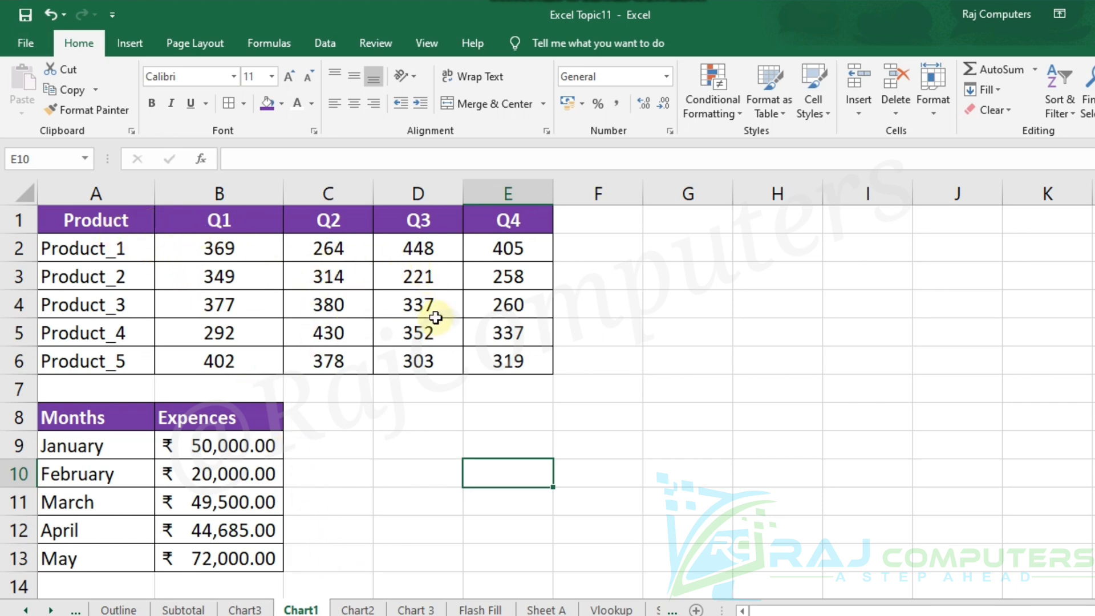
# On the Chart2 sheet, set Product_2's Q2 value to 500 in the sales chart's source table.
pyautogui.click(358, 609)
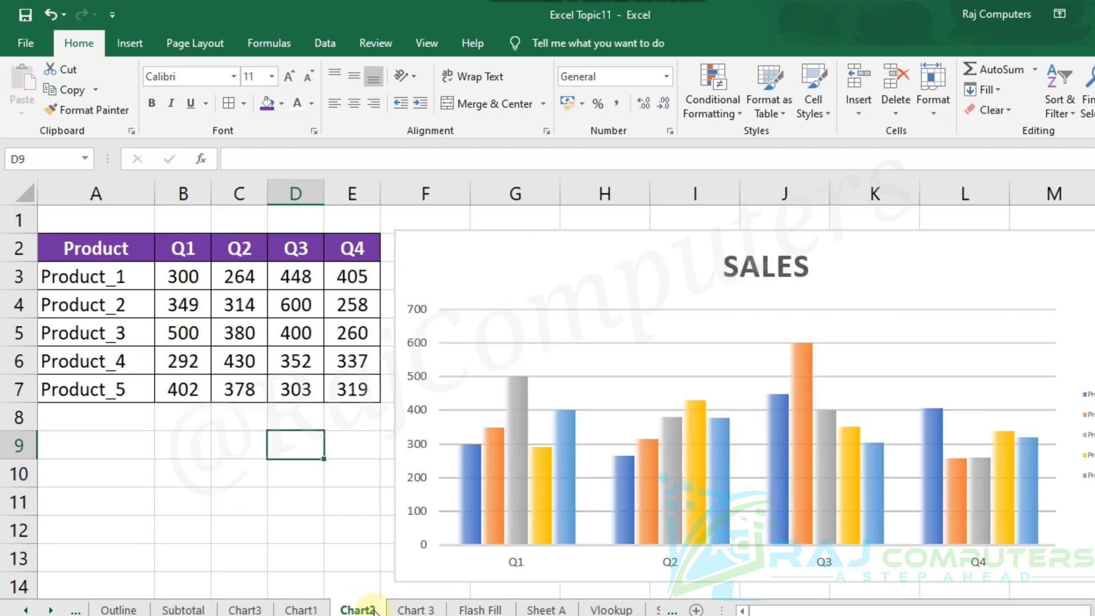
pyautogui.click(429, 611)
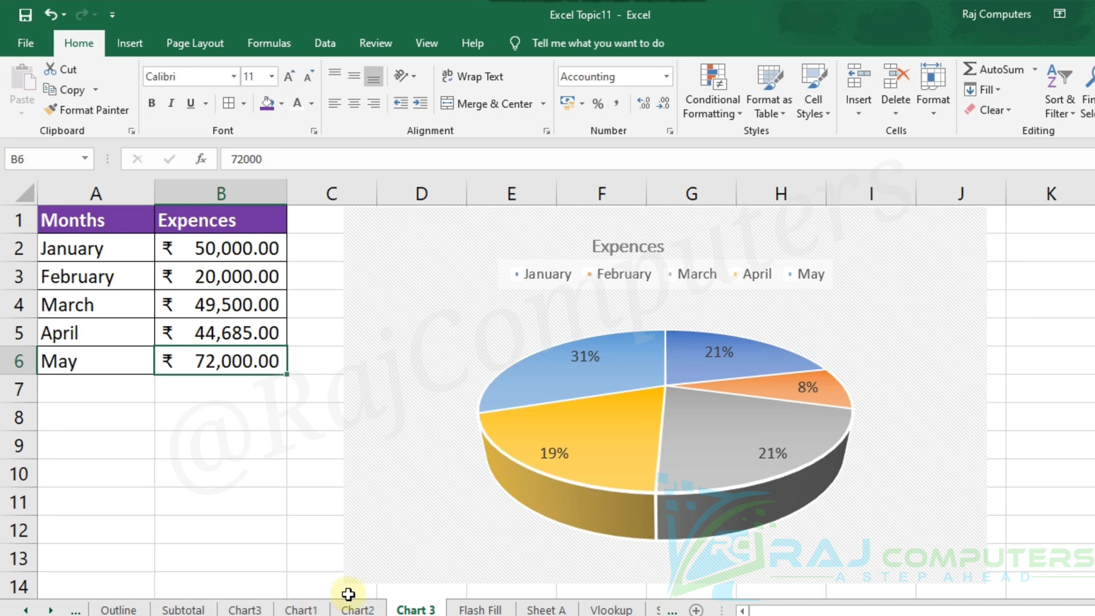
pyautogui.click(358, 609)
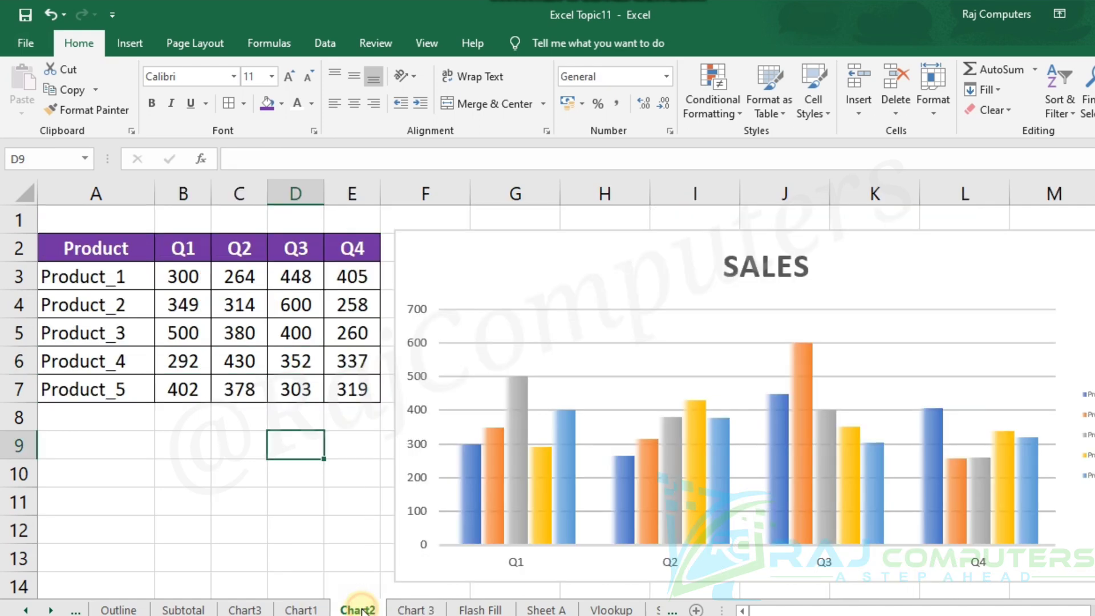
pyautogui.click(240, 307)
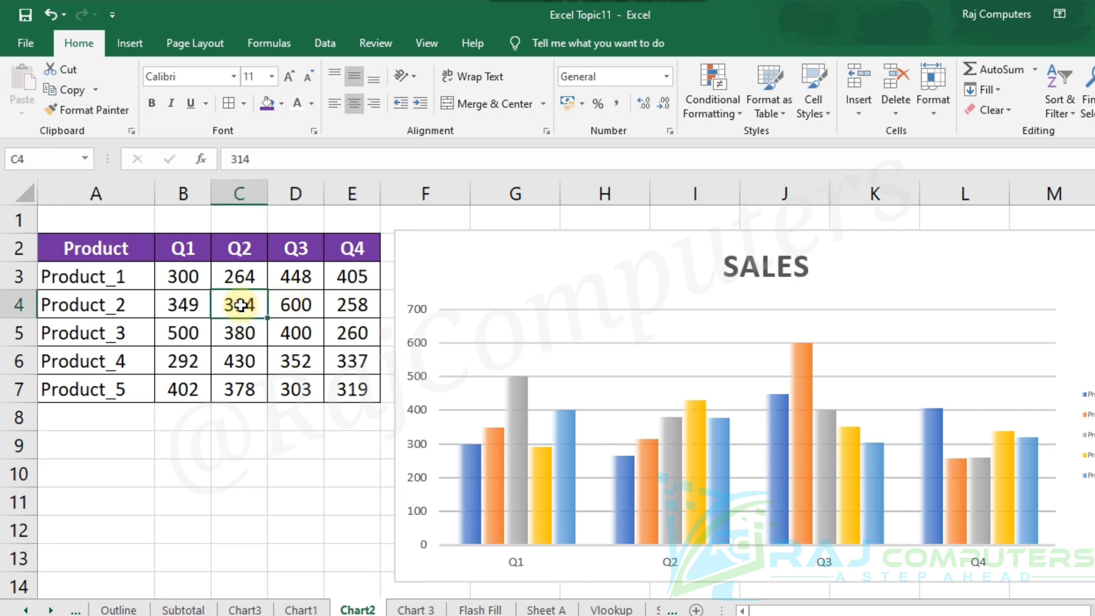
pyautogui.write('500')
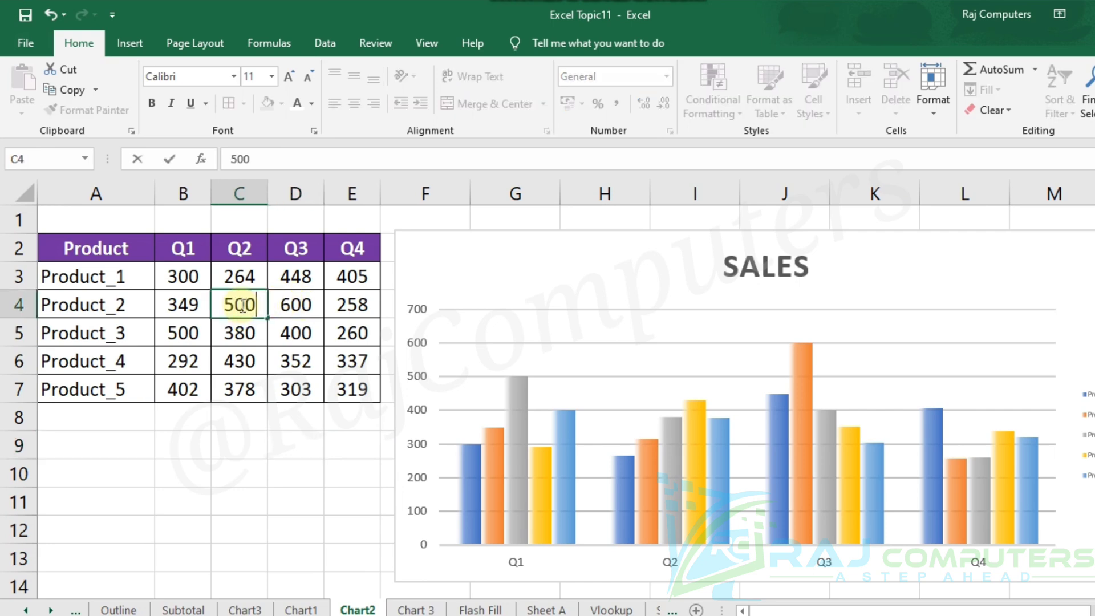
pyautogui.click(274, 470)
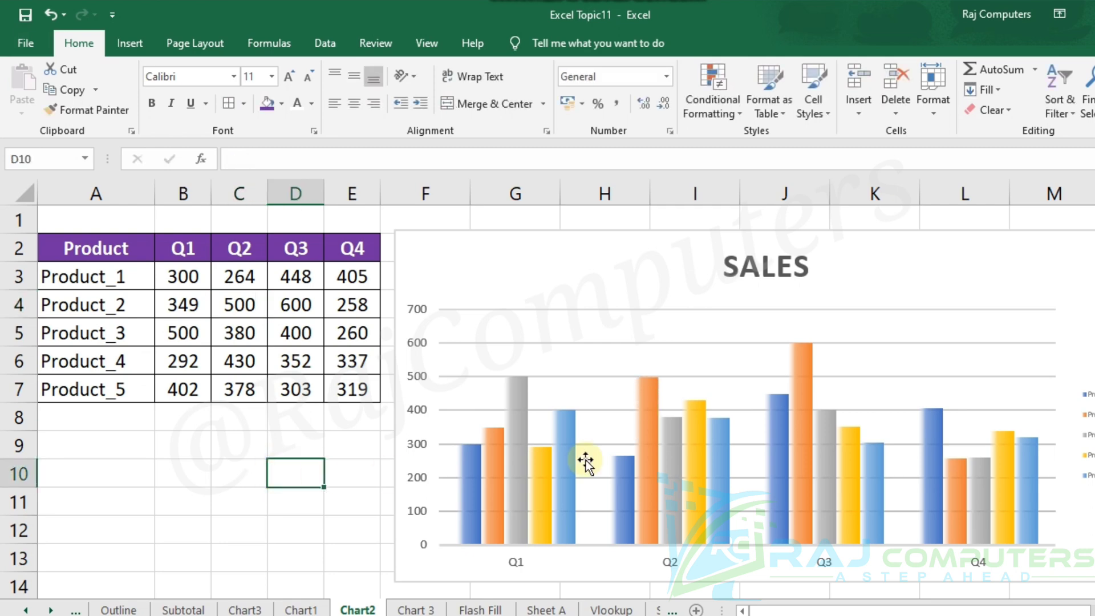
# Set Product_4's Q3 value to 700 and check the matching column in the SALES chart.
pyautogui.click(292, 366)
pyautogui.write('700')
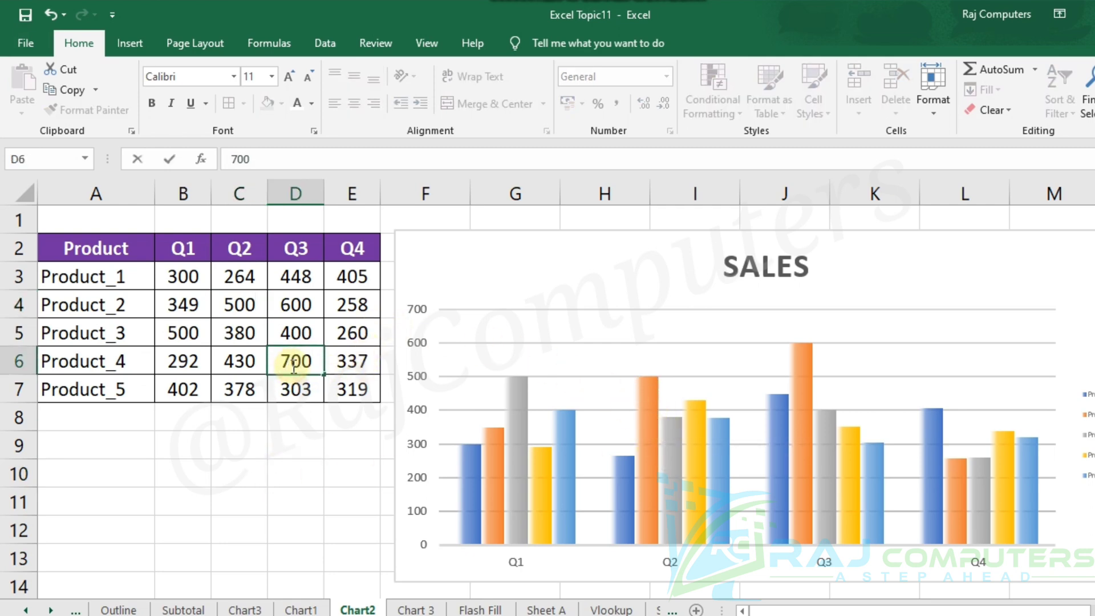
pyautogui.press('Return')
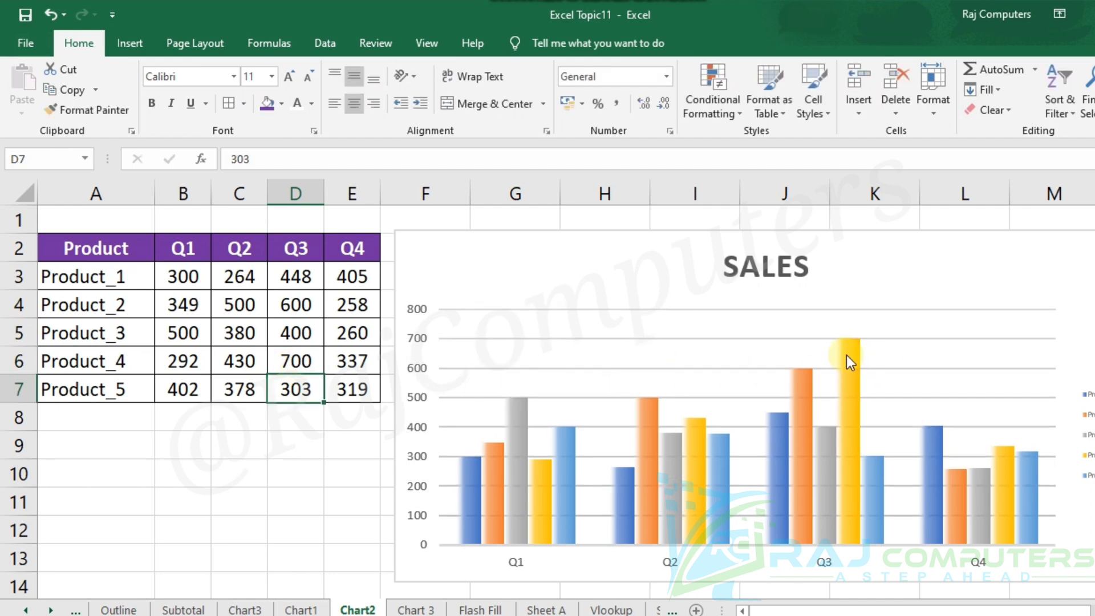
pyautogui.moveTo(848, 355)
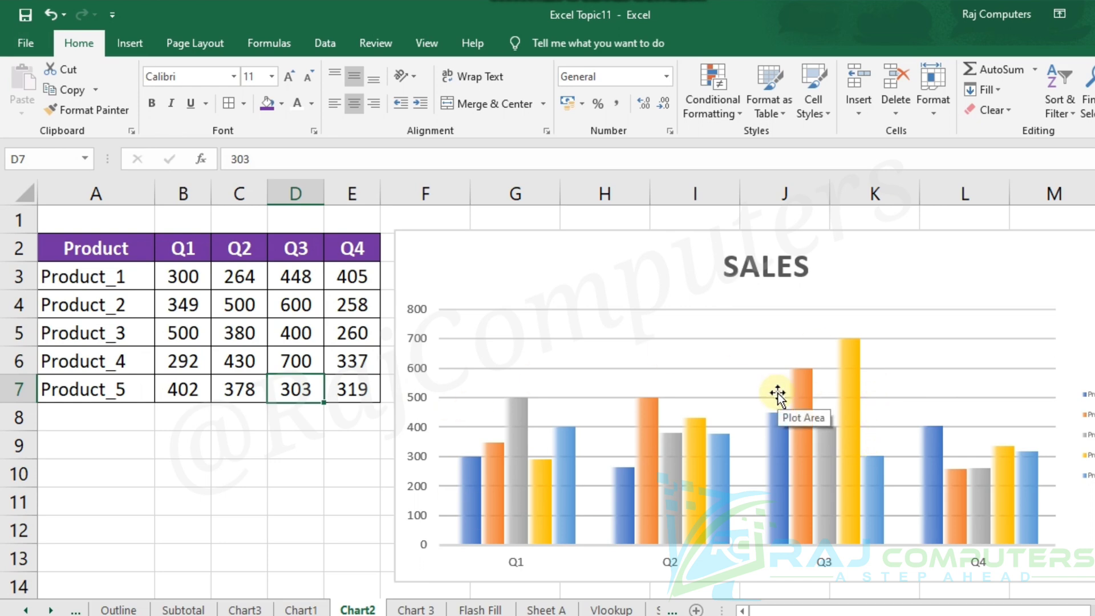
pyautogui.moveTo(932, 538)
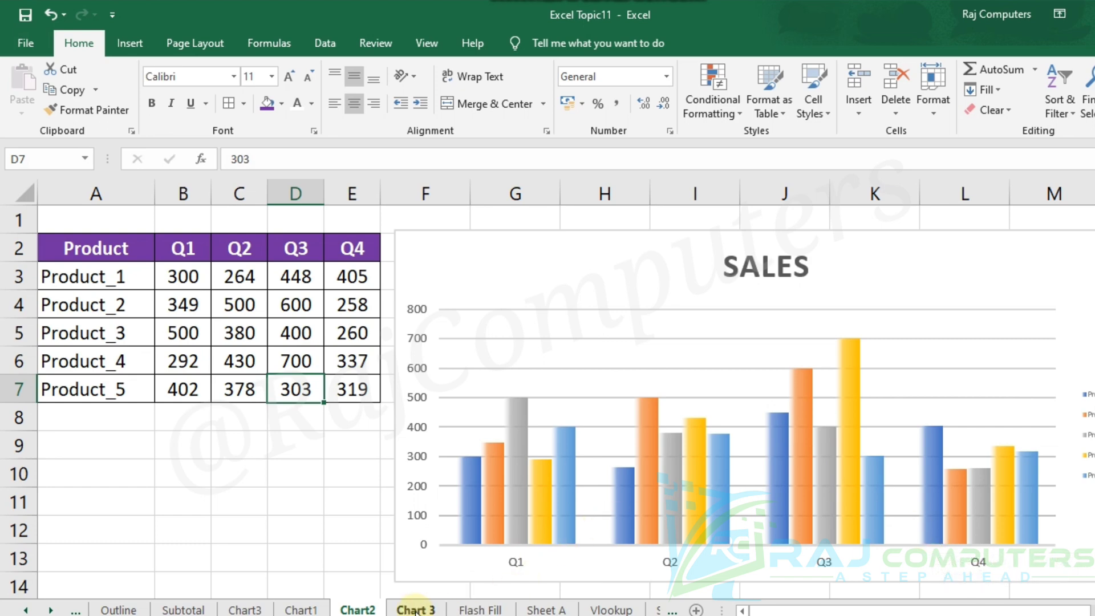
# On the Chart 3 sheet, set the February expense to 80000 and check its slice in the pie chart.
pyautogui.click(448, 609)
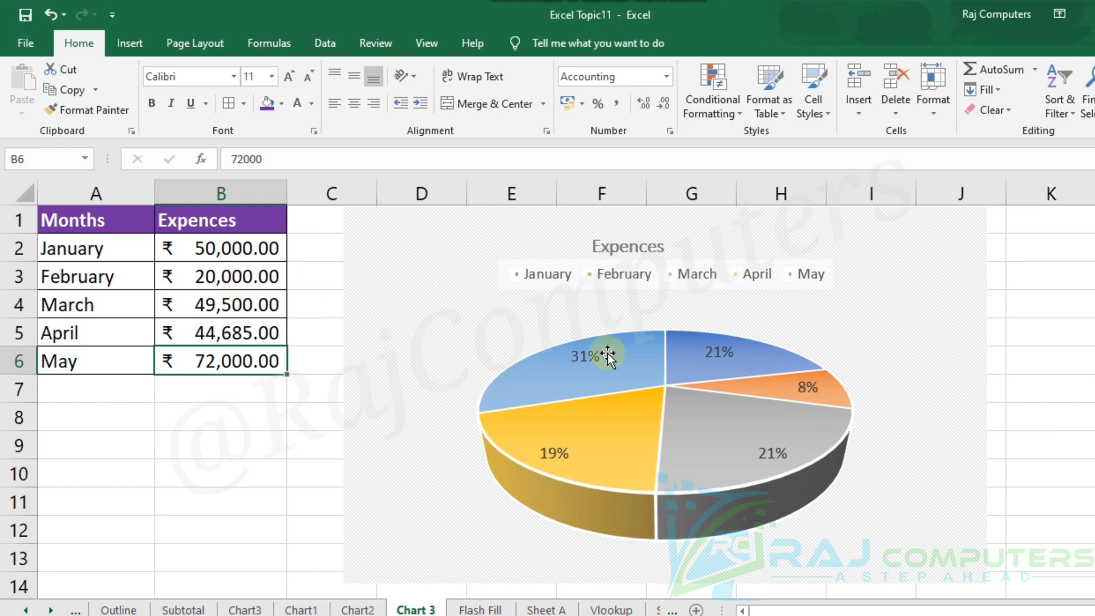
pyautogui.click(229, 278)
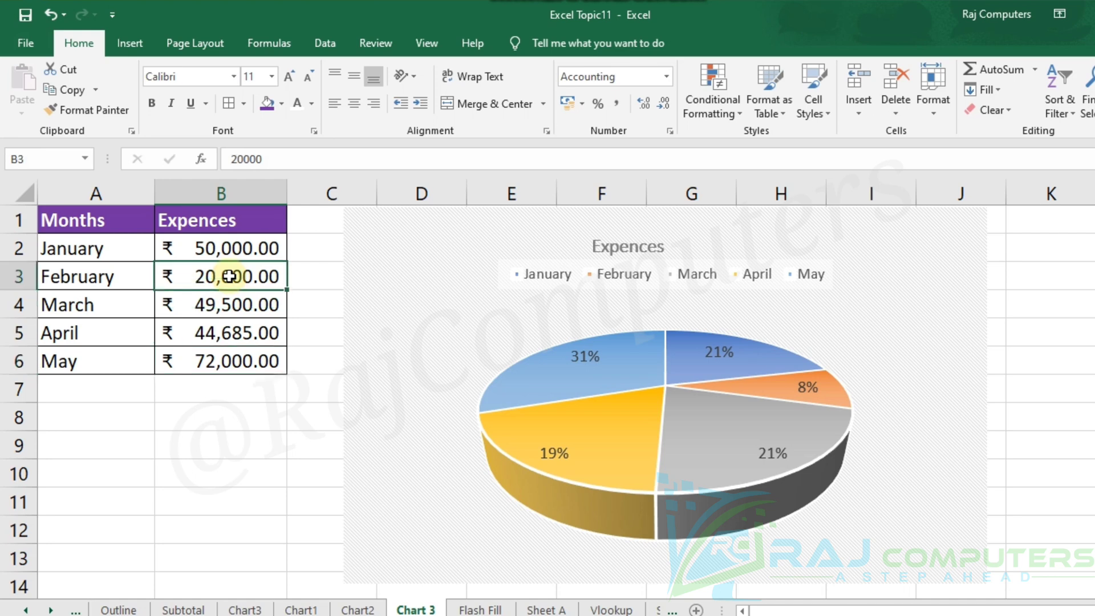
pyautogui.write('80,00')
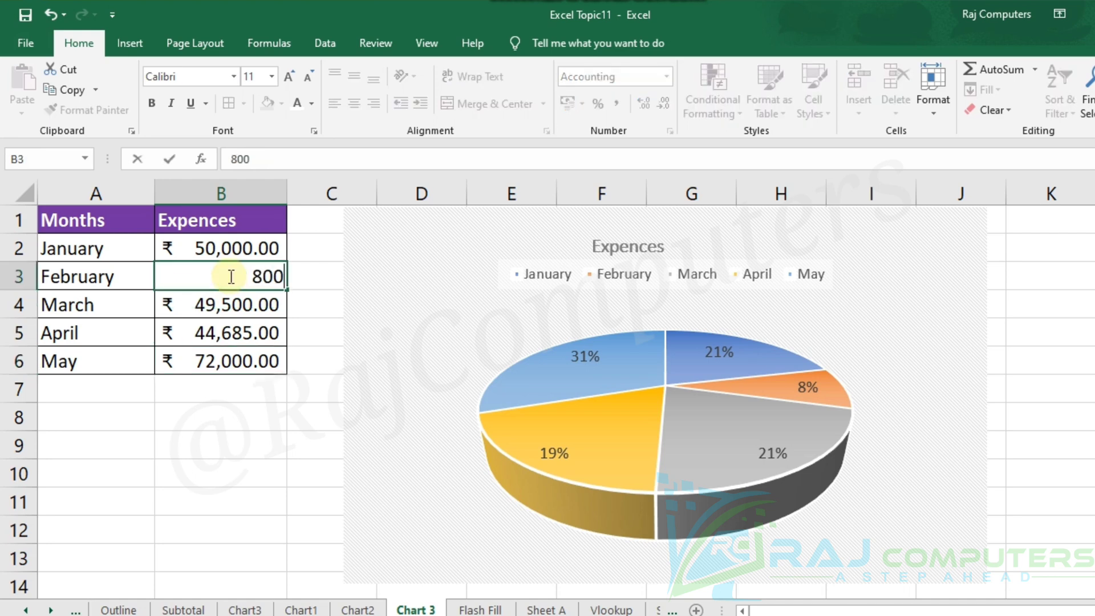
pyautogui.write('00')
pyautogui.press('Return')
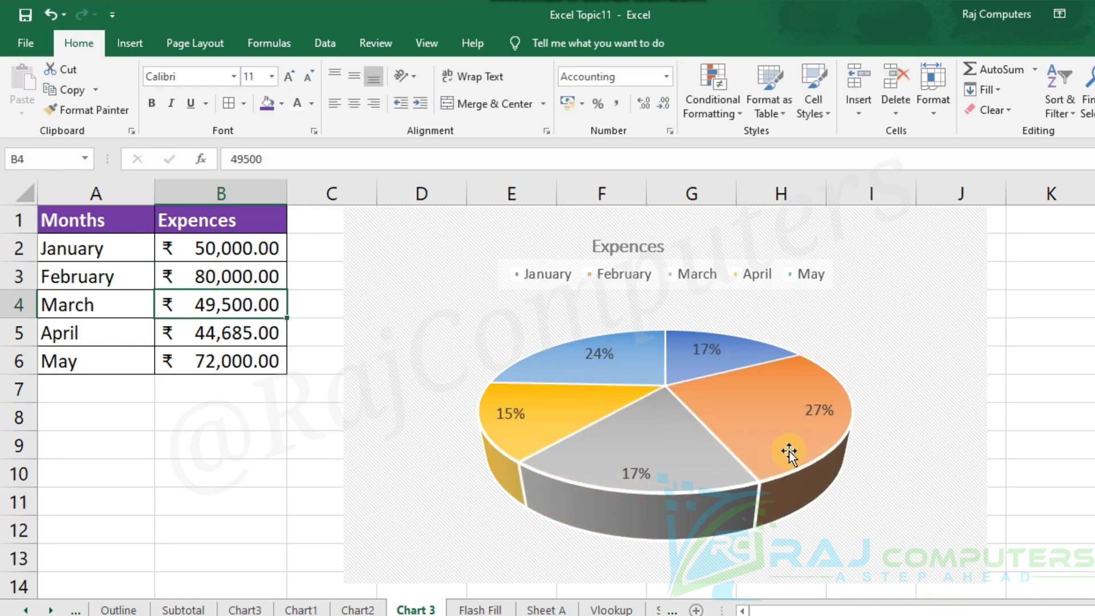
pyautogui.moveTo(790, 451)
# Set the February expense in the pie chart's source table to 90000.
pyautogui.click(213, 279)
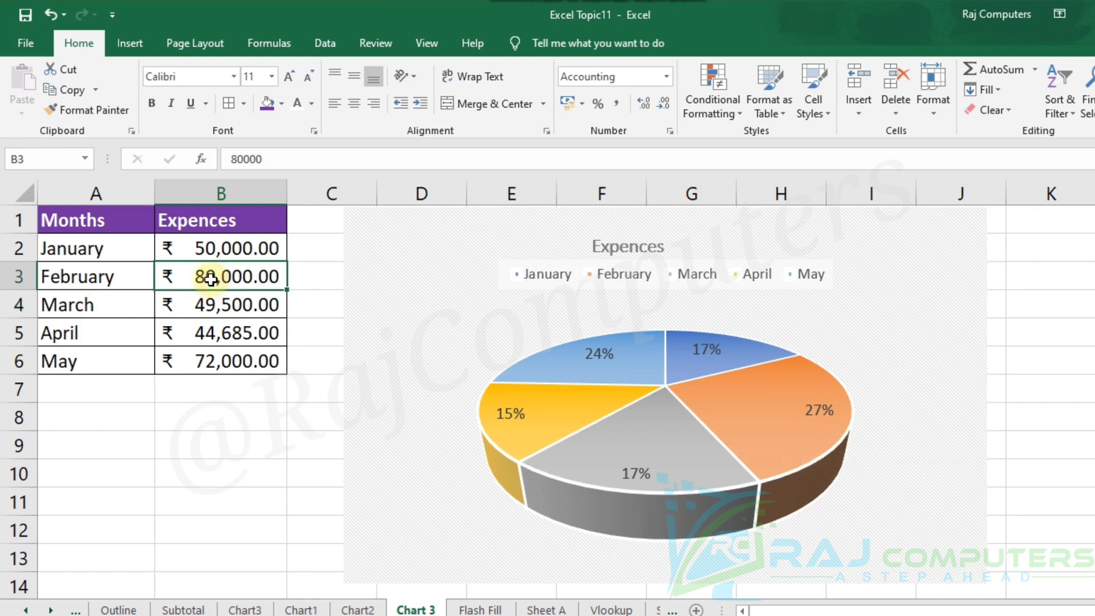
pyautogui.doubleClick(212, 279)
pyautogui.press('BackSpace')
pyautogui.press('BackSpace')
pyautogui.press('BackSpace')
pyautogui.press('BackSpace')
pyautogui.press('BackSpace')
pyautogui.write('90,00')
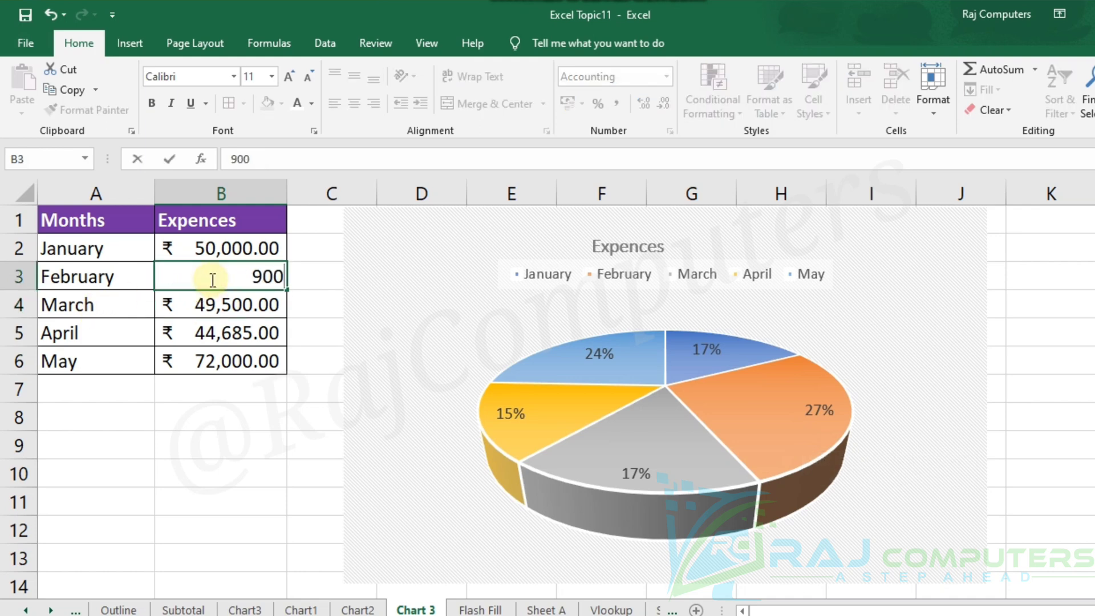
pyautogui.write('00')
pyautogui.press('Return')
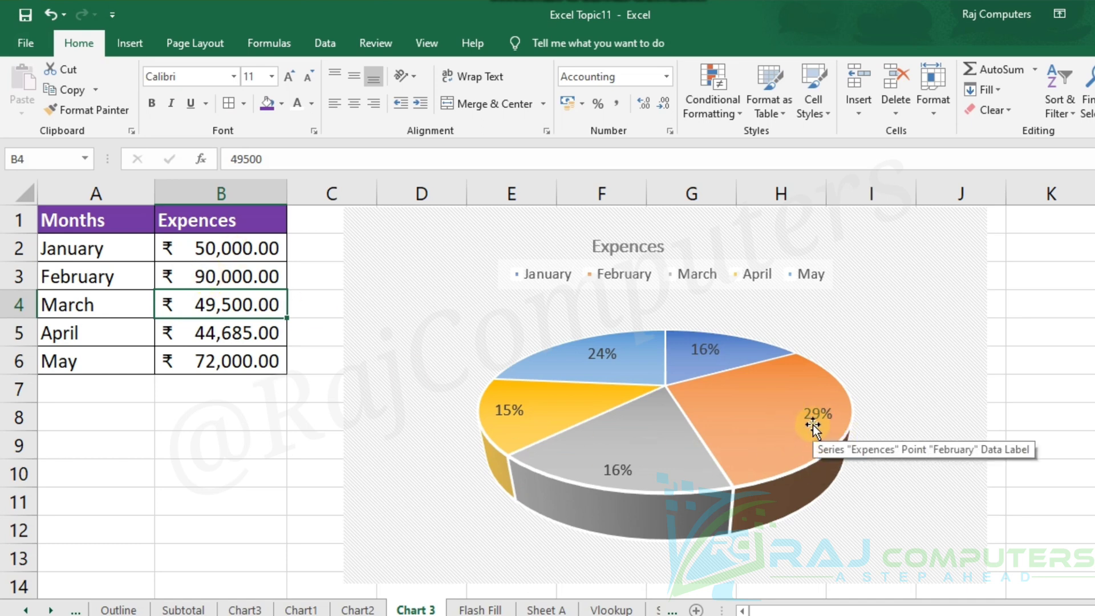
pyautogui.click(284, 469)
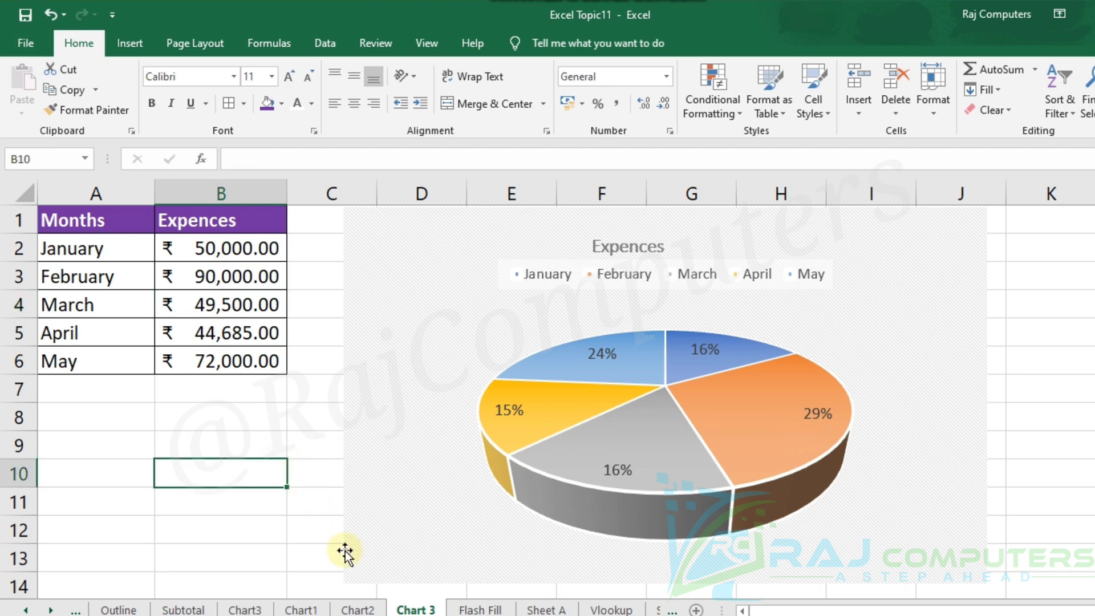
# On the Chart1 sheet, insert a default embedded column chart from the product table A1:E6.
pyautogui.click(299, 608)
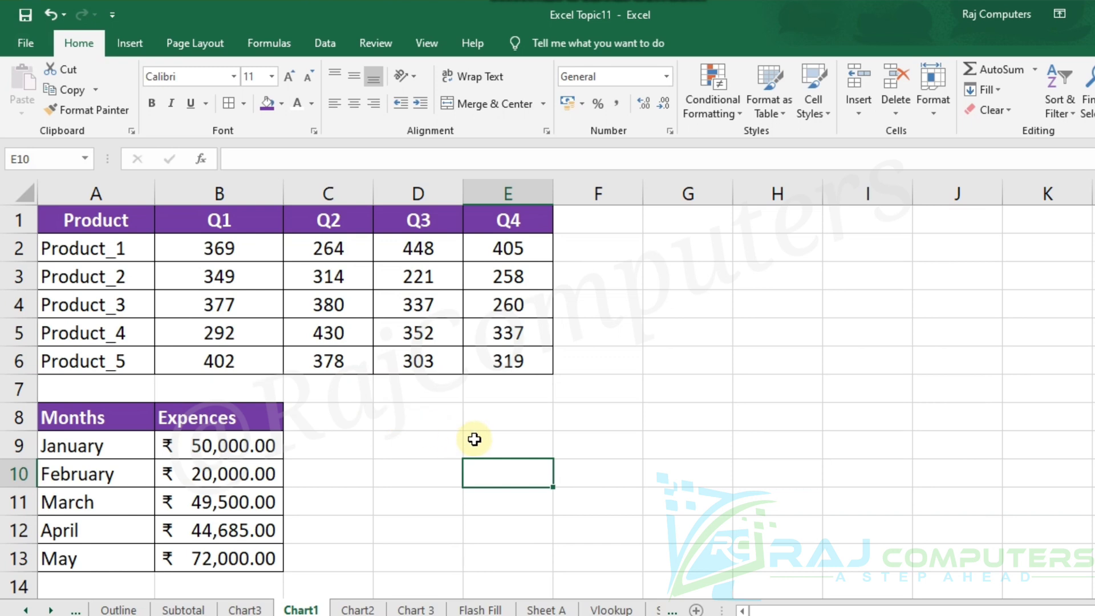
pyautogui.moveTo(74, 221); pyautogui.dragTo(506, 353)
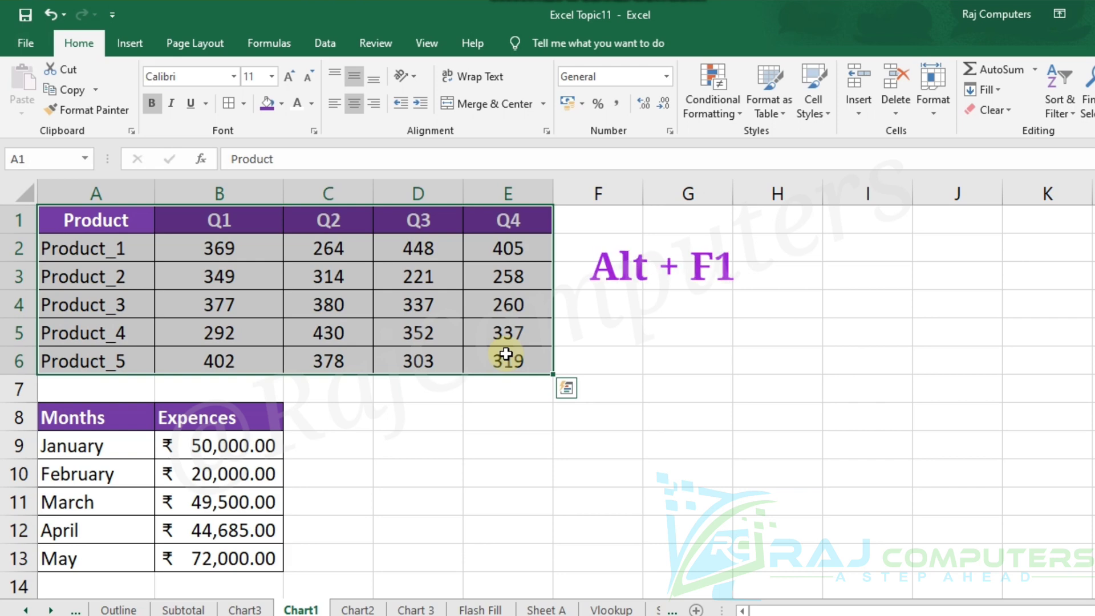
pyautogui.hotkey('alt', 'F1')
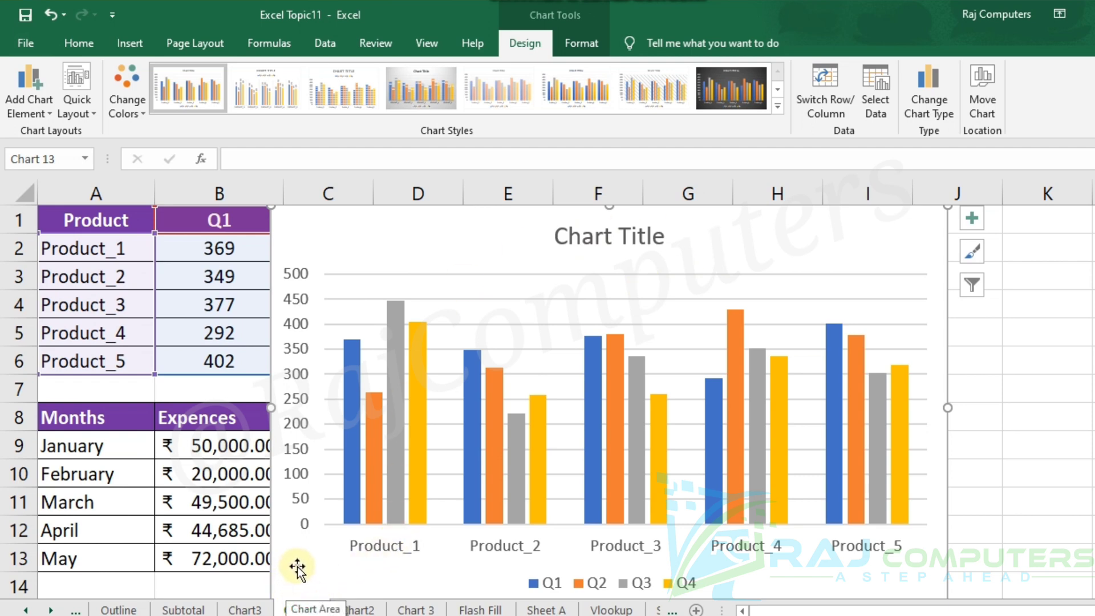
# Shrink the embedded column chart and place it beside the product table, starting at column F near row 1.
pyautogui.moveTo(297, 566); pyautogui.dragTo(314, 518)
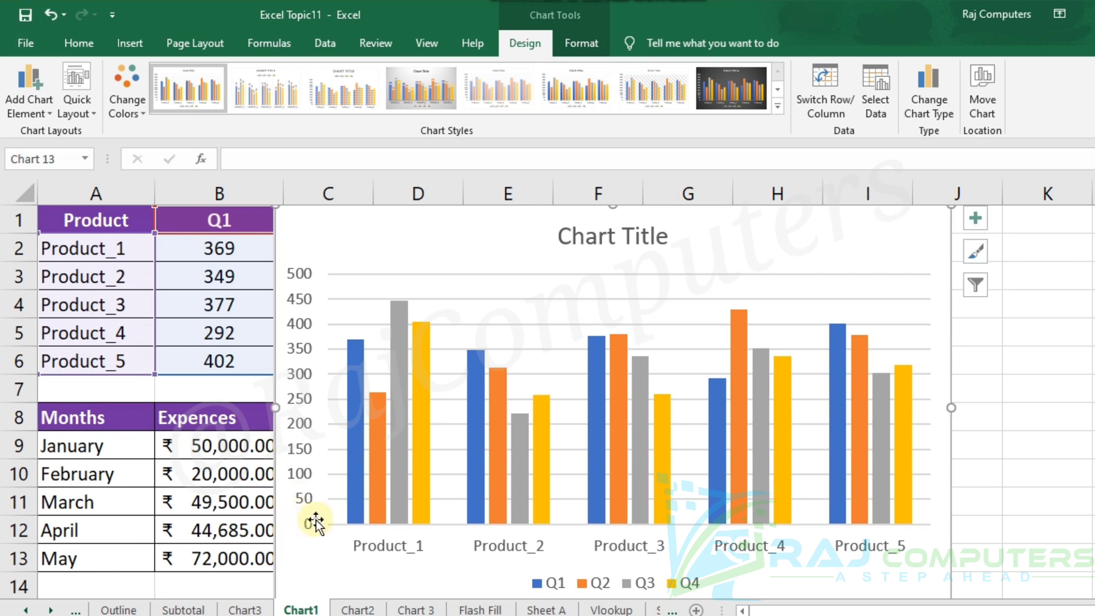
pyautogui.moveTo(864, 235); pyautogui.dragTo(863, 293)
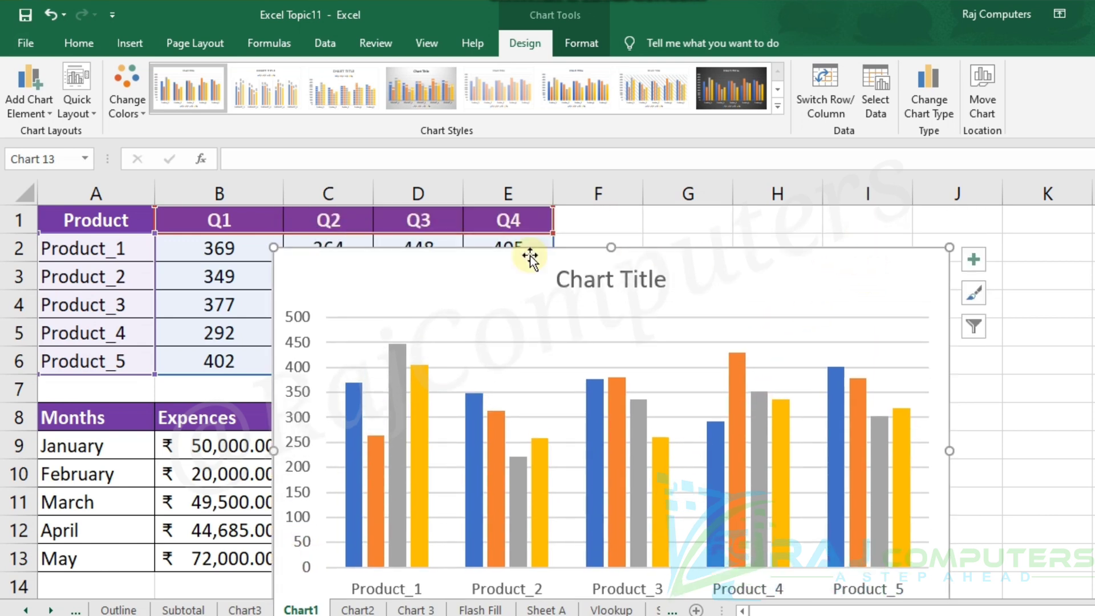
pyautogui.click(379, 388)
pyautogui.moveTo(380, 389); pyautogui.dragTo(392, 403)
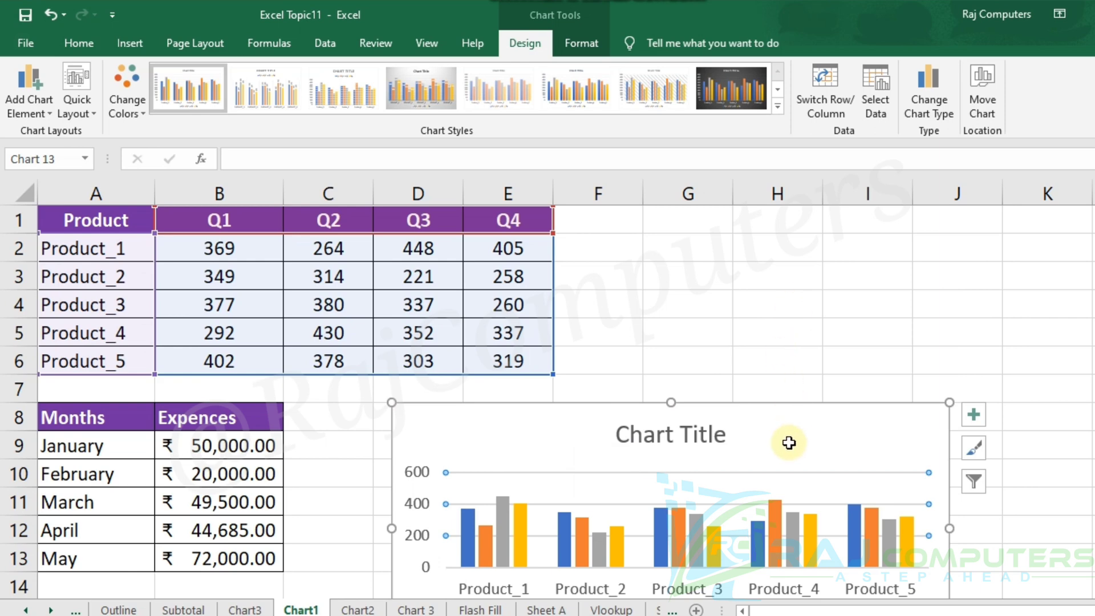
pyautogui.moveTo(787, 440); pyautogui.dragTo(914, 239)
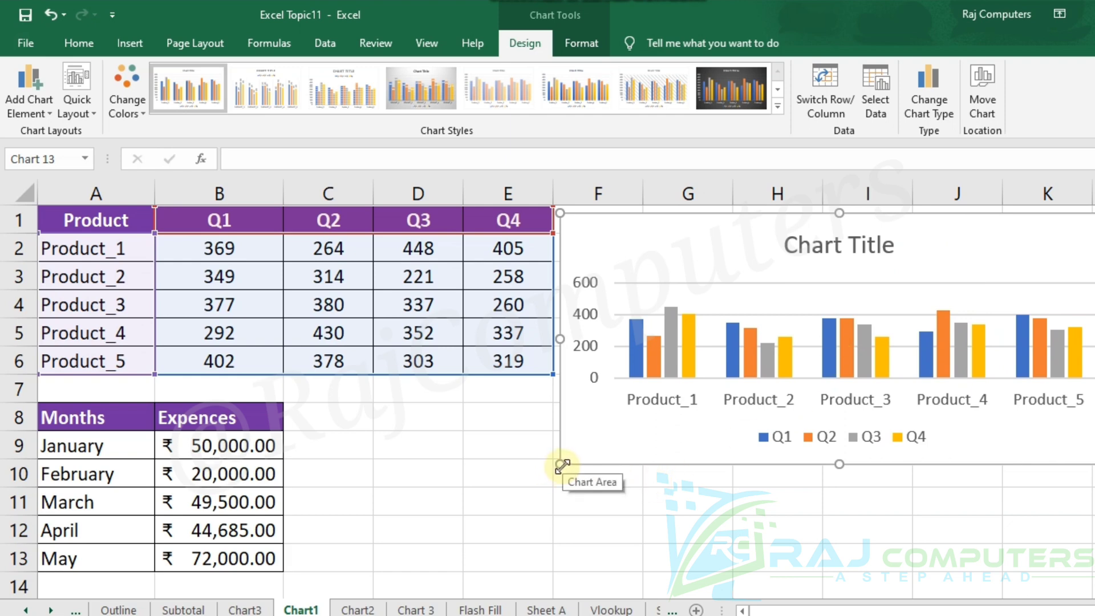
pyautogui.moveTo(562, 465)
pyautogui.mouseDown()
pyautogui.moveTo(533, 508)
pyautogui.moveTo(611, 464)
pyautogui.moveTo(563, 465)
pyautogui.mouseUp()
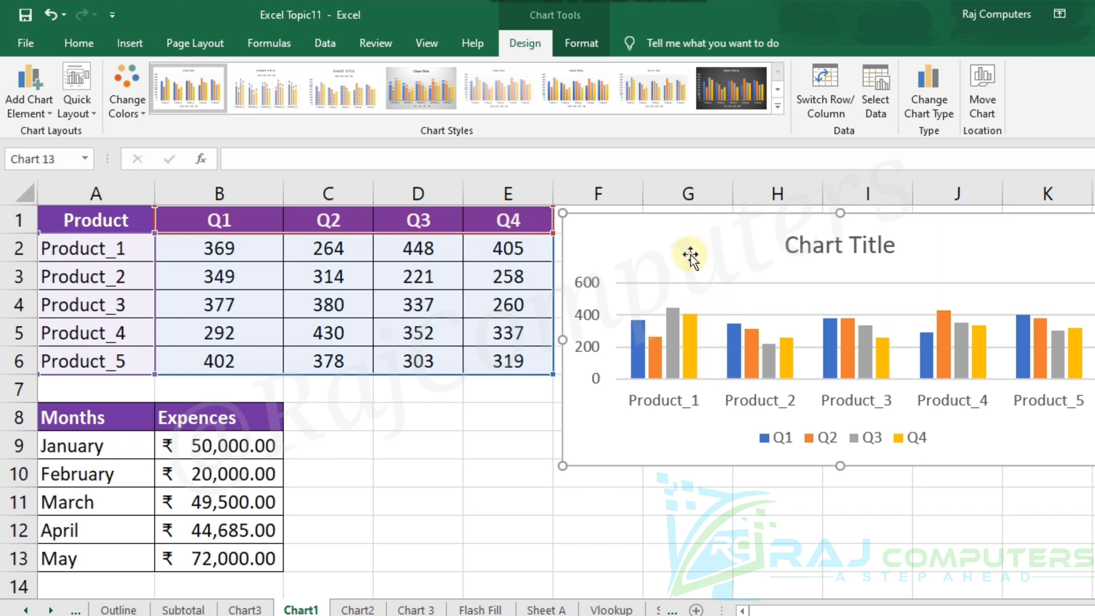
pyautogui.click(508, 439)
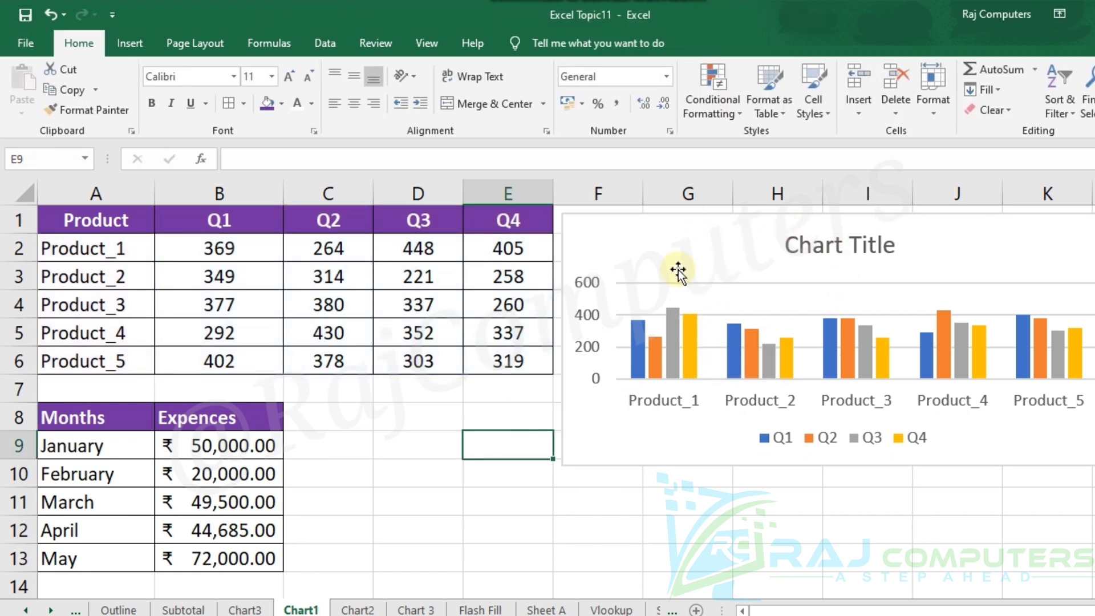
pyautogui.click(765, 245)
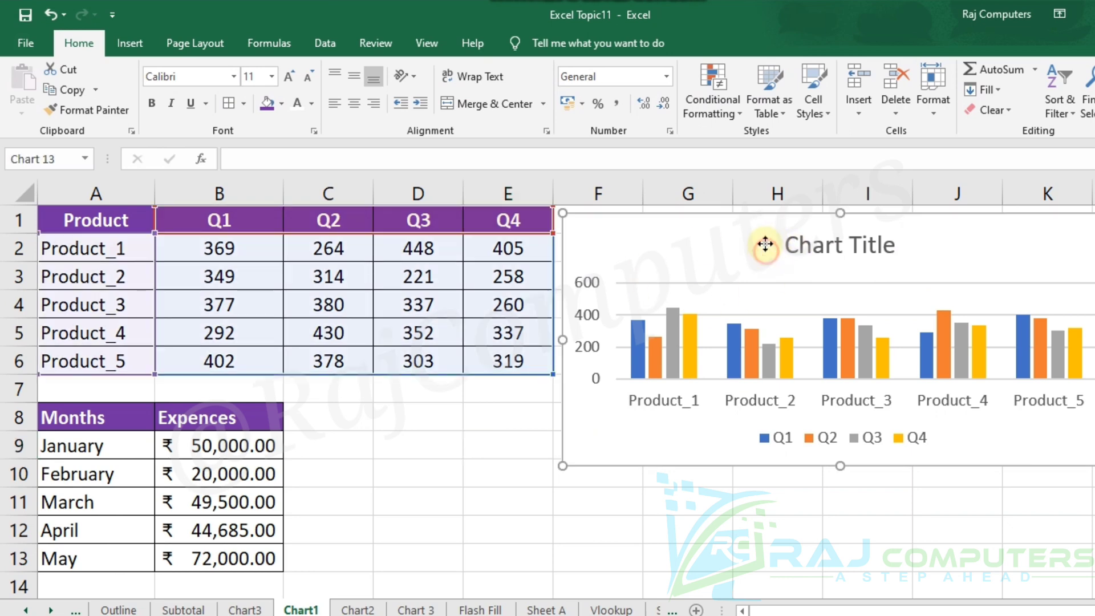
pyautogui.moveTo(766, 245); pyautogui.dragTo(764, 249)
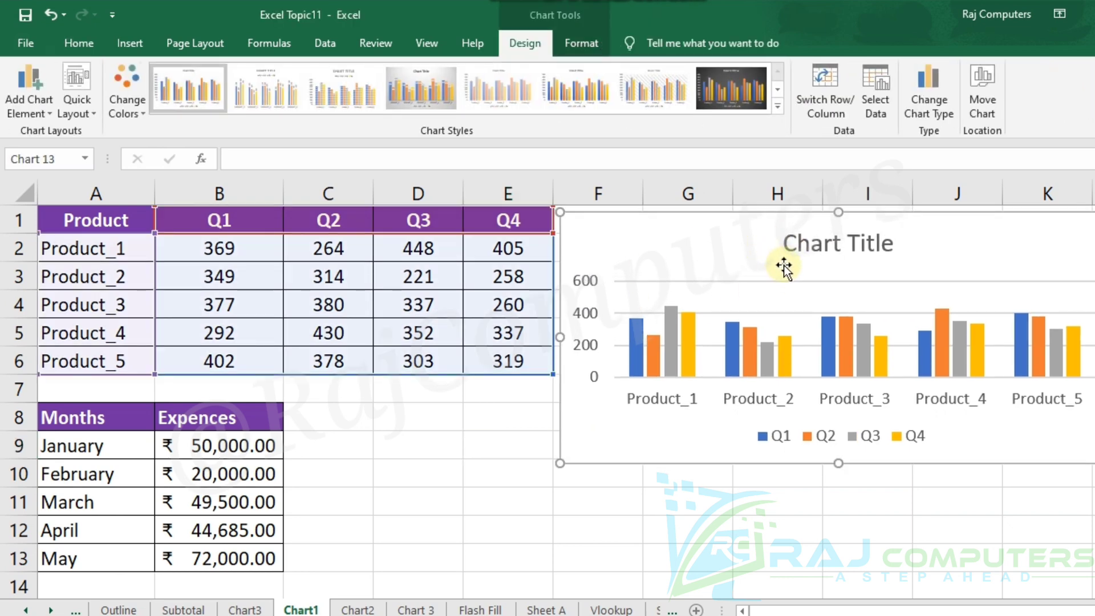
pyautogui.click(460, 423)
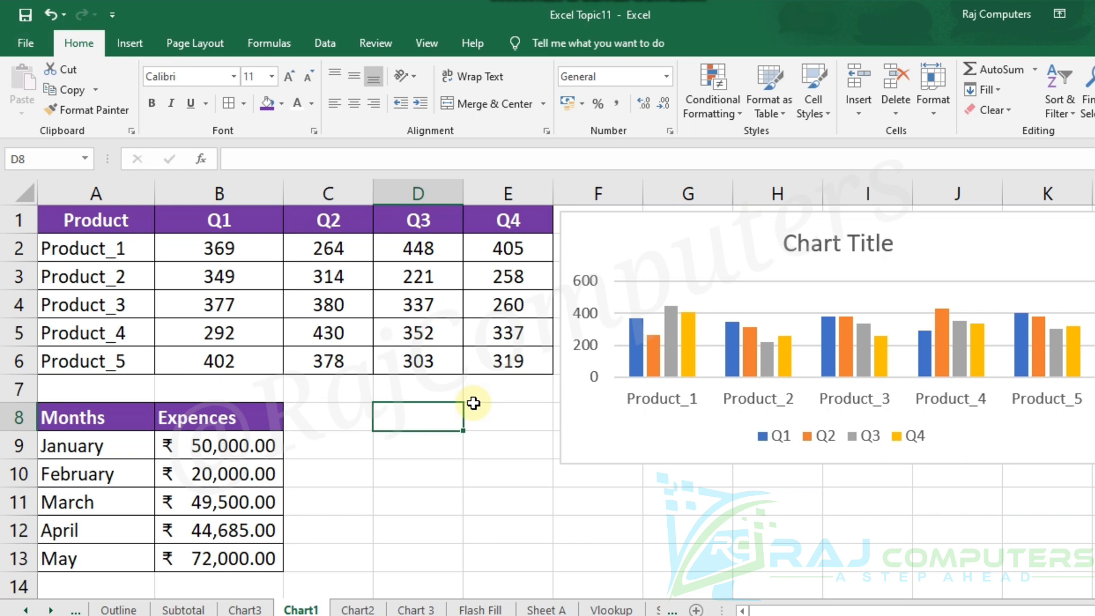
# Create a default column chart of the product table A1:E6 on a separate chart sheet and return to the Chart1 sheet.
pyautogui.moveTo(92, 219); pyautogui.dragTo(509, 355)
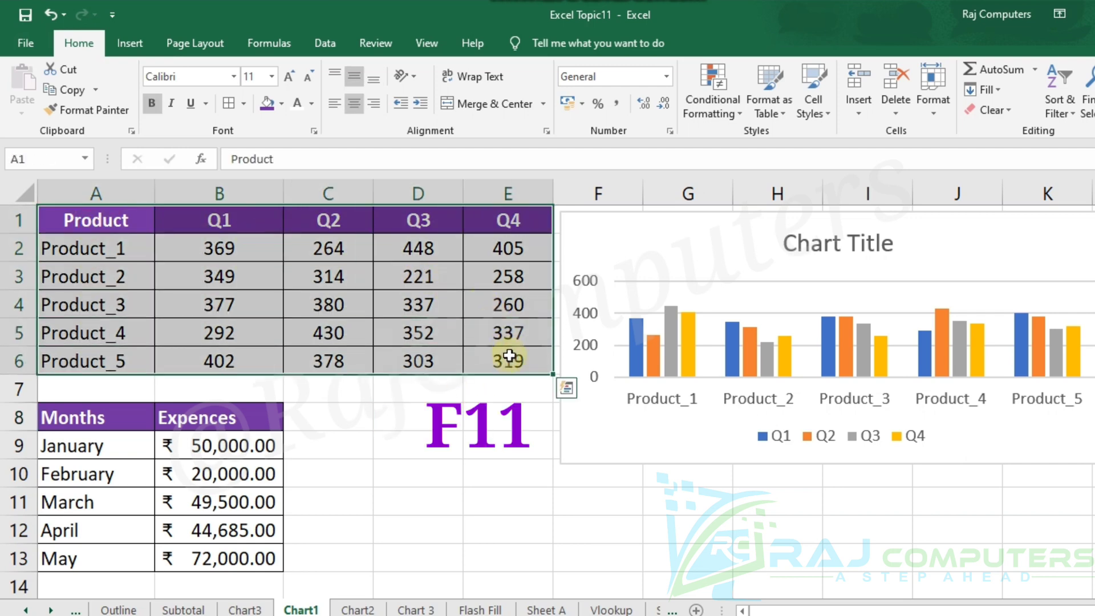
pyautogui.press('F11')
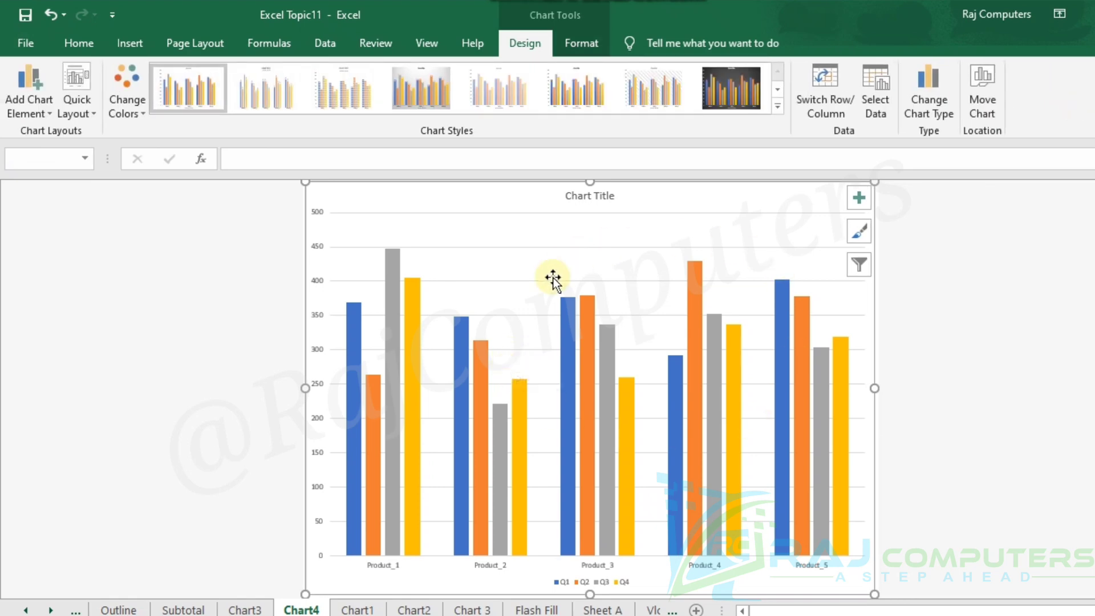
pyautogui.moveTo(842, 358)
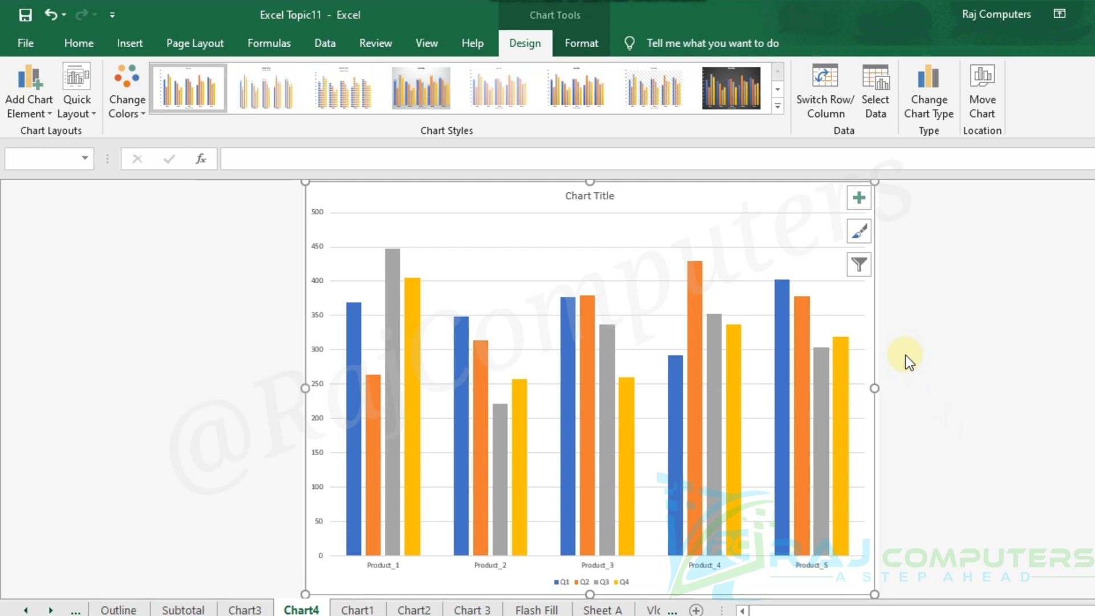
pyautogui.click(364, 608)
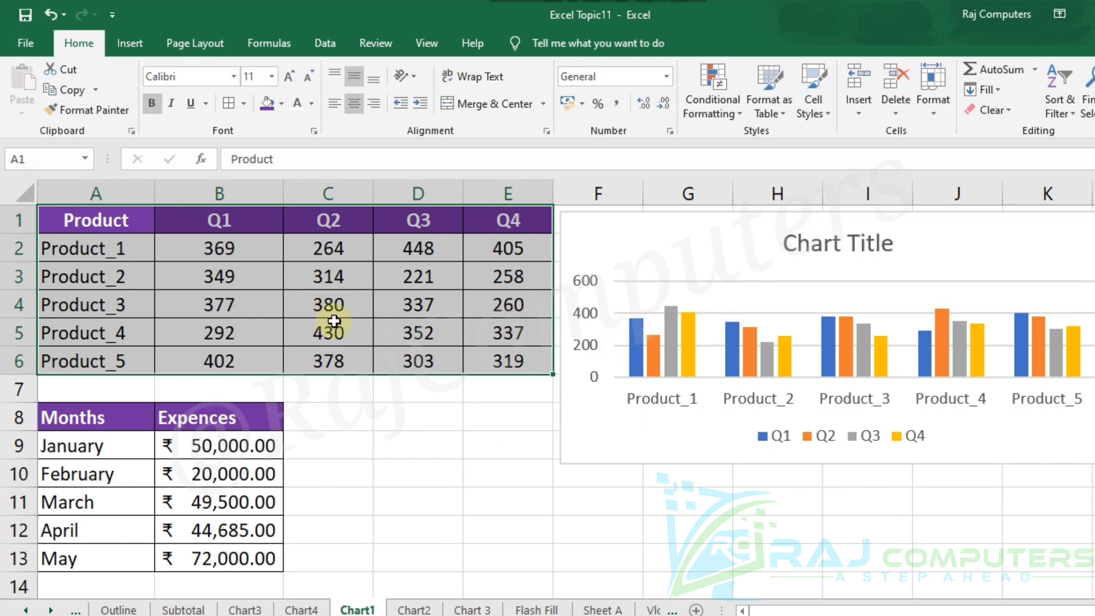
pyautogui.click(404, 439)
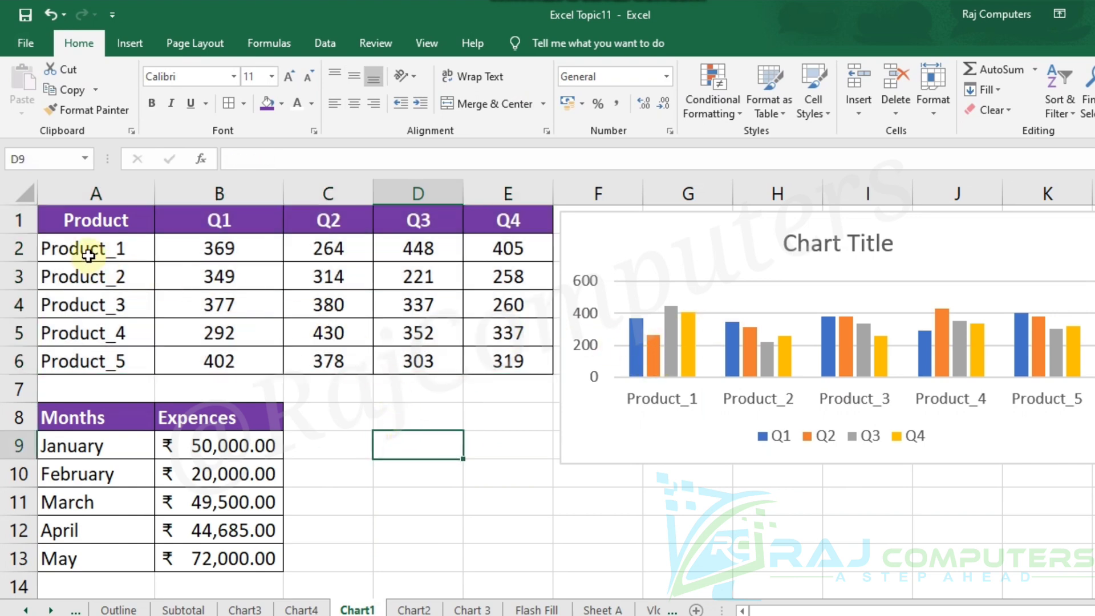
# Replace the embedded column chart with a recommended Clustered Column chart of the product table A1:E6.
pyautogui.click(712, 235)
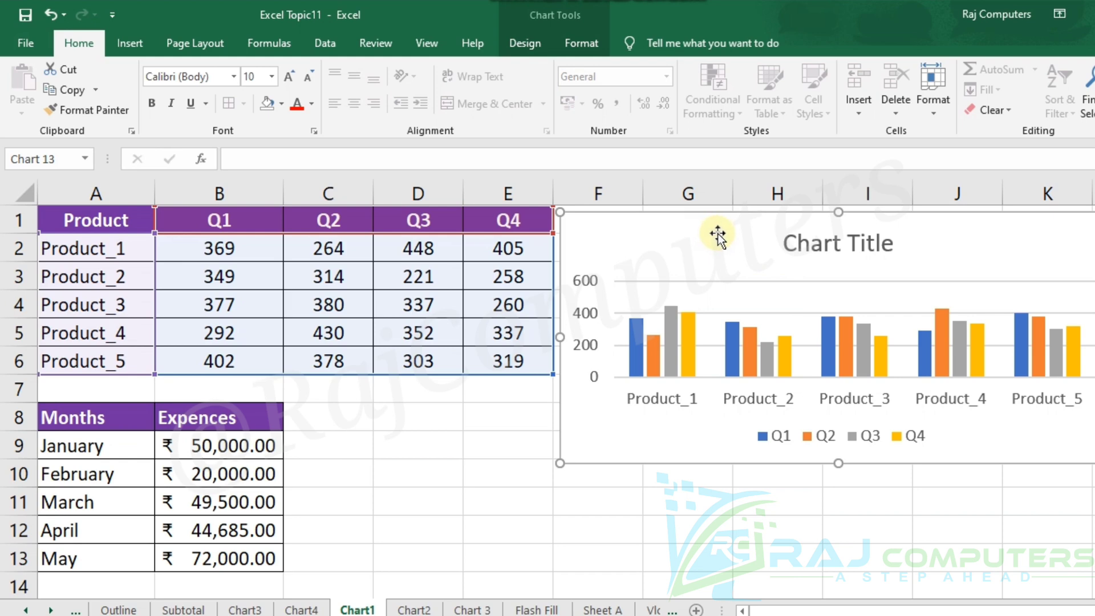
pyautogui.press('Delete')
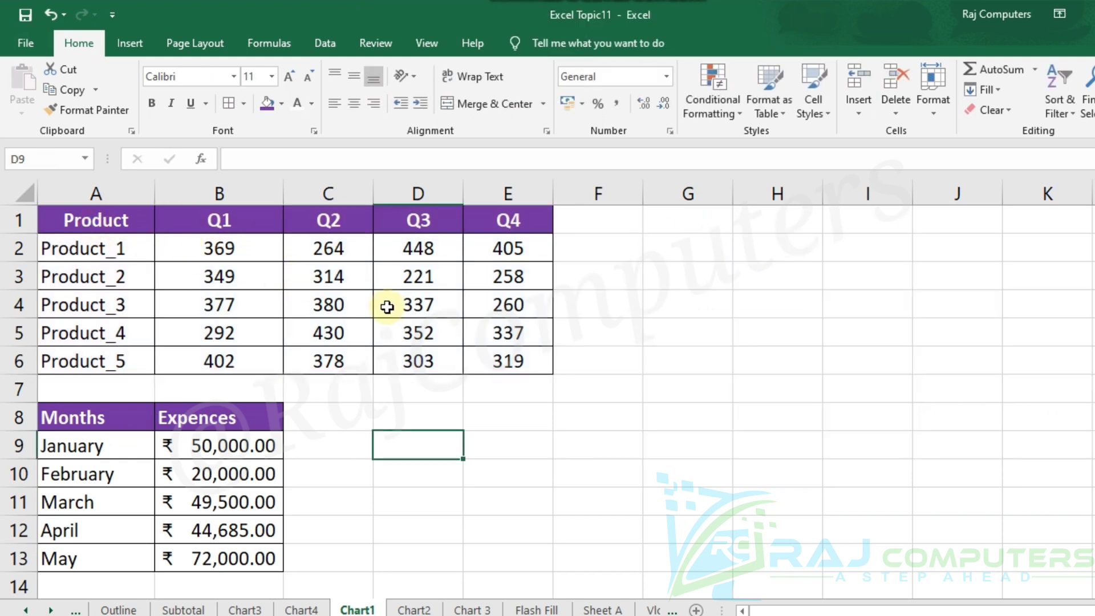
pyautogui.moveTo(109, 220); pyautogui.dragTo(402, 303)
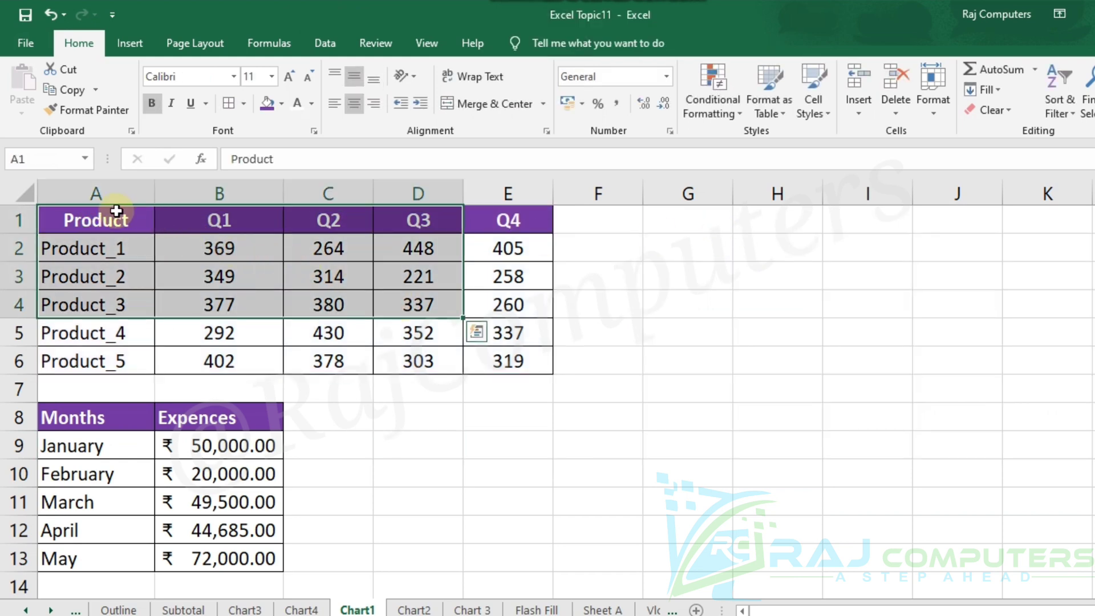
pyautogui.moveTo(113, 218); pyautogui.dragTo(490, 357)
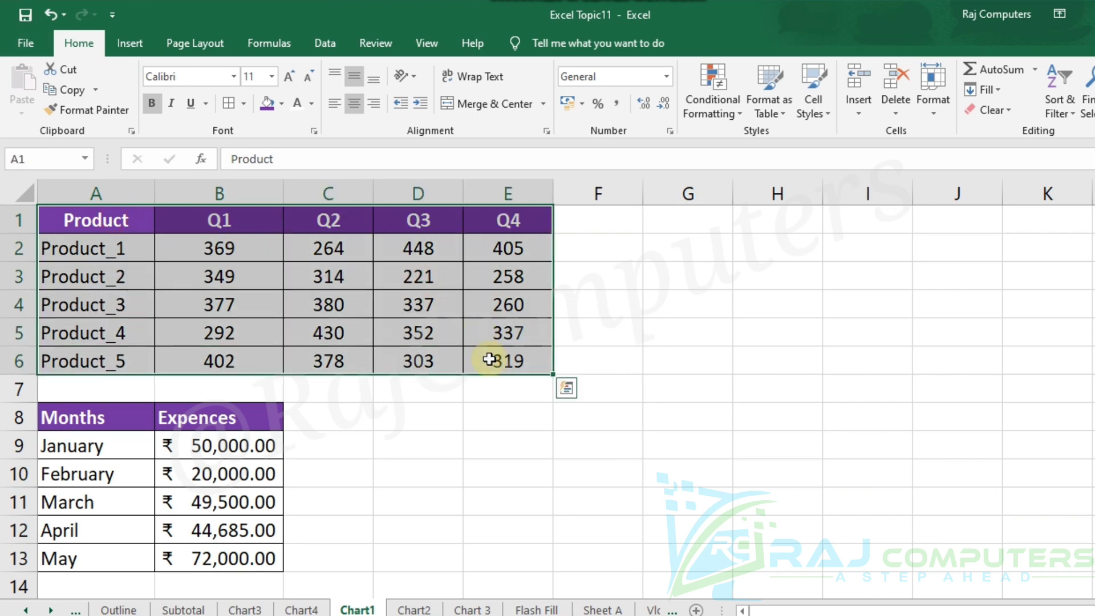
pyautogui.click(137, 44)
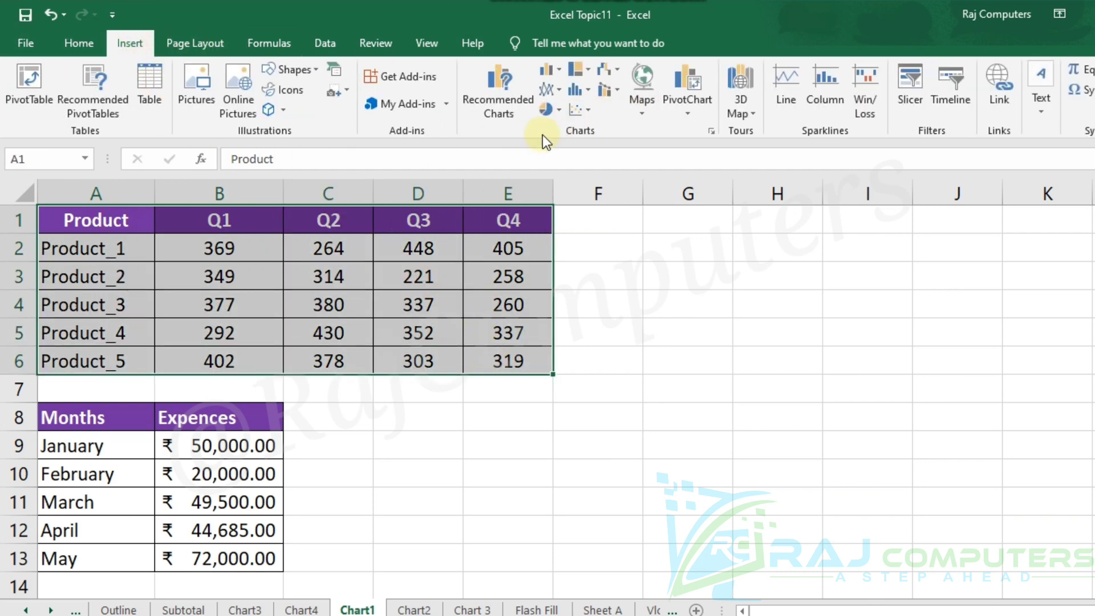
pyautogui.click(508, 96)
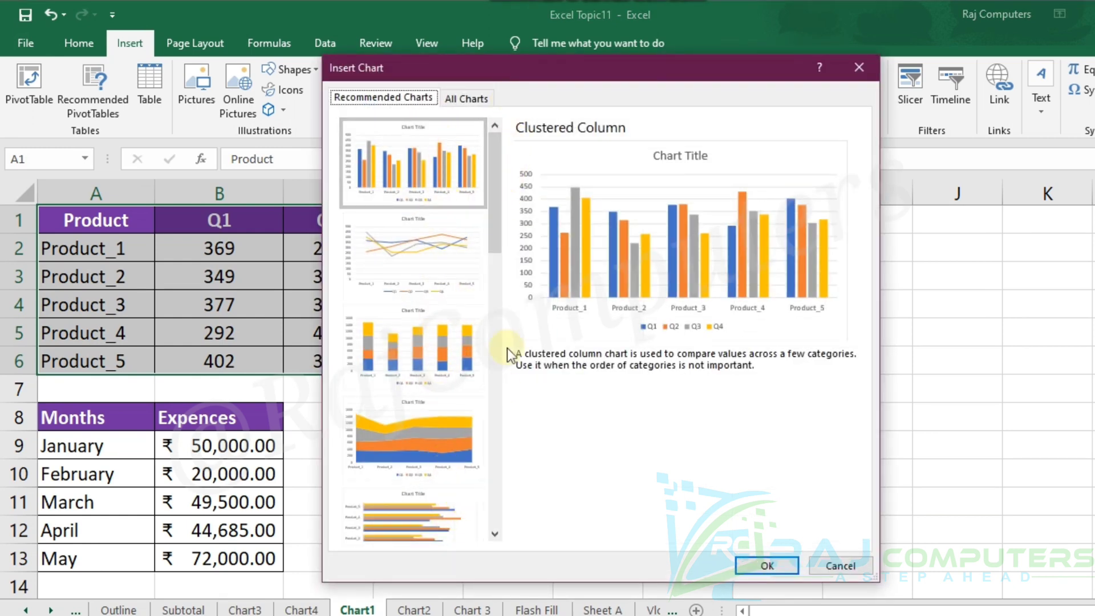
pyautogui.moveTo(498, 210); pyautogui.dragTo(494, 188)
pyautogui.click(401, 169)
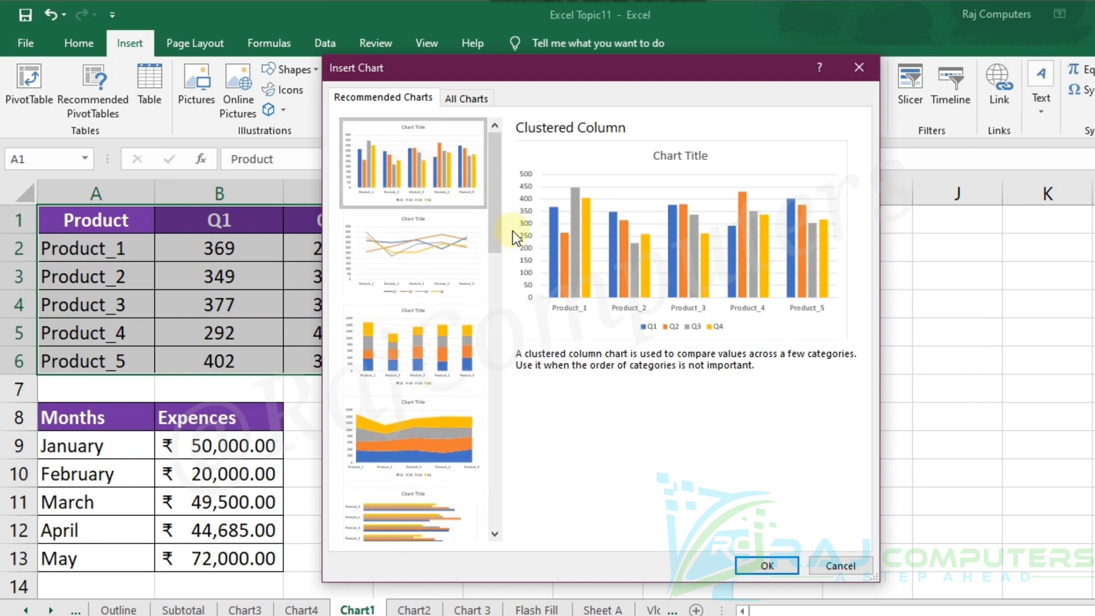
pyautogui.click(781, 565)
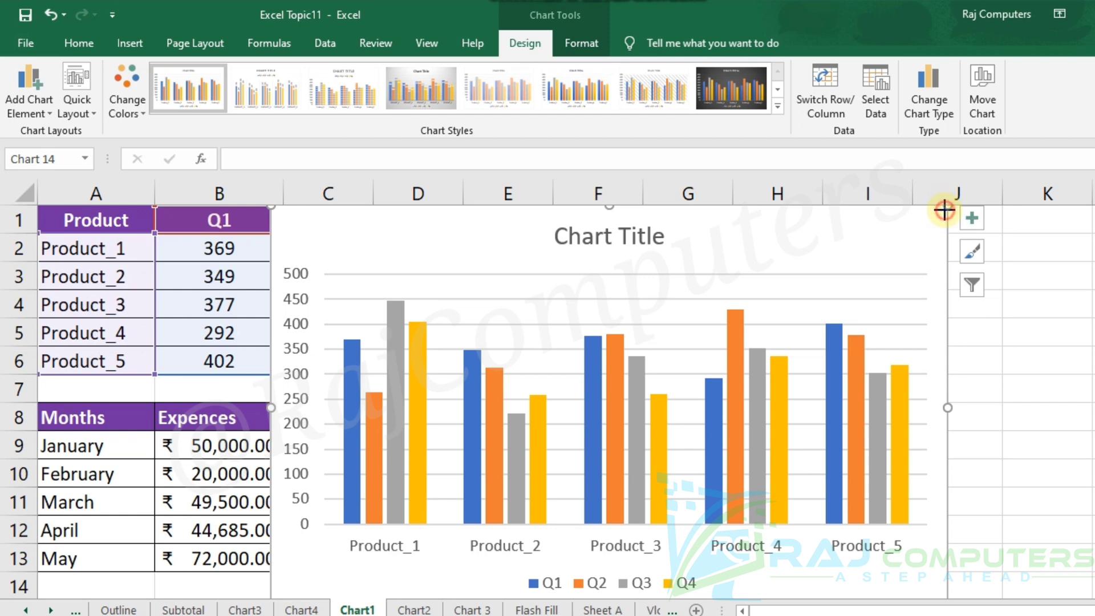
# Shrink the new clustered column chart and place it beside the product table, starting at column H near row 1.
pyautogui.moveTo(948, 208); pyautogui.dragTo(720, 350)
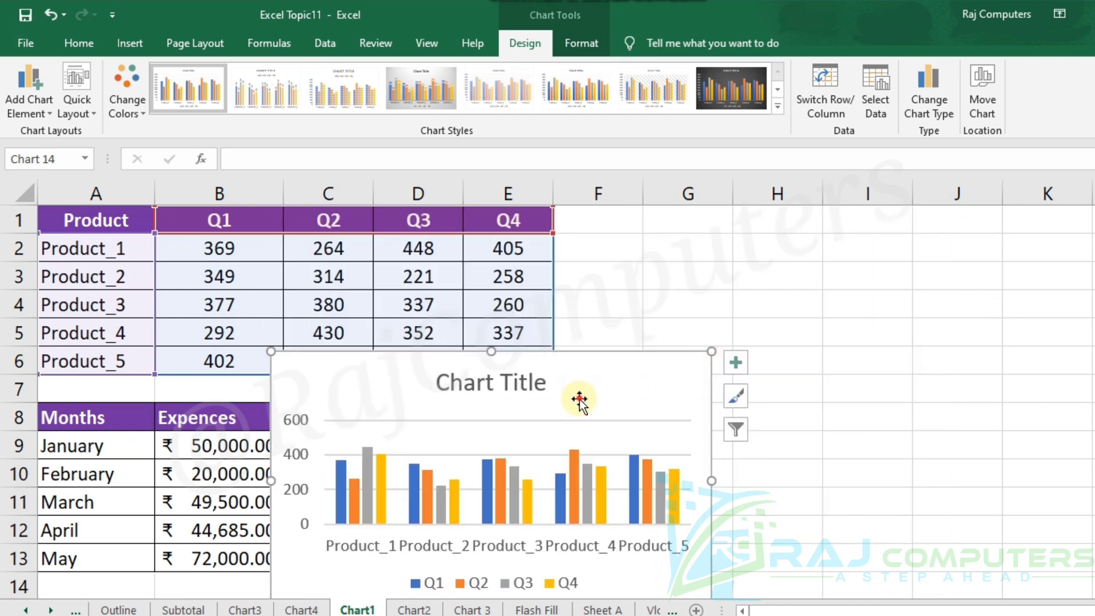
pyautogui.moveTo(600, 381); pyautogui.dragTo(925, 257)
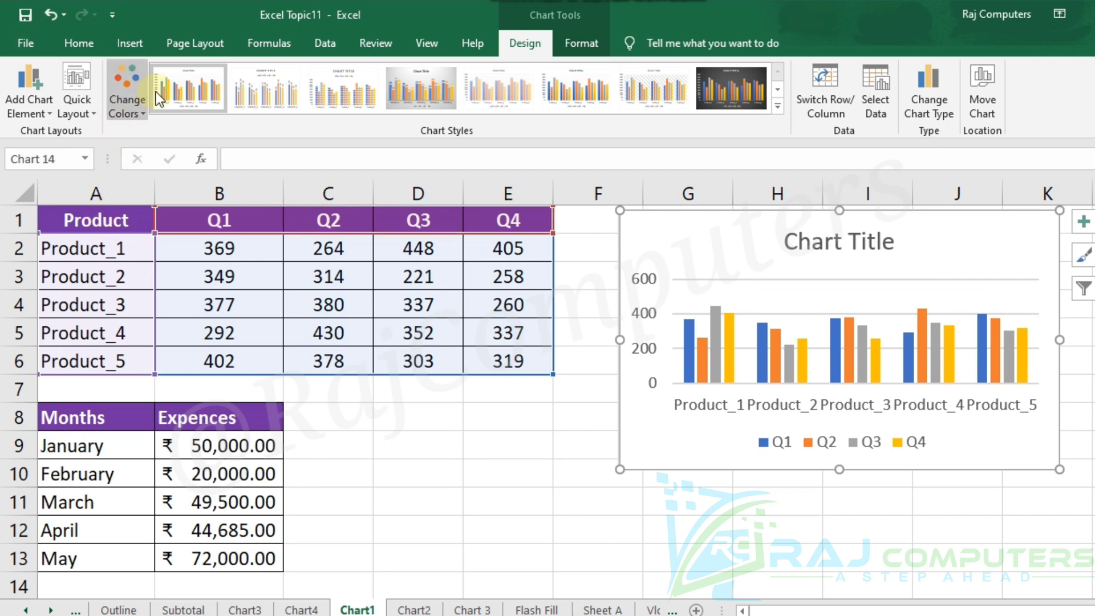
pyautogui.moveTo(75, 214); pyautogui.dragTo(501, 357)
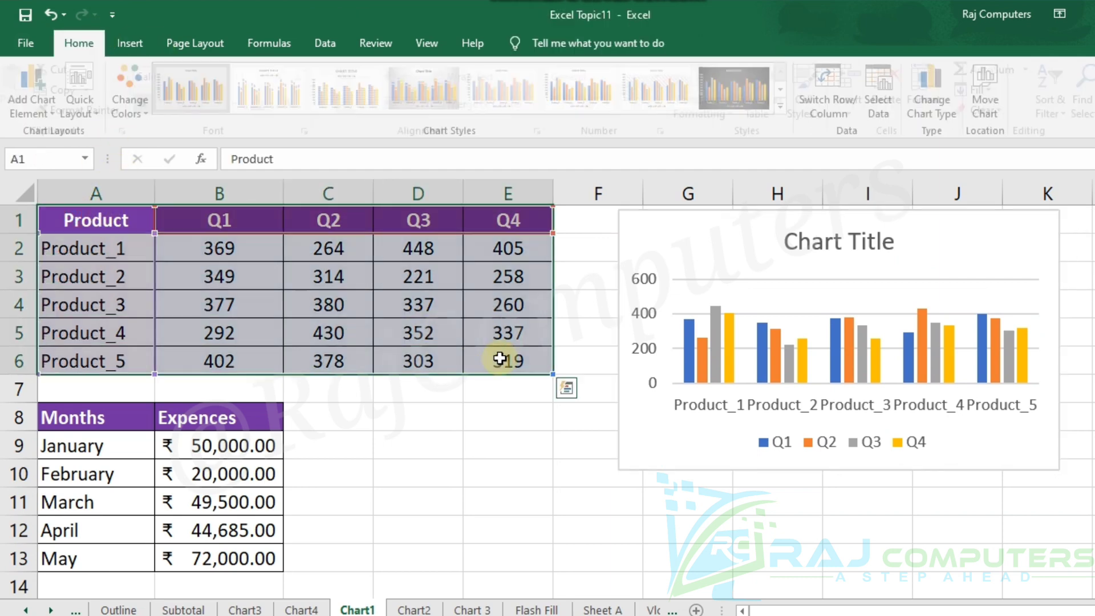
pyautogui.moveTo(756, 239); pyautogui.dragTo(870, 241)
pyautogui.click(640, 369)
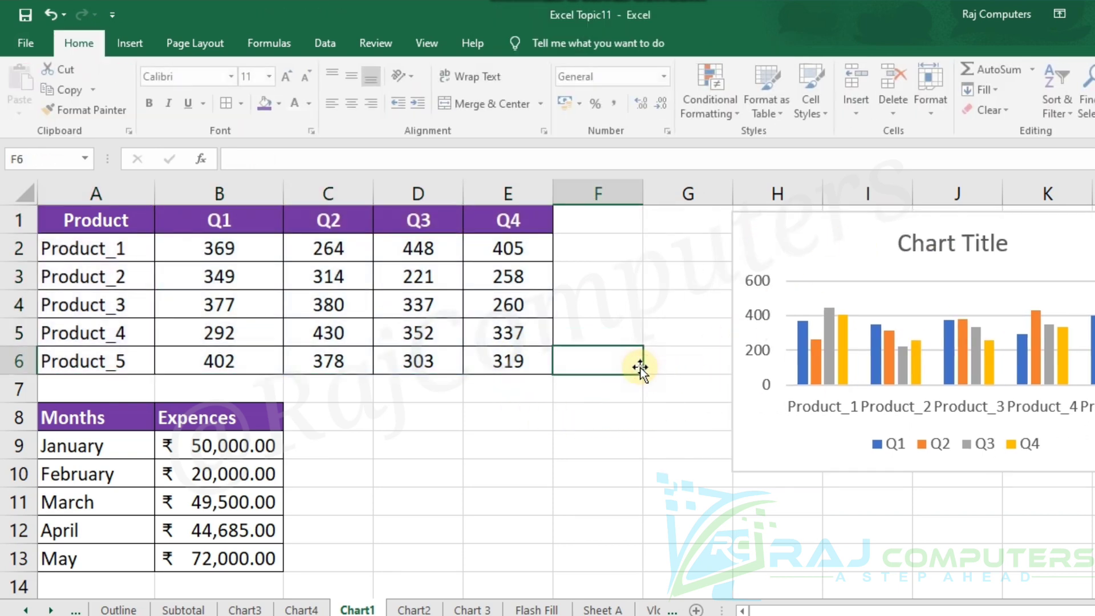
# Insert a recommended line chart from the non-adjacent ranges A1:B6 and E1:E6, comparing Q1 and Q4 per product.
pyautogui.moveTo(90, 221); pyautogui.dragTo(190, 221)
pyautogui.click(227, 218)
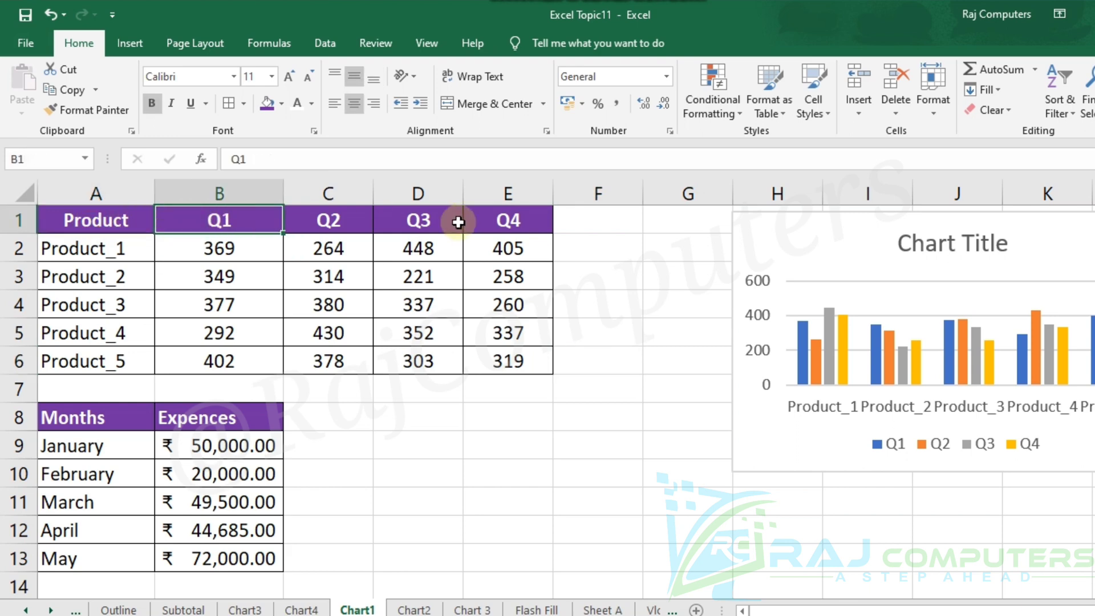
pyautogui.click(500, 220)
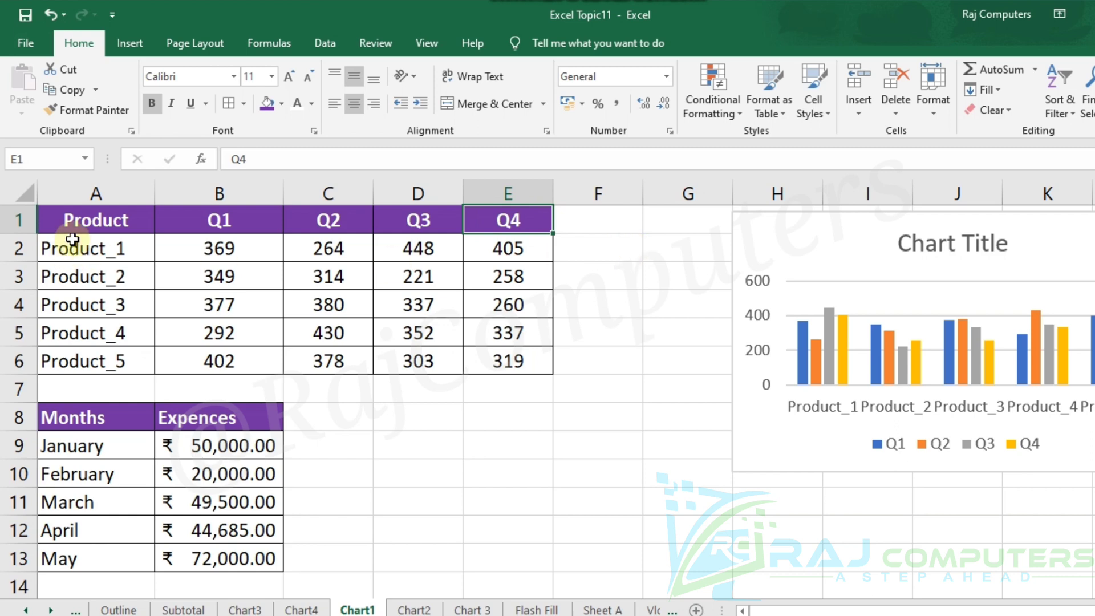
pyautogui.moveTo(69, 217); pyautogui.dragTo(240, 355)
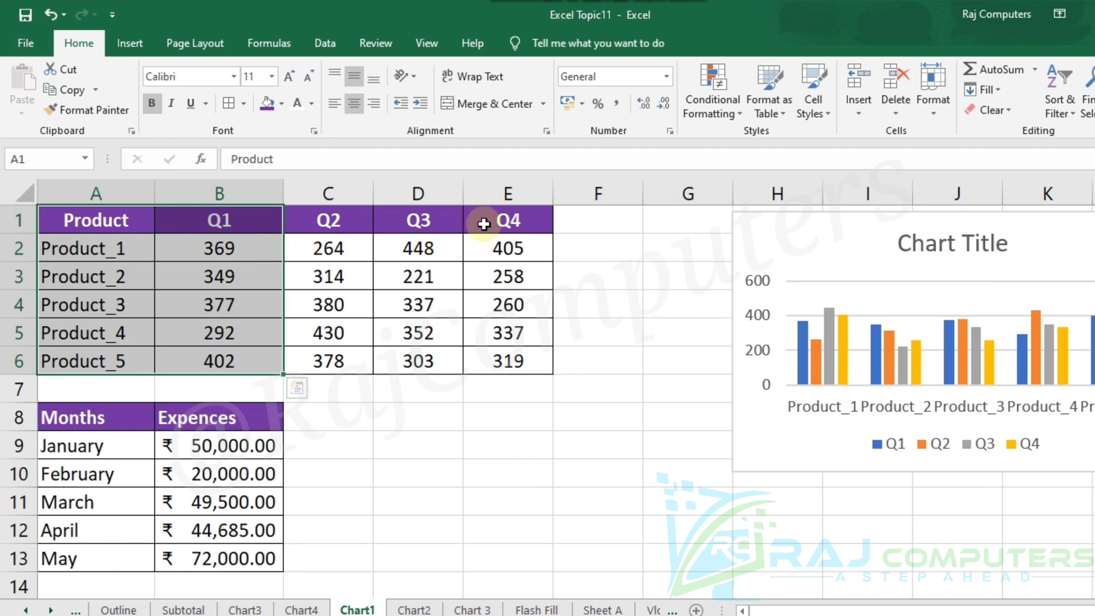
pyautogui.moveTo(500, 220); pyautogui.dragTo(507, 357)
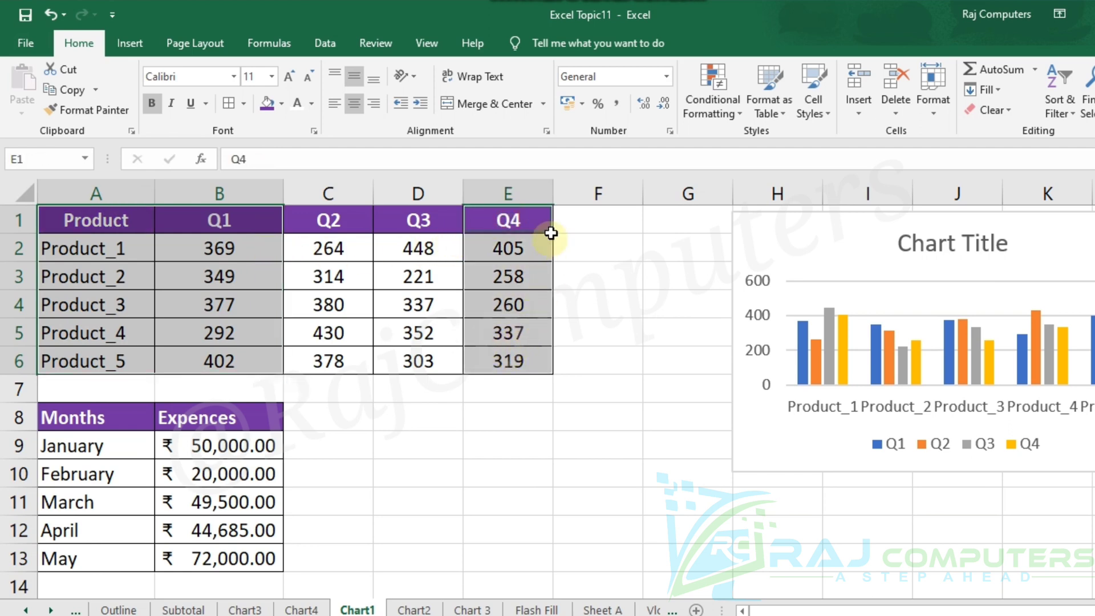
pyautogui.click(134, 40)
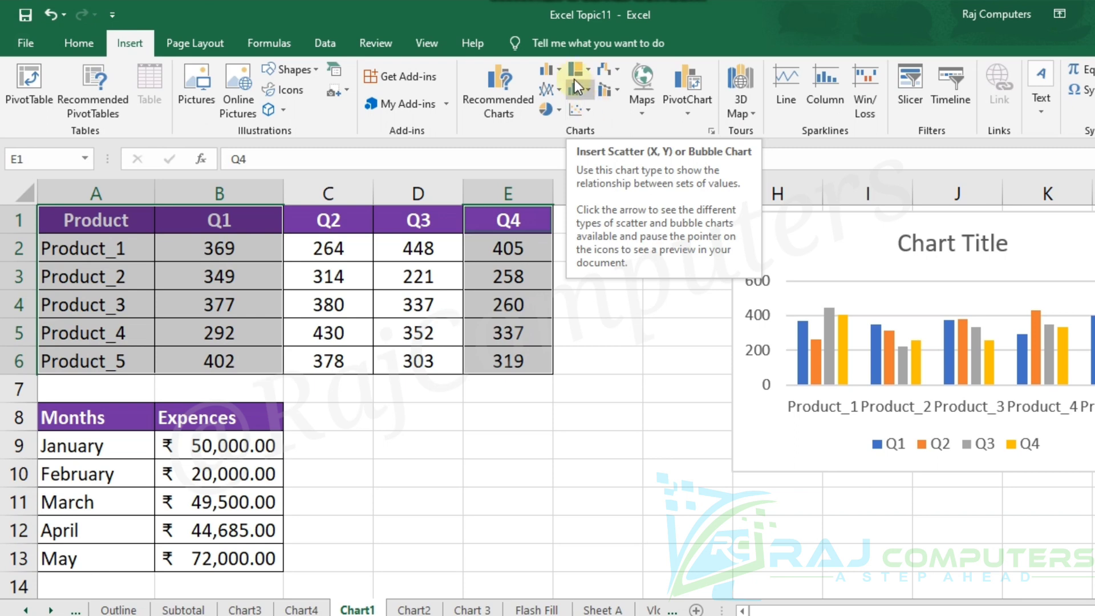
pyautogui.click(493, 84)
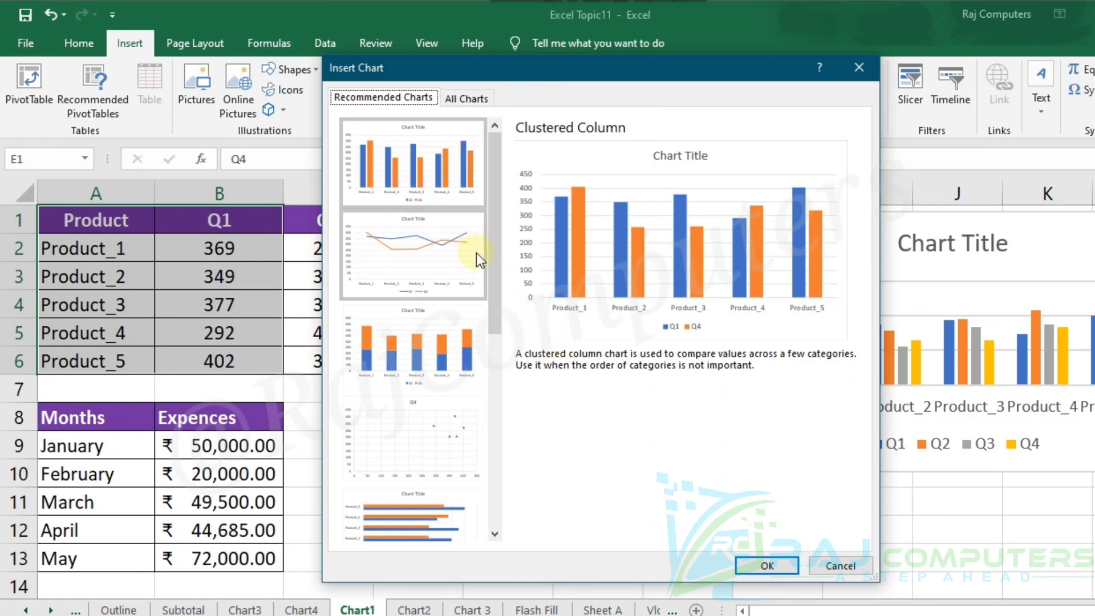
pyautogui.moveTo(491, 260); pyautogui.dragTo(507, 467)
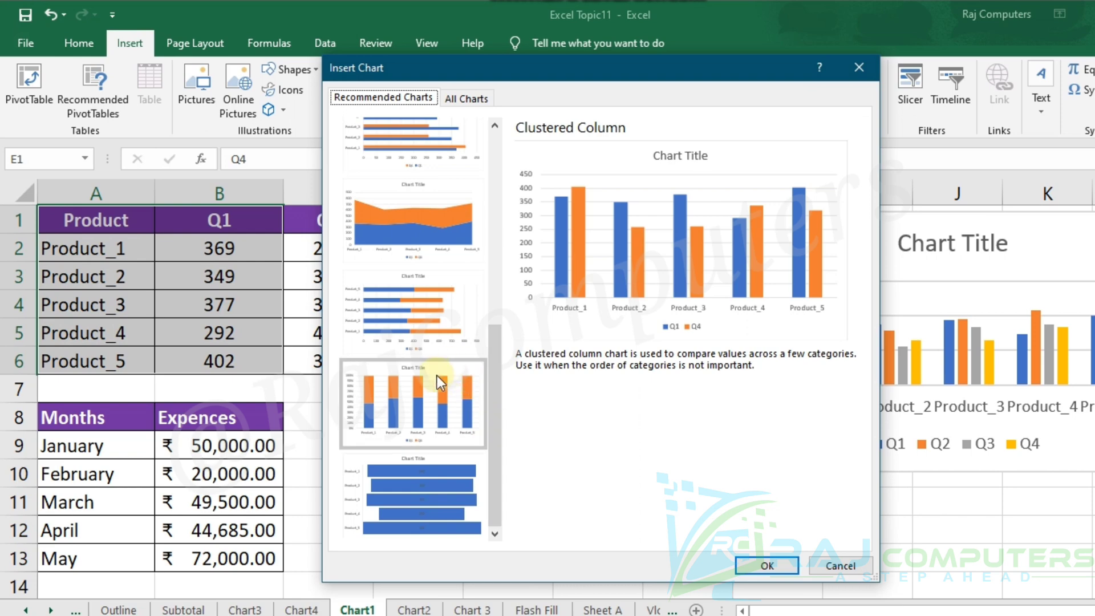
pyautogui.moveTo(495, 353); pyautogui.dragTo(498, 228)
pyautogui.moveTo(501, 265); pyautogui.dragTo(491, 211)
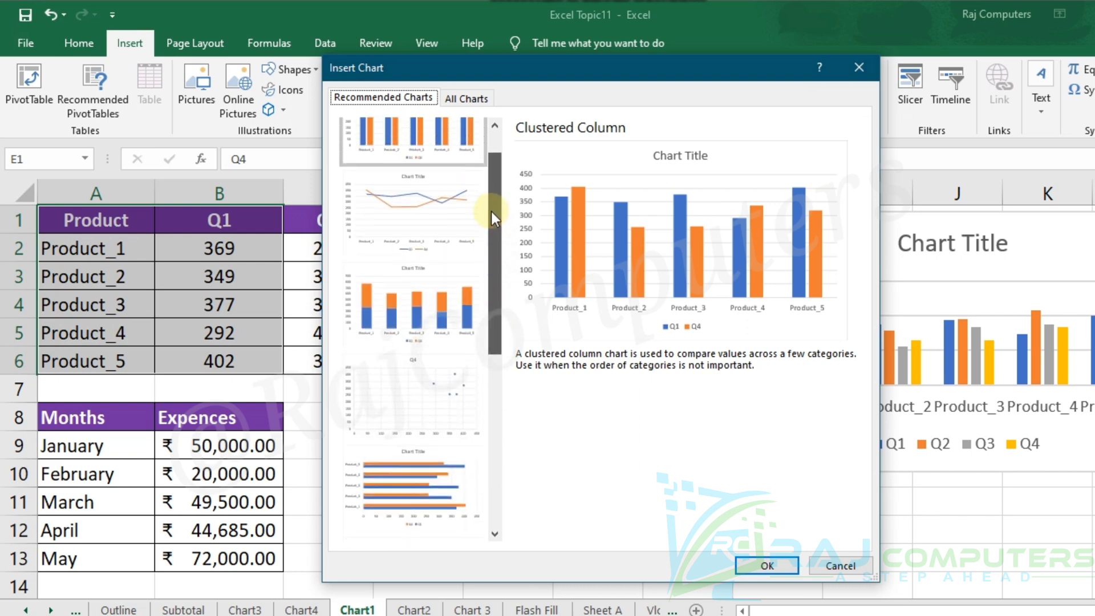
pyautogui.click(440, 215)
pyautogui.click(766, 565)
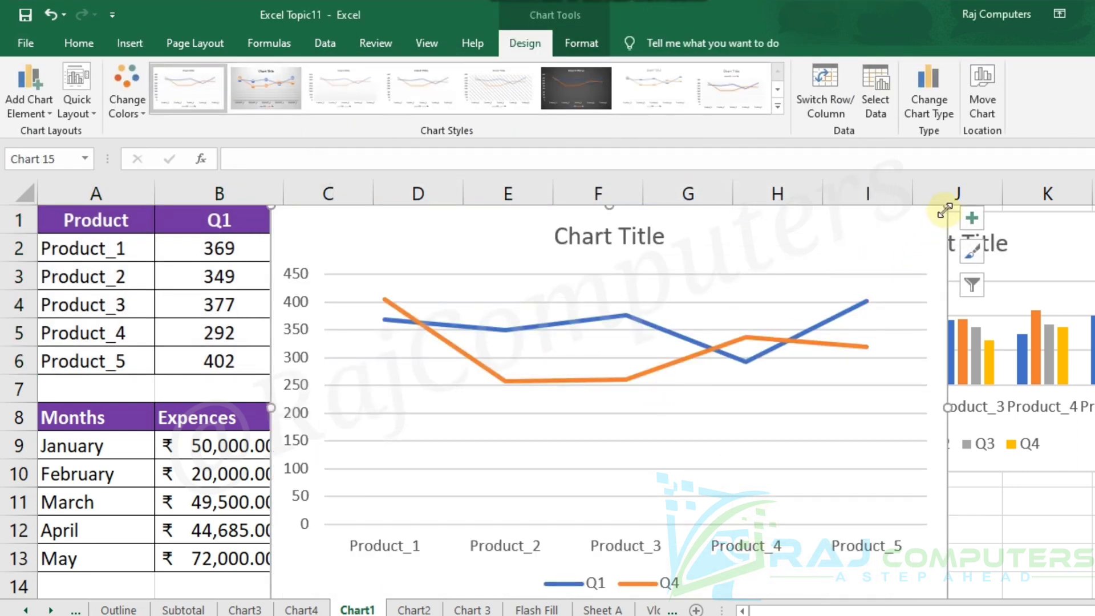
# Shrink the Q1 and Q4 line chart and place it just below the product table, starting in column C near row 7.
pyautogui.moveTo(947, 207); pyautogui.dragTo(641, 353)
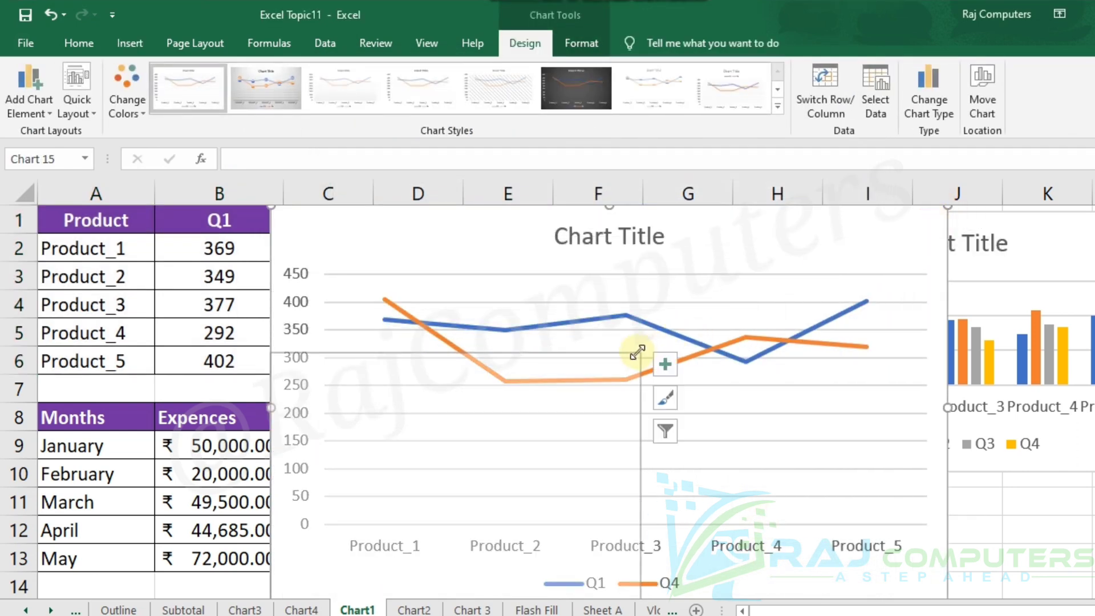
pyautogui.moveTo(547, 372)
pyautogui.mouseDown()
pyautogui.moveTo(634, 425)
pyautogui.moveTo(629, 395)
pyautogui.mouseUp()
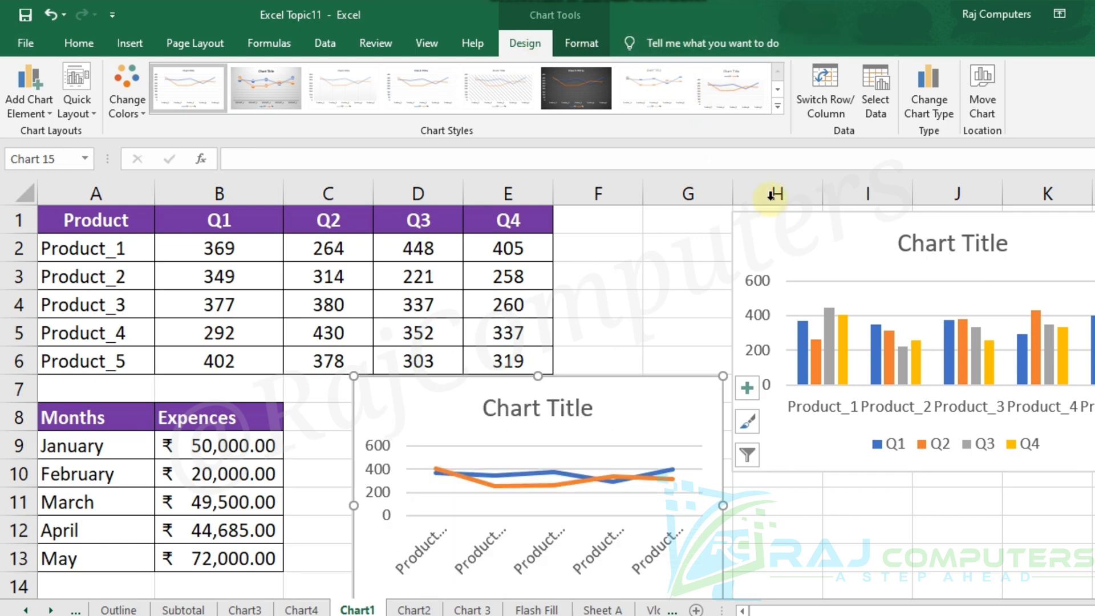
# Try several chart styles on the column chart and apply the second style, with data labels above the columns and the legend under the title.
pyautogui.click(841, 257)
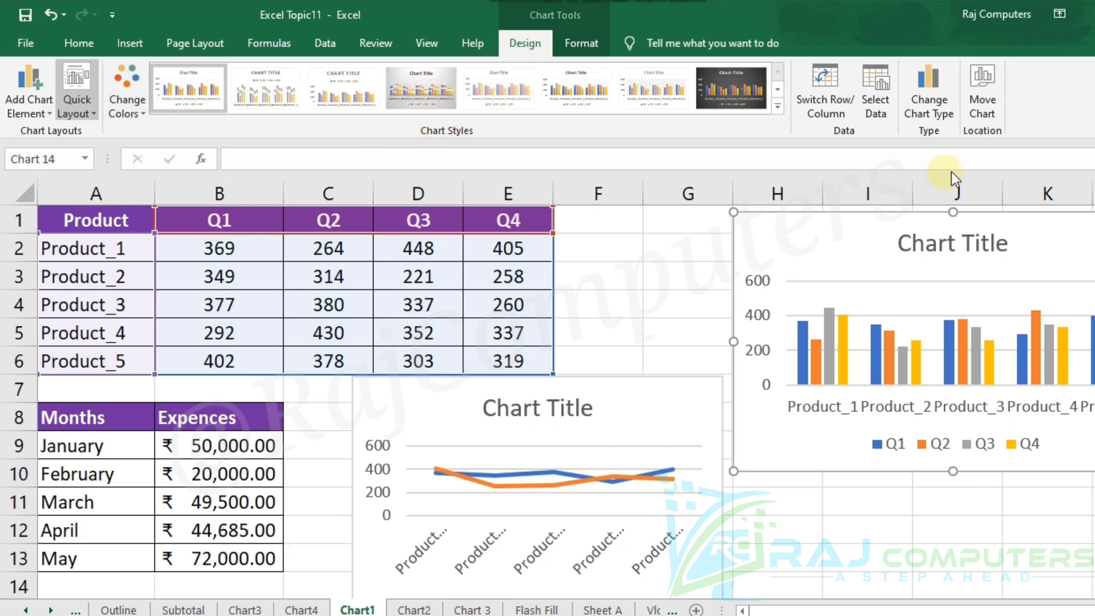
pyautogui.click(780, 104)
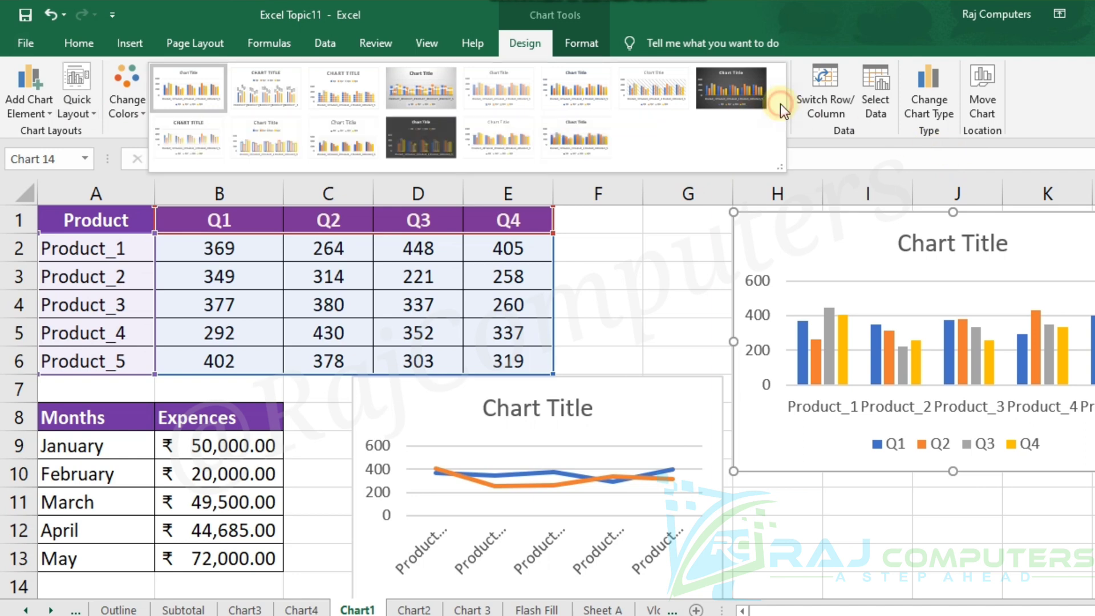
pyautogui.click(573, 139)
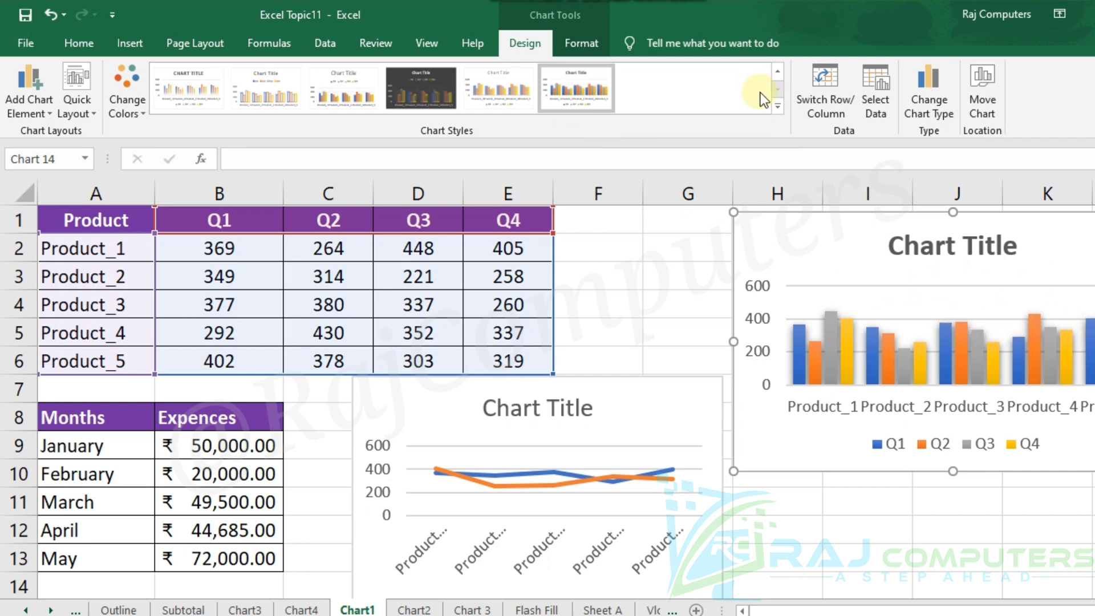
pyautogui.click(779, 107)
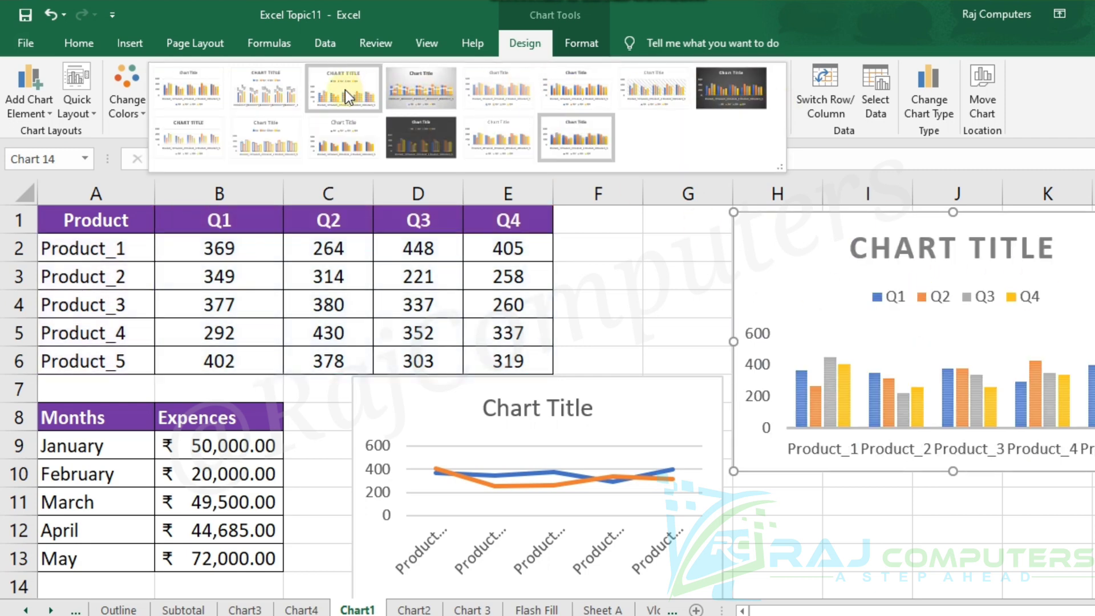
pyautogui.click(345, 90)
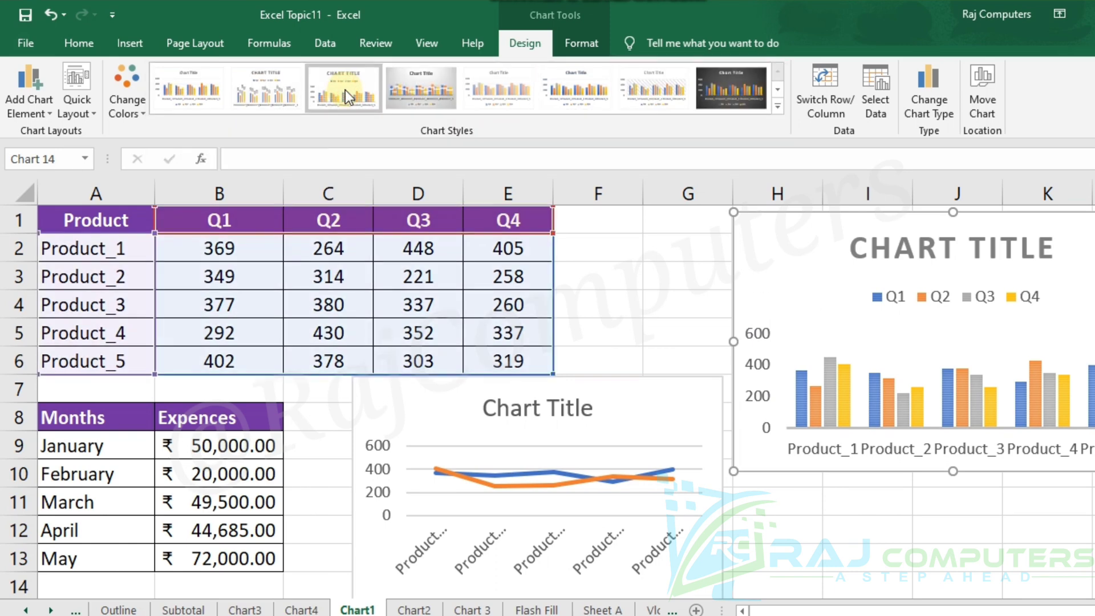
pyautogui.click(273, 85)
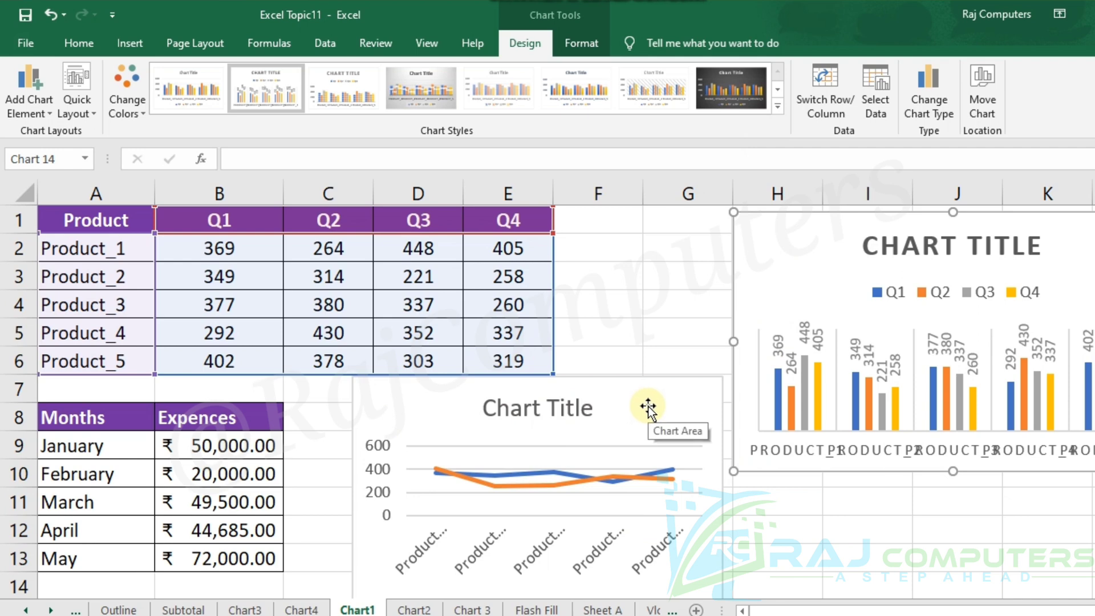
# Delete the Q1 and Q4 line chart below the product table.
pyautogui.click(677, 395)
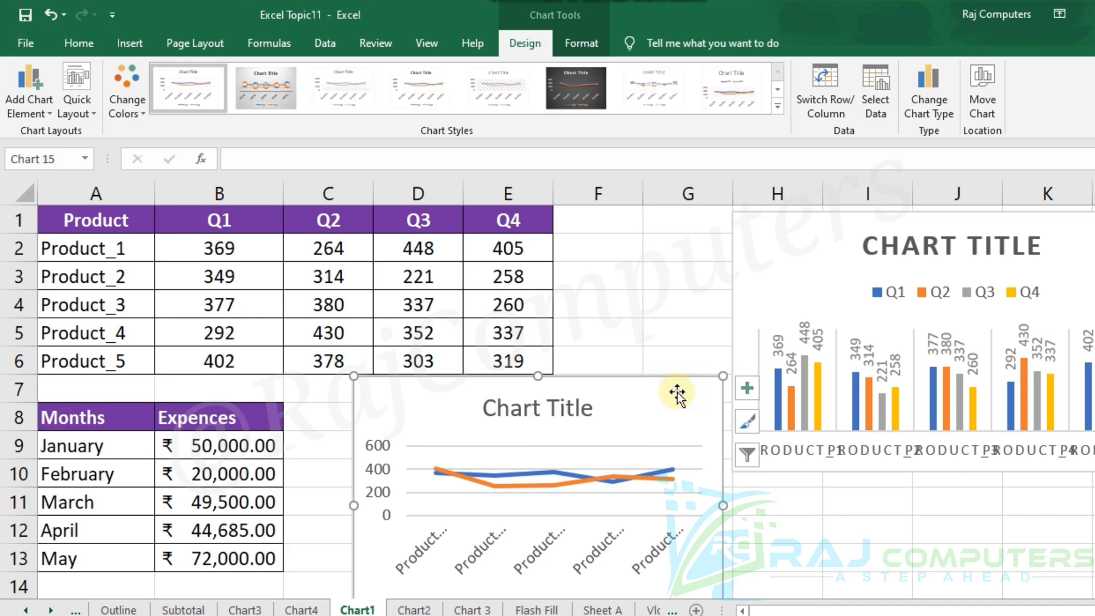
pyautogui.press('Delete')
pyautogui.click(650, 444)
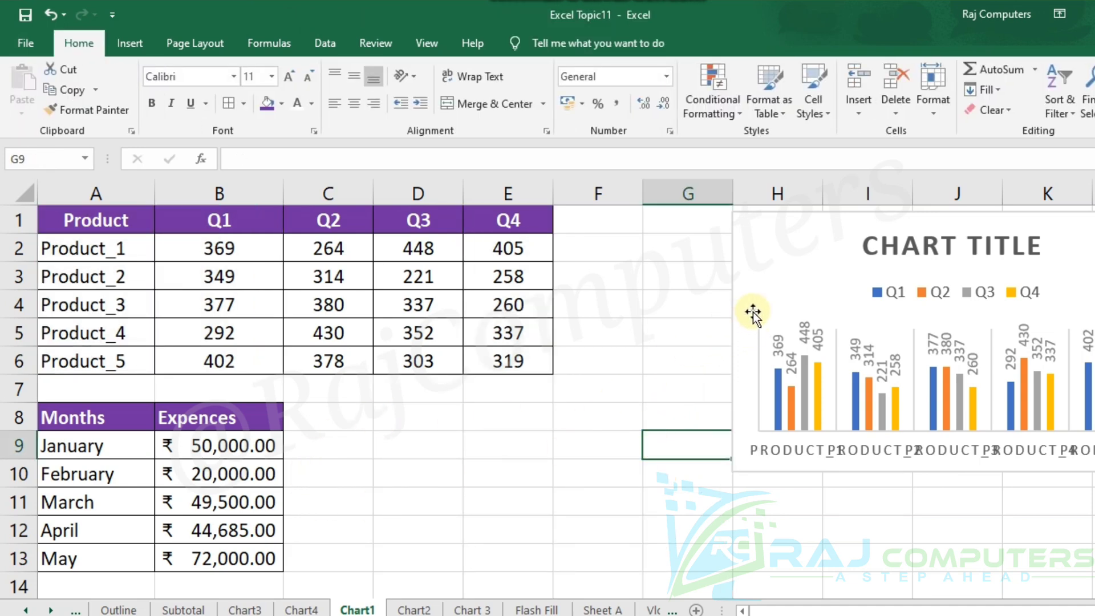
# Move the column chart next to the product table, starting at column F, and extend its height down to about row 13.
pyautogui.moveTo(754, 313); pyautogui.dragTo(569, 337)
pyautogui.click(521, 525)
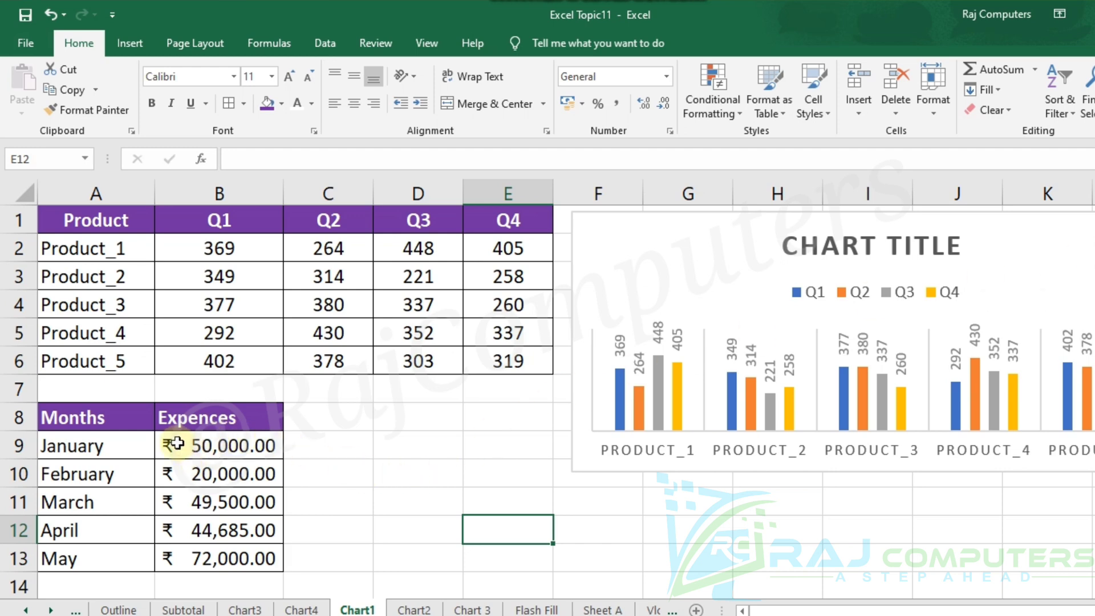
pyautogui.click(1069, 283)
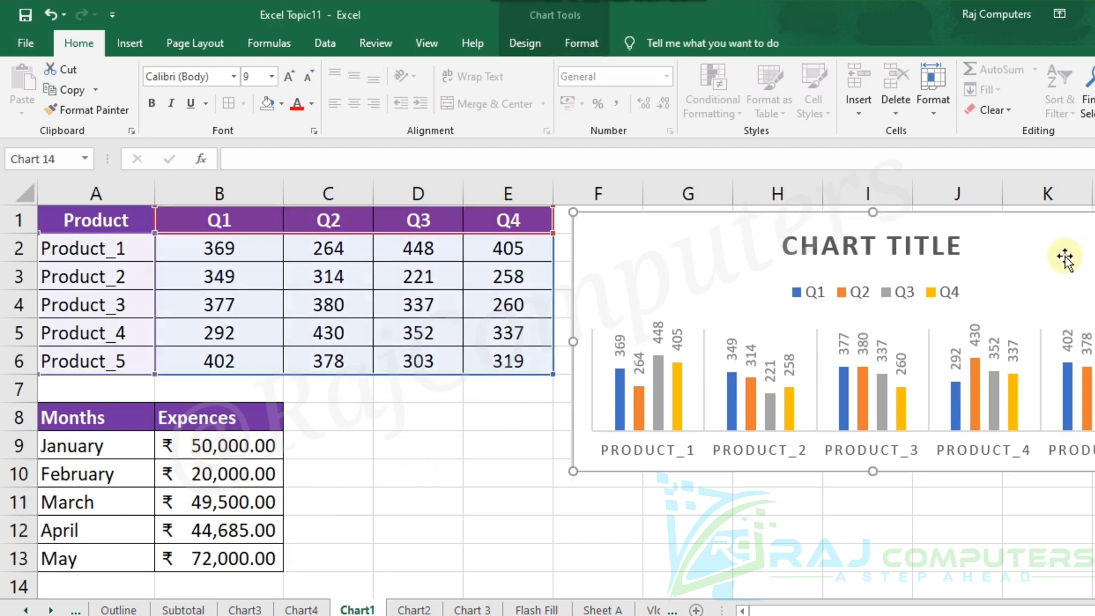
pyautogui.moveTo(871, 471); pyautogui.dragTo(896, 573)
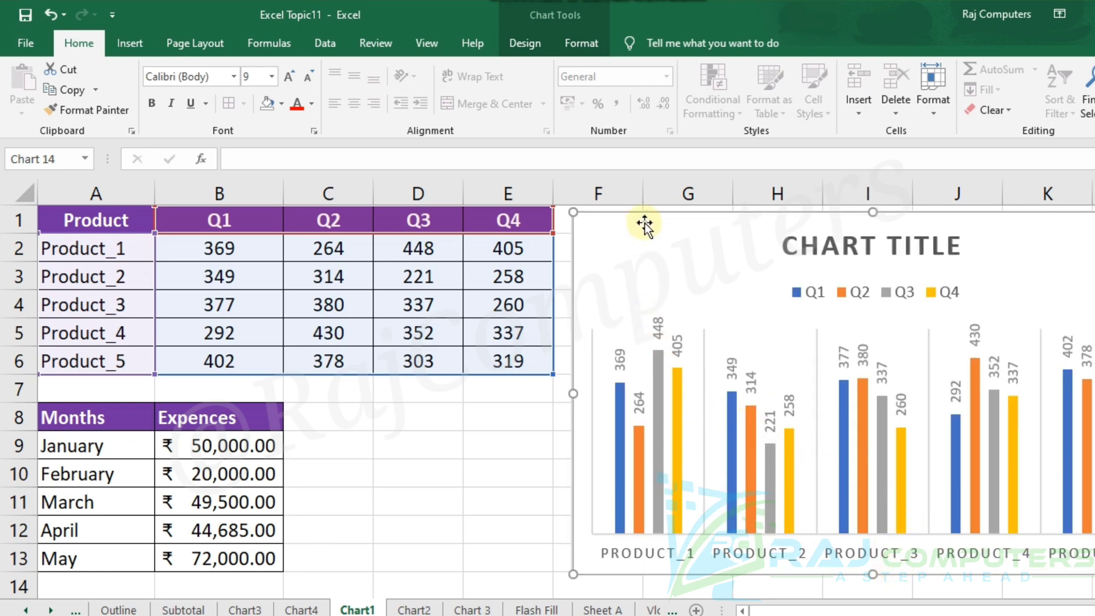
# Try chart Style 8 on the column chart, and apply Style 7 instead.
pyautogui.click(533, 39)
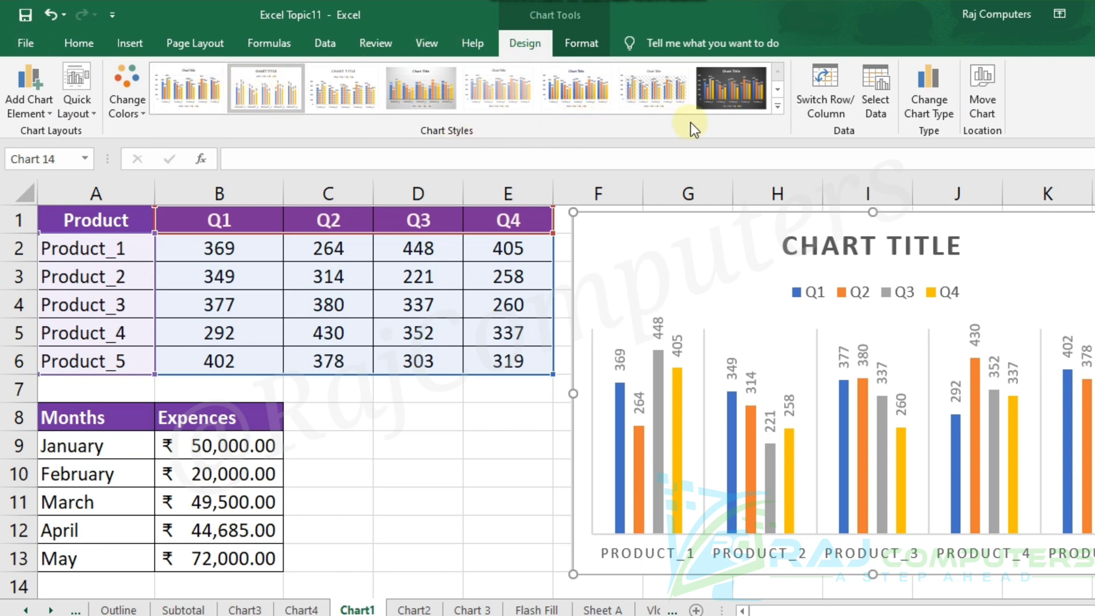
pyautogui.click(778, 109)
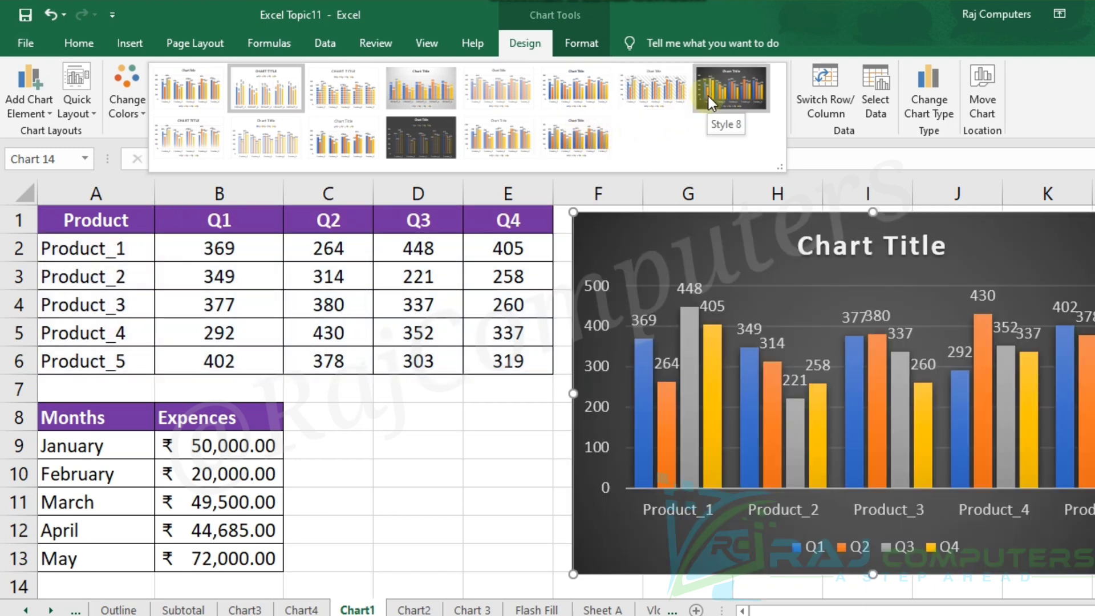
pyautogui.click(708, 96)
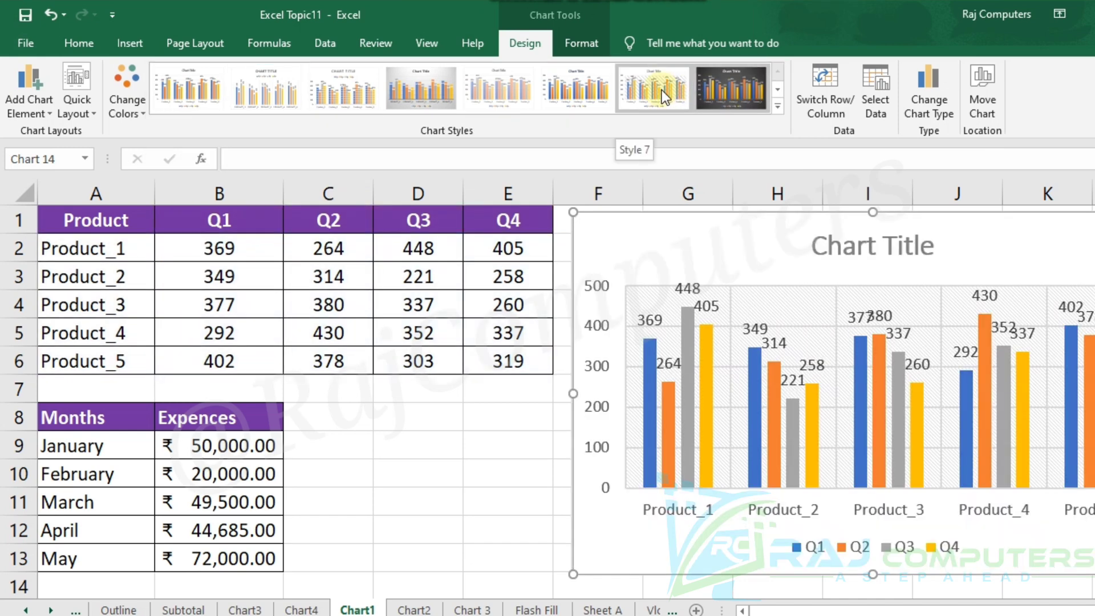
pyautogui.click(662, 94)
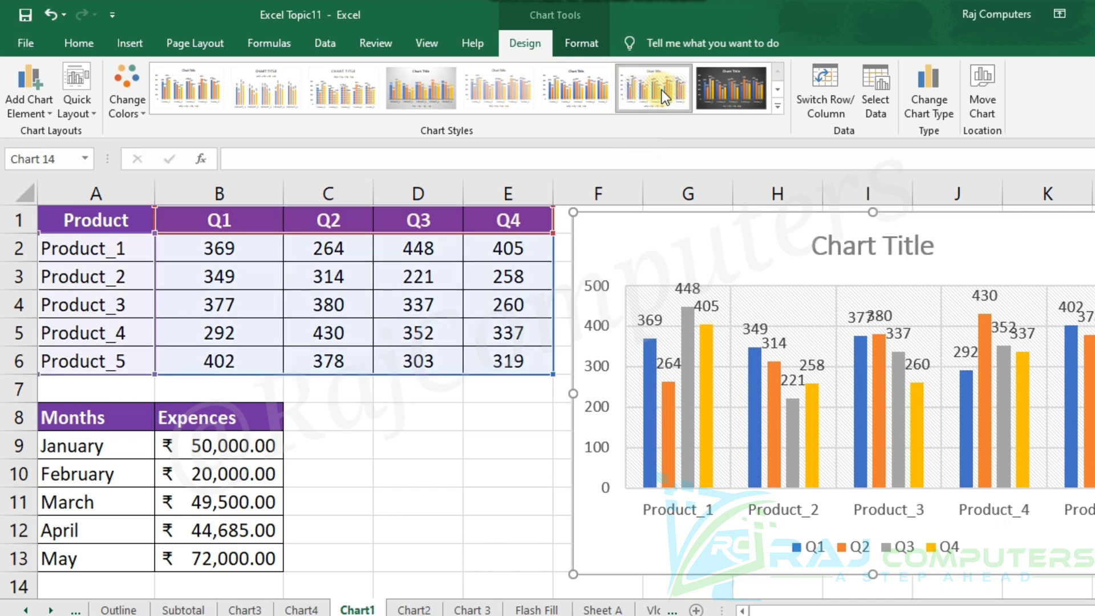
# Reduce the Q1 series data labels in the column chart to font size 5.
pyautogui.click(652, 320)
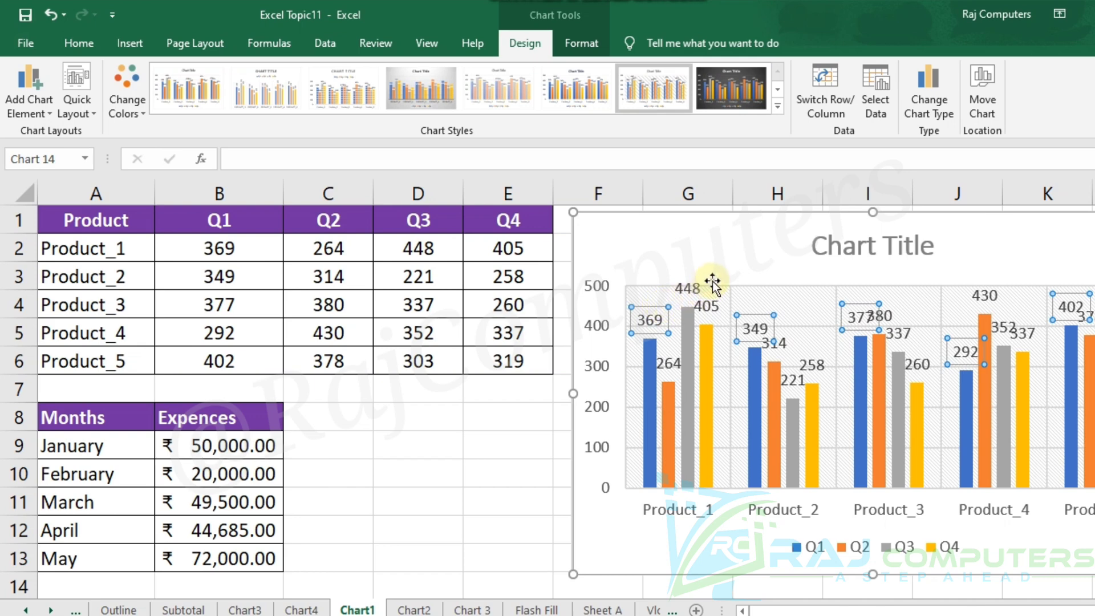
pyautogui.click(703, 302)
pyautogui.click(652, 318)
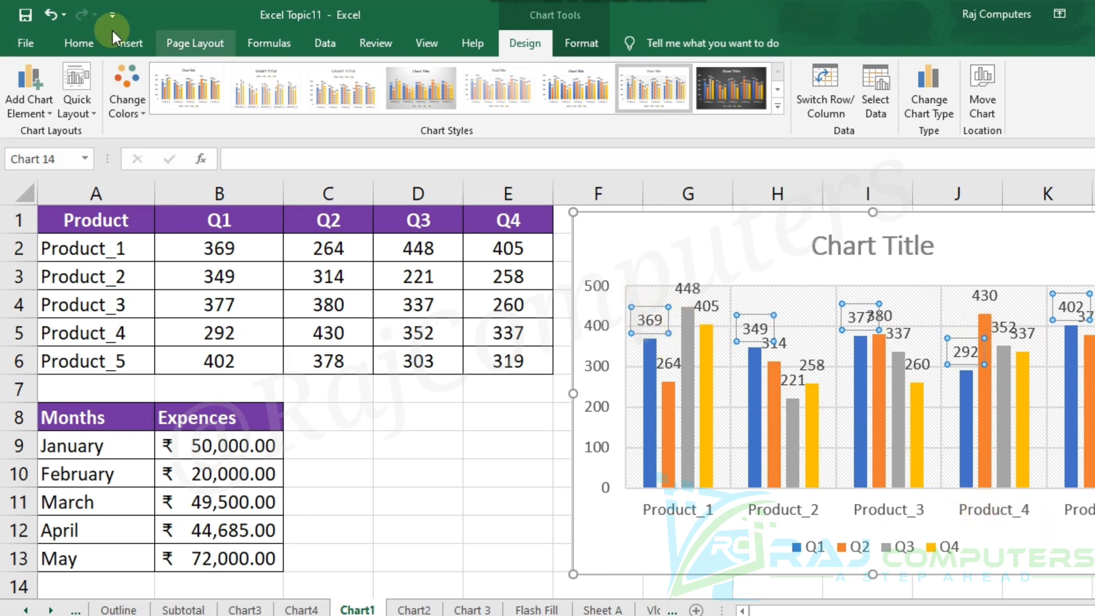
pyautogui.click(82, 46)
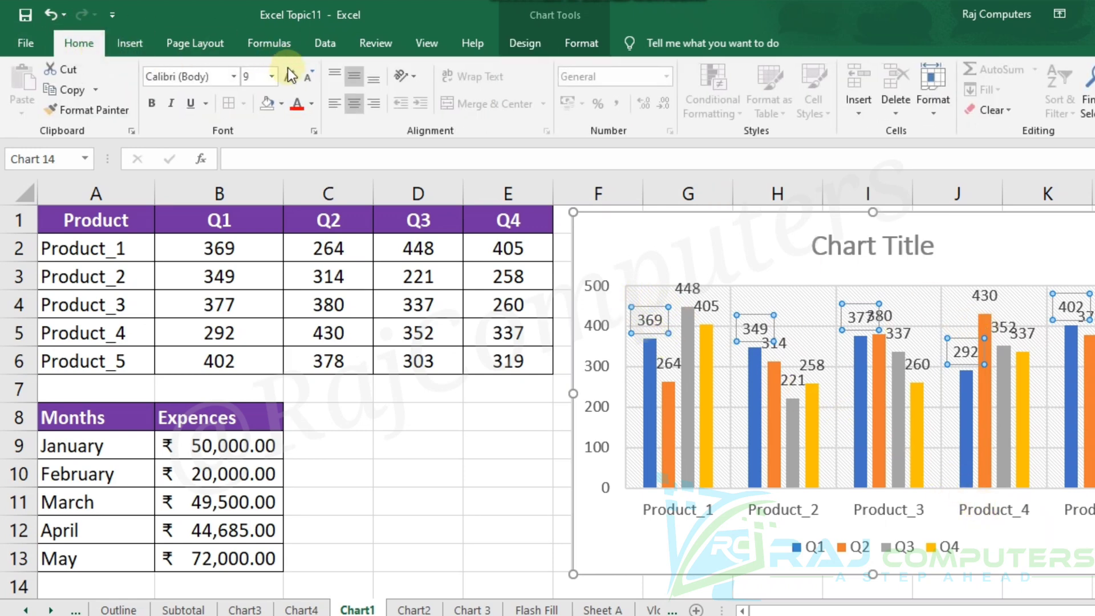
pyautogui.click(308, 76)
pyautogui.click(309, 76)
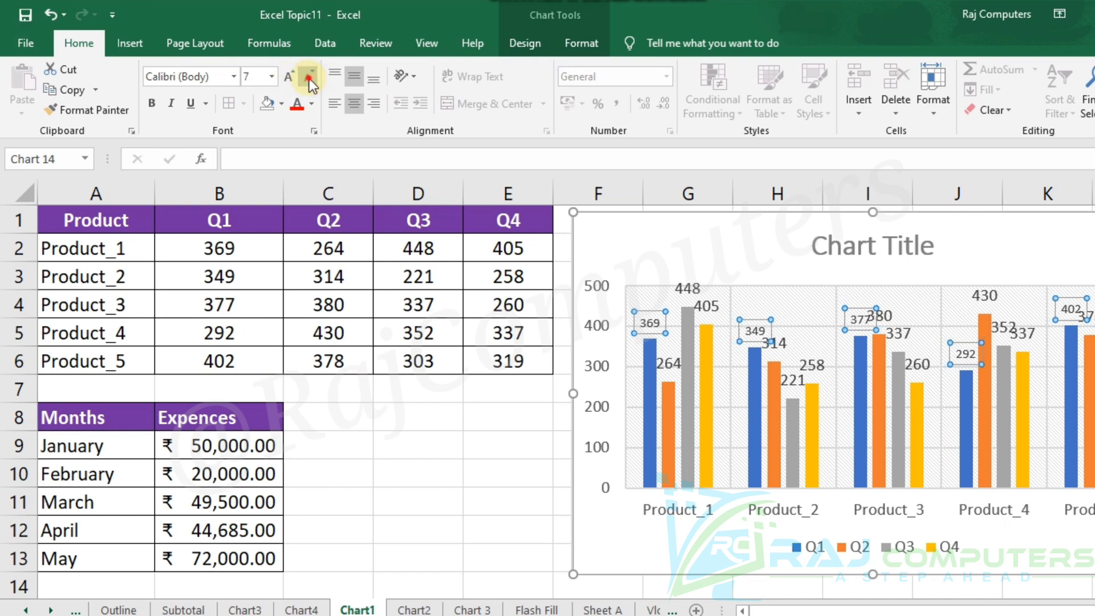
pyautogui.click(308, 77)
pyautogui.click(308, 77)
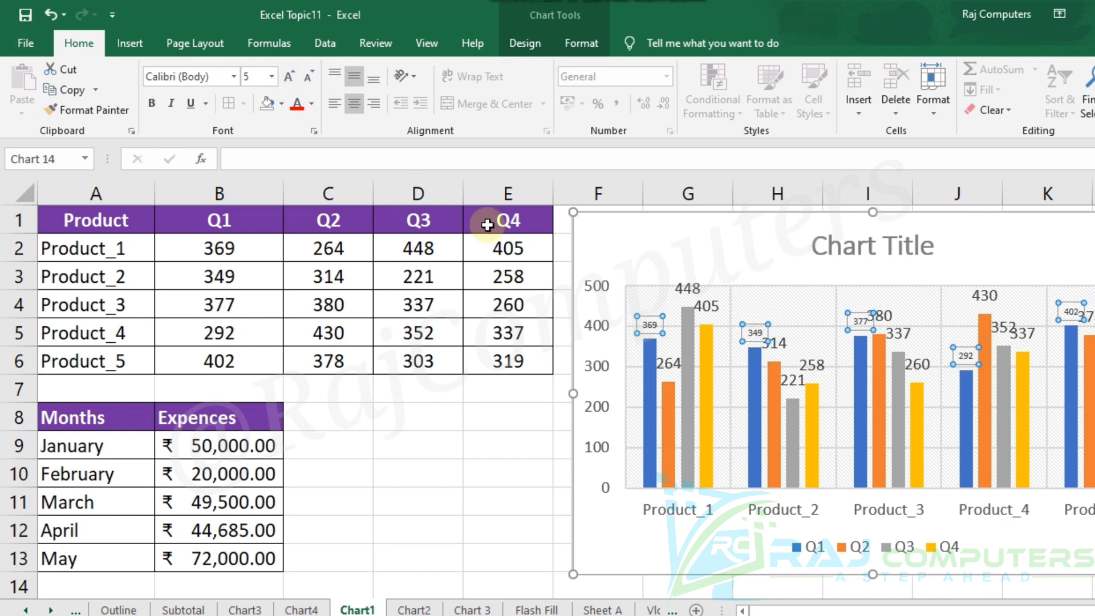
# Reduce the data labels of the Q2 and Q3 series to font size 5.
pyautogui.click(674, 364)
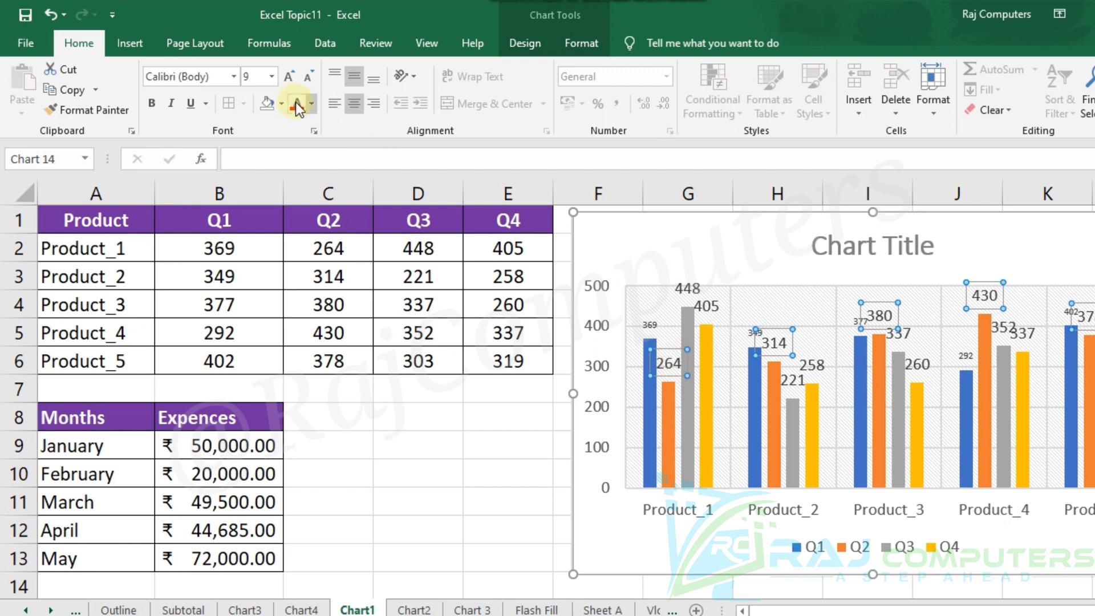
pyautogui.click(309, 73)
pyautogui.click(309, 73)
pyautogui.click(309, 73)
pyautogui.click(310, 73)
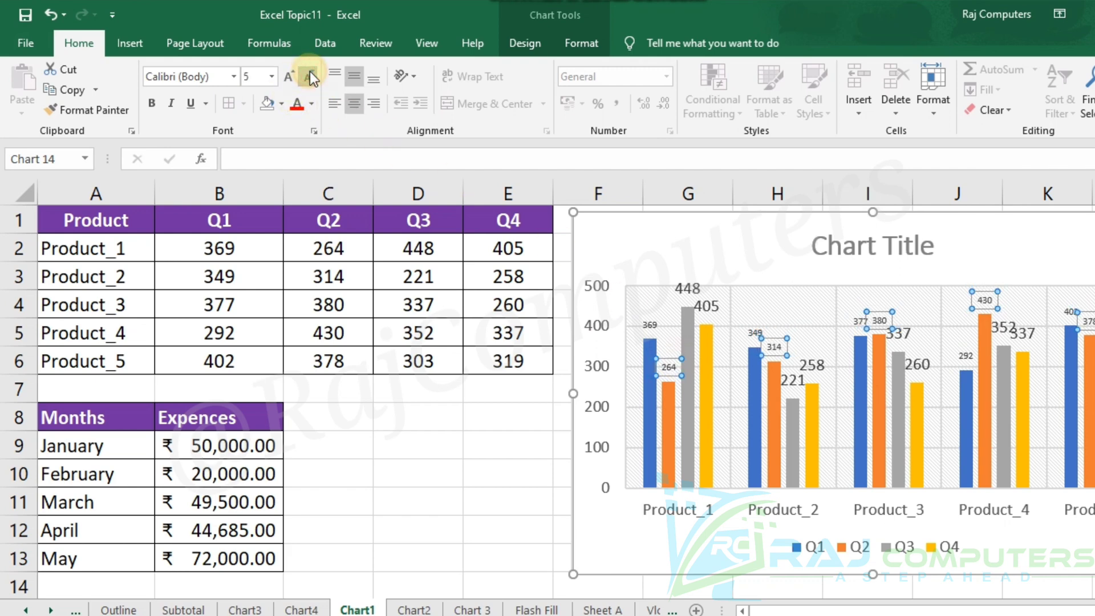
pyautogui.click(679, 286)
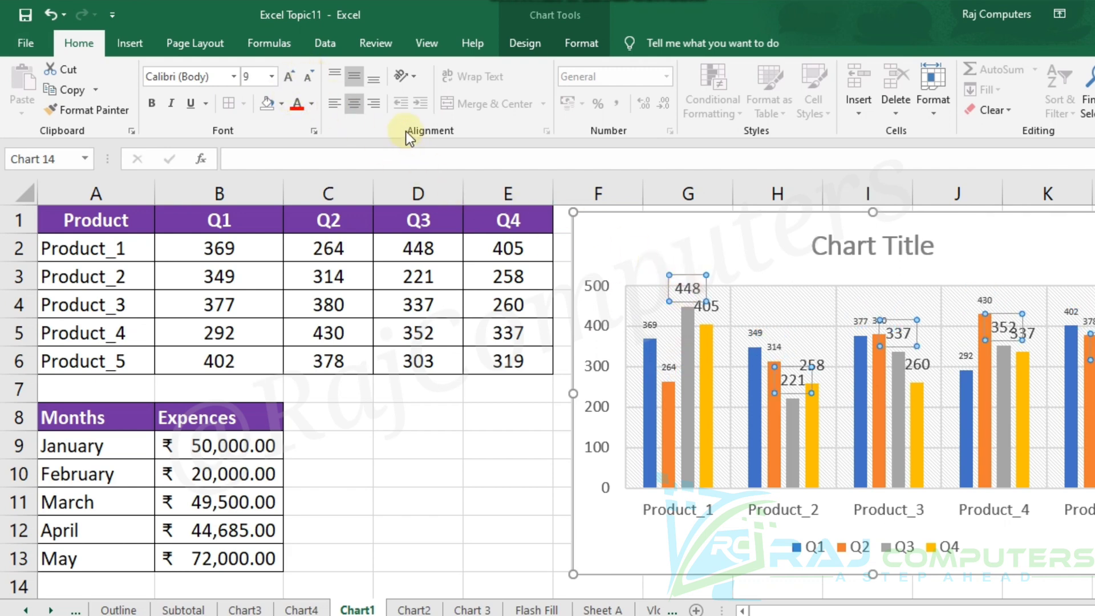
pyautogui.click(304, 78)
pyautogui.click(305, 78)
pyautogui.click(304, 78)
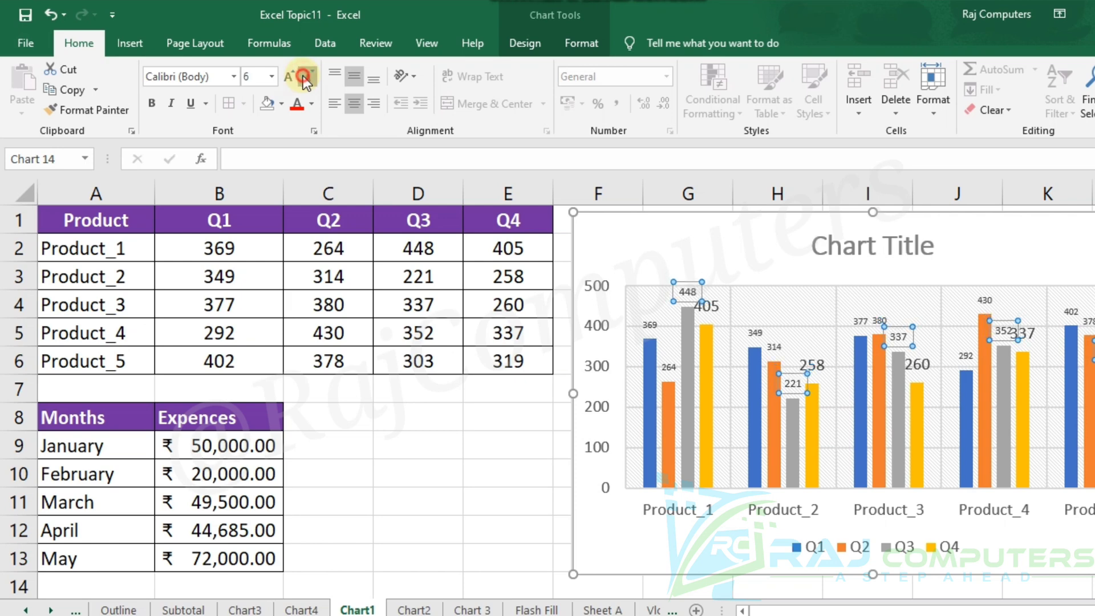
pyautogui.click(305, 77)
pyautogui.click(304, 78)
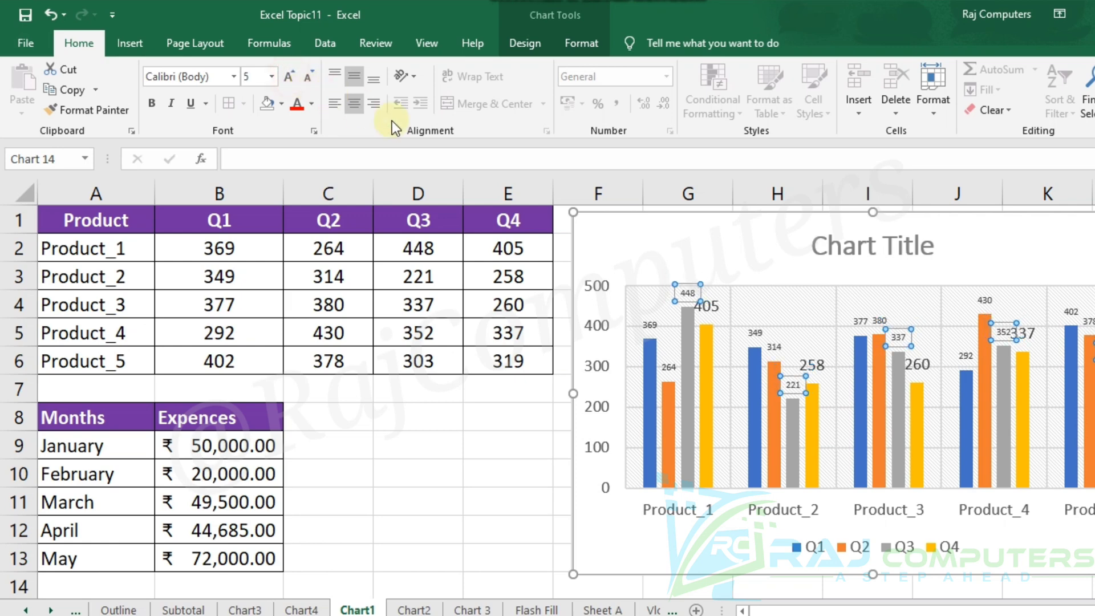
# Reduce the Q4 series data labels to font size 5 and deselect them.
pyautogui.click(718, 307)
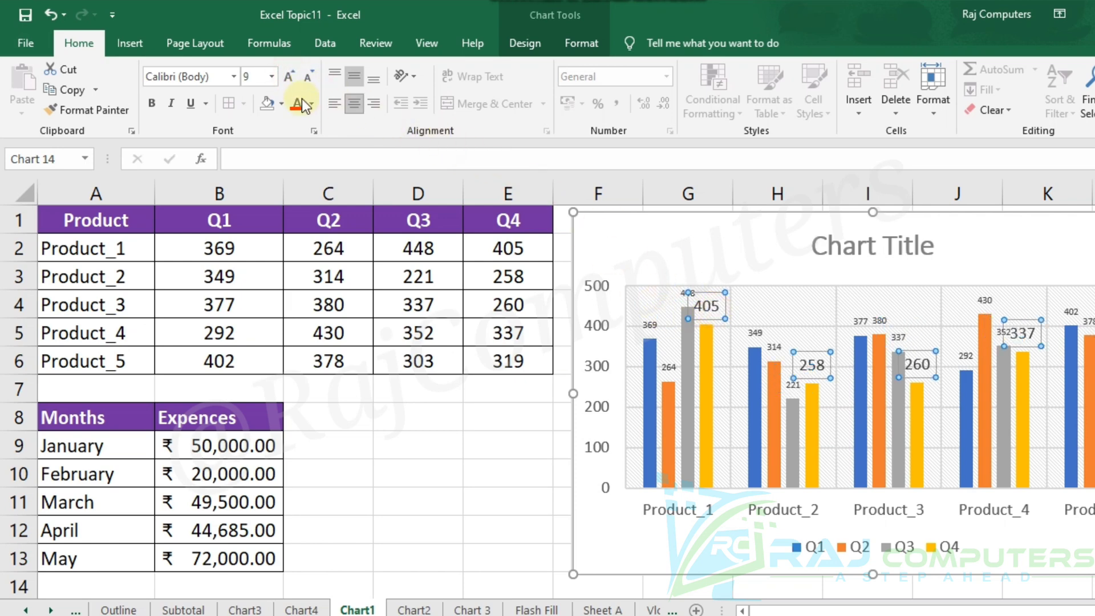
pyautogui.click(306, 77)
pyautogui.click(306, 77)
pyautogui.click(306, 77)
pyautogui.click(306, 77)
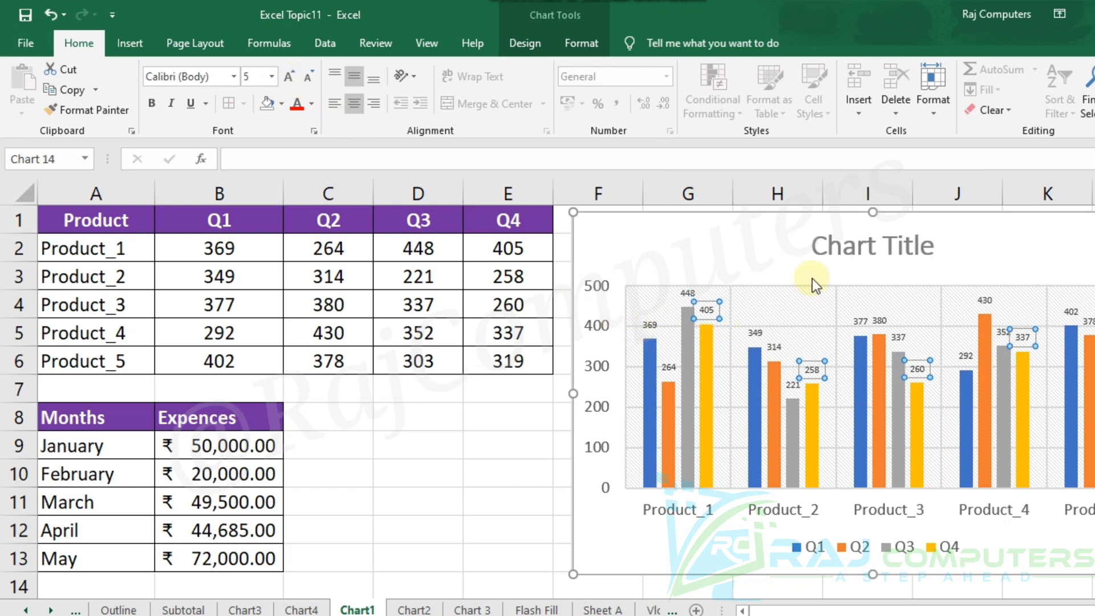
pyautogui.click(745, 264)
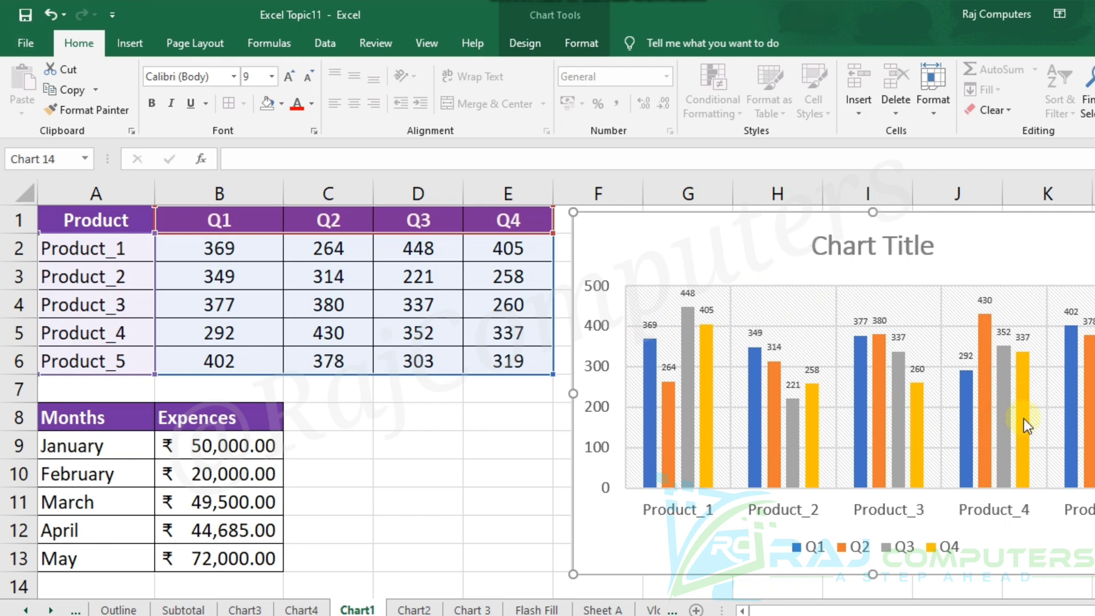
# Set the product names on the horizontal axis and the numbers on the vertical axis to font size 7.
pyautogui.click(922, 513)
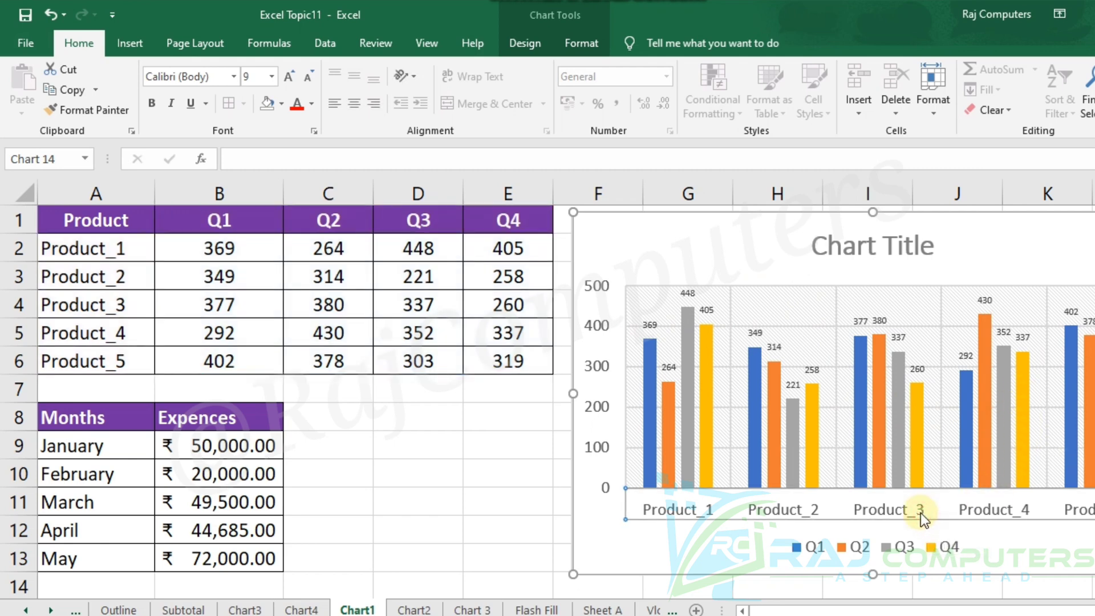
pyautogui.click(306, 78)
pyautogui.click(306, 78)
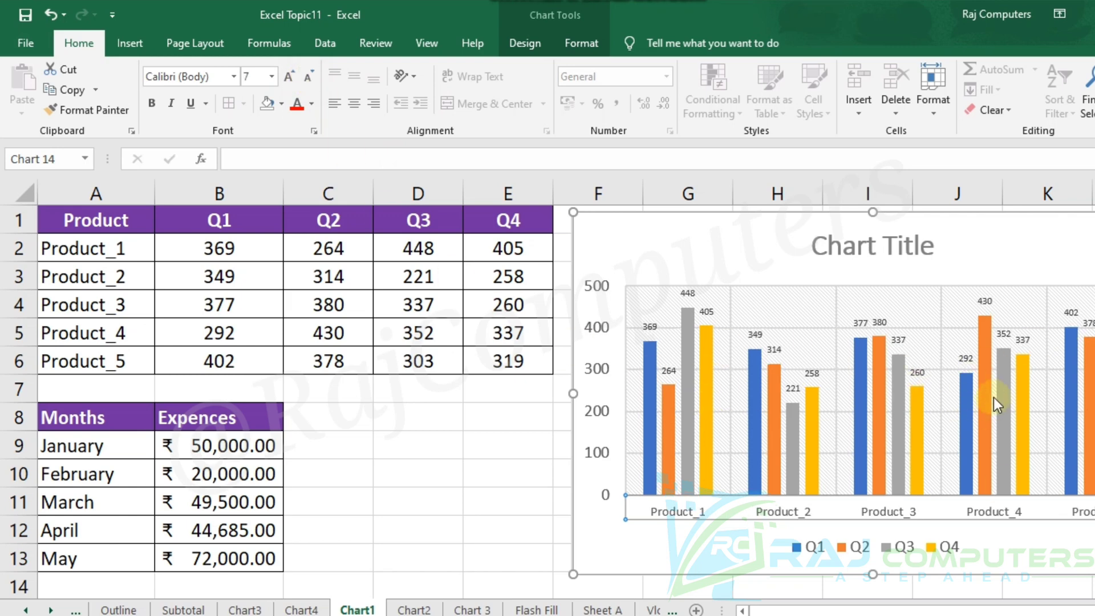
pyautogui.click(598, 289)
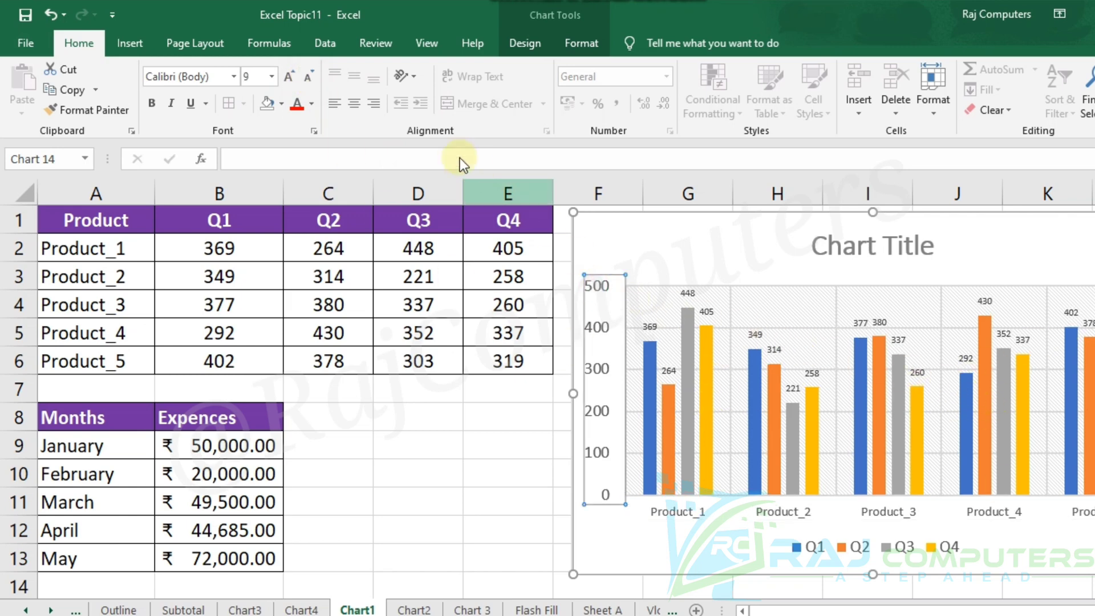
pyautogui.click(309, 79)
pyautogui.click(309, 79)
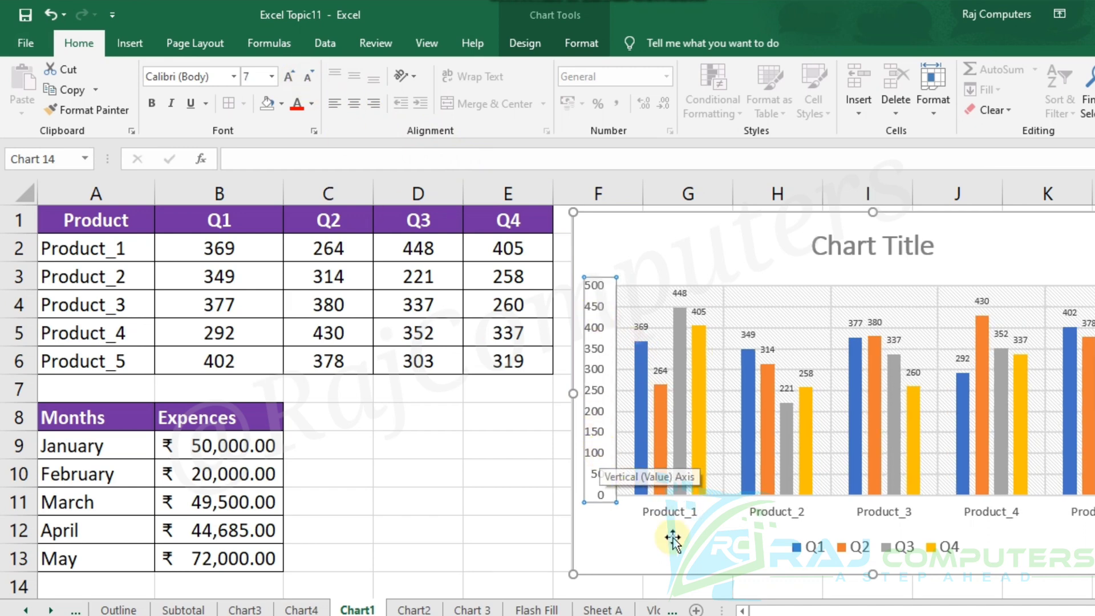
# Reduce the Q1 to Q4 legend of the column chart to font size 7.
pyautogui.click(895, 550)
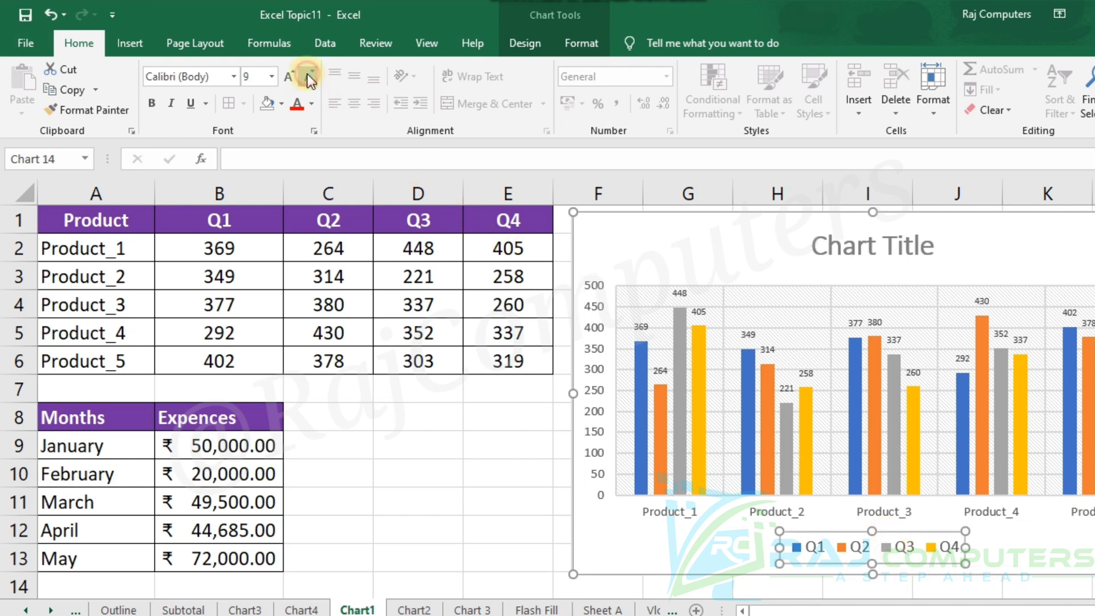
pyautogui.click(308, 76)
pyautogui.click(308, 77)
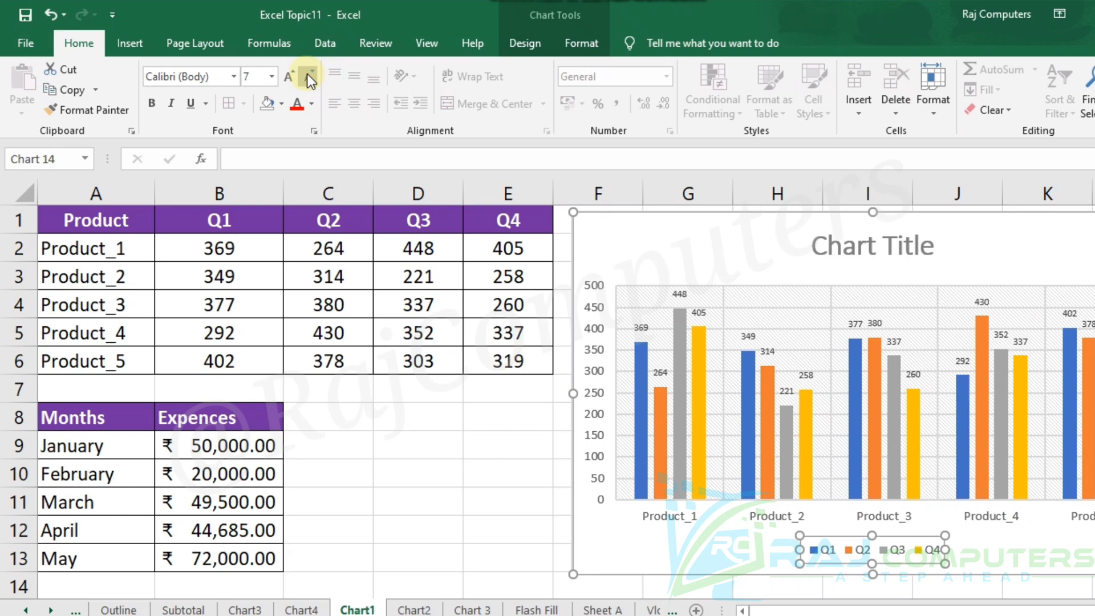
# Replace the placeholder chart title with "Sales".
pyautogui.click(861, 251)
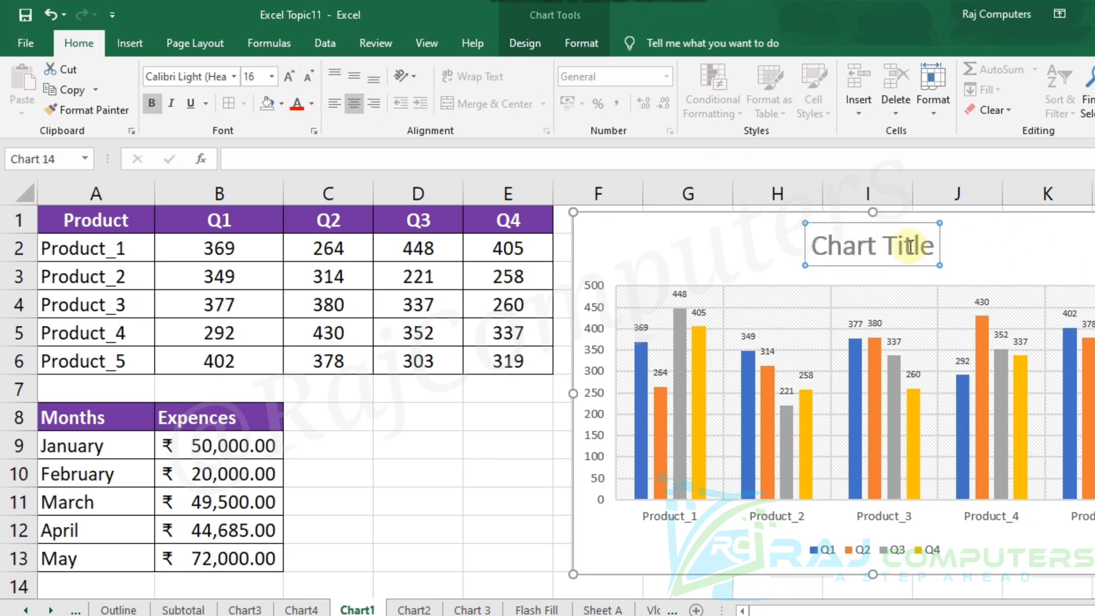
pyautogui.click(934, 248)
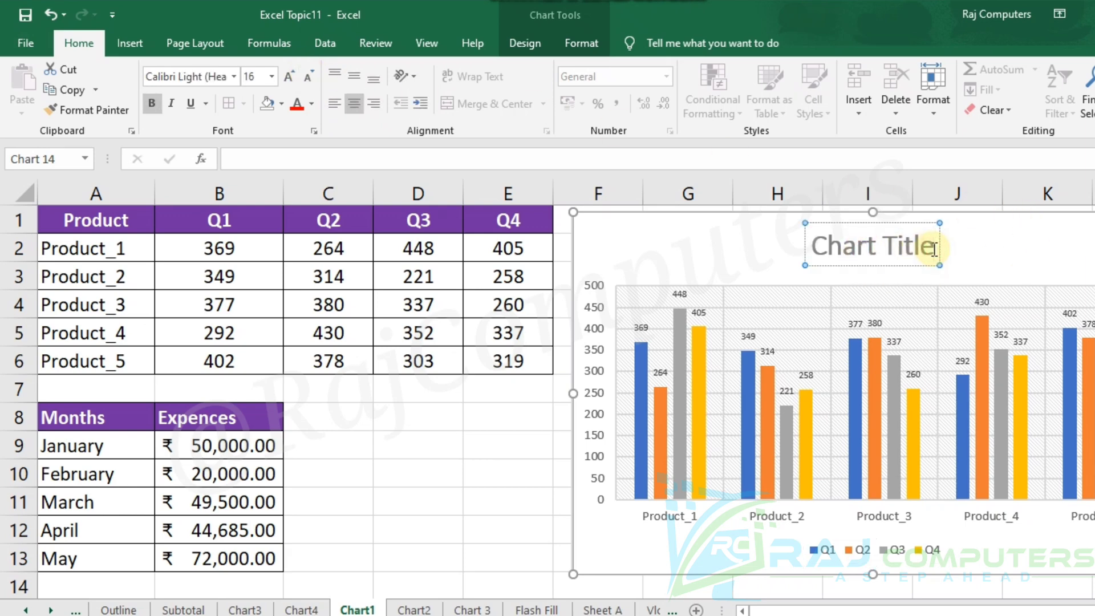
pyautogui.press('BackSpace')
pyautogui.press('BackSpace')
pyautogui.press('BackSpace')
pyautogui.press('BackSpace')
pyautogui.press('BackSpace')
pyautogui.press('BackSpace')
pyautogui.press('BackSpace')
pyautogui.press('BackSpace')
pyautogui.press('BackSpace')
pyautogui.press('BackSpace')
pyautogui.press('BackSpace')
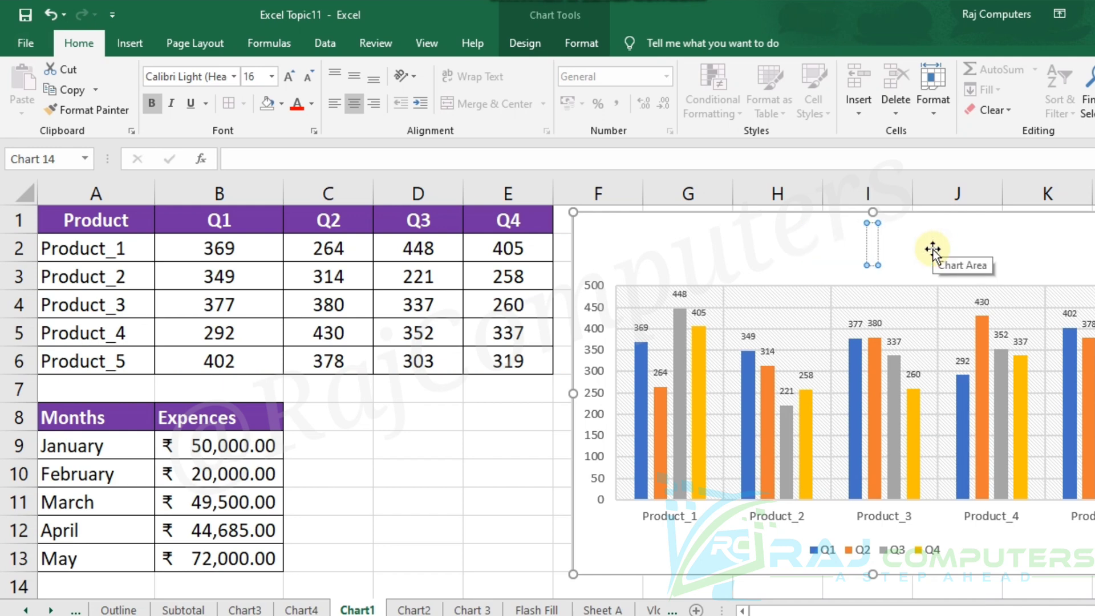
pyautogui.write('Sal')
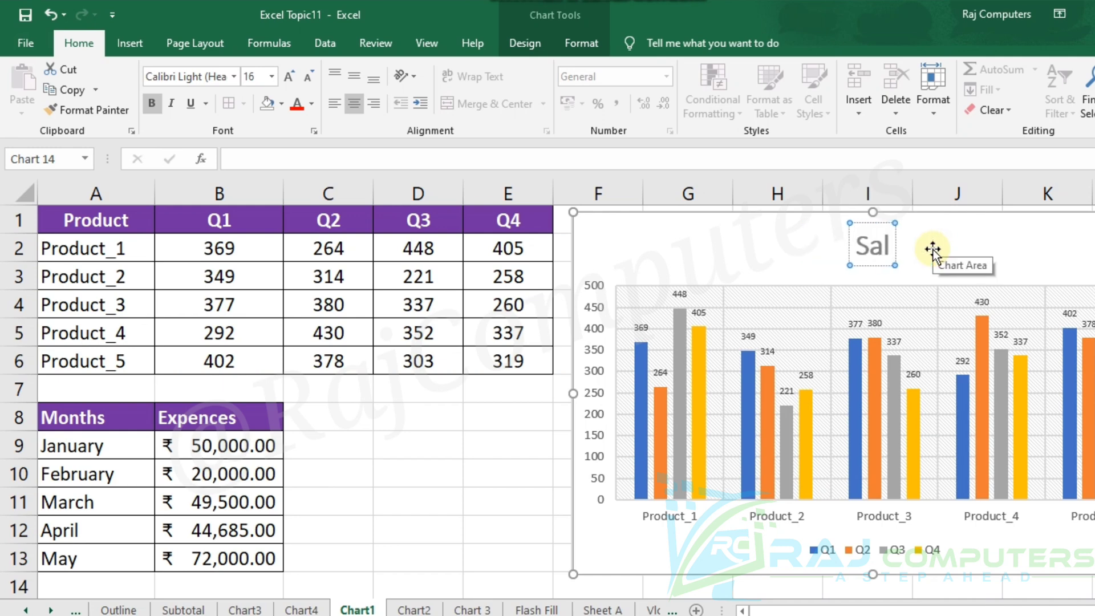
pyautogui.write('es')
pyautogui.click(1030, 246)
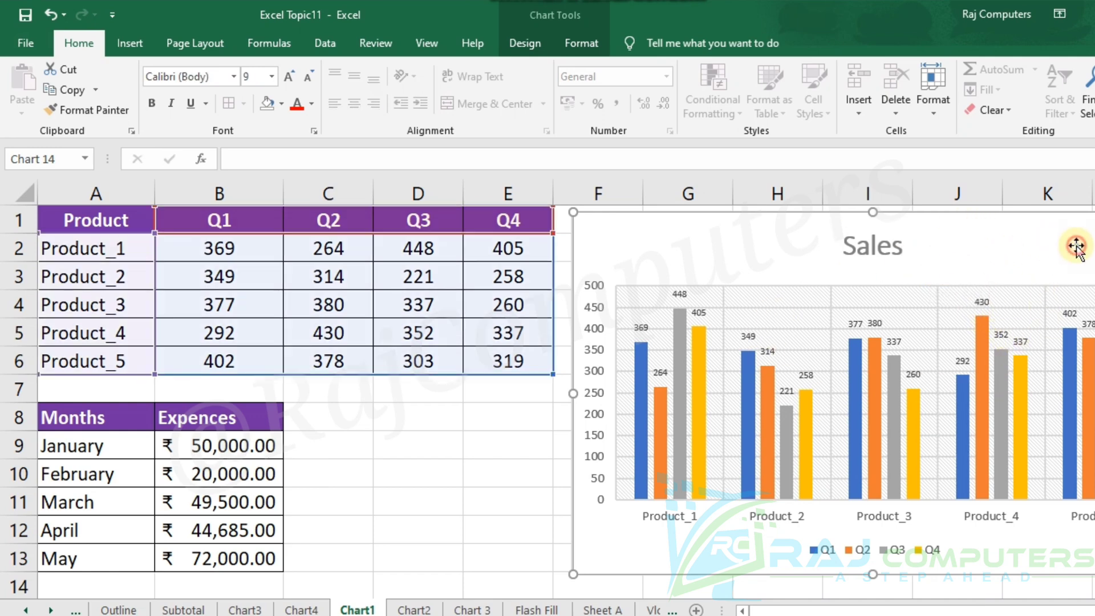
# Remove the outline around the Sales chart area and deselect the chart.
pyautogui.click(587, 46)
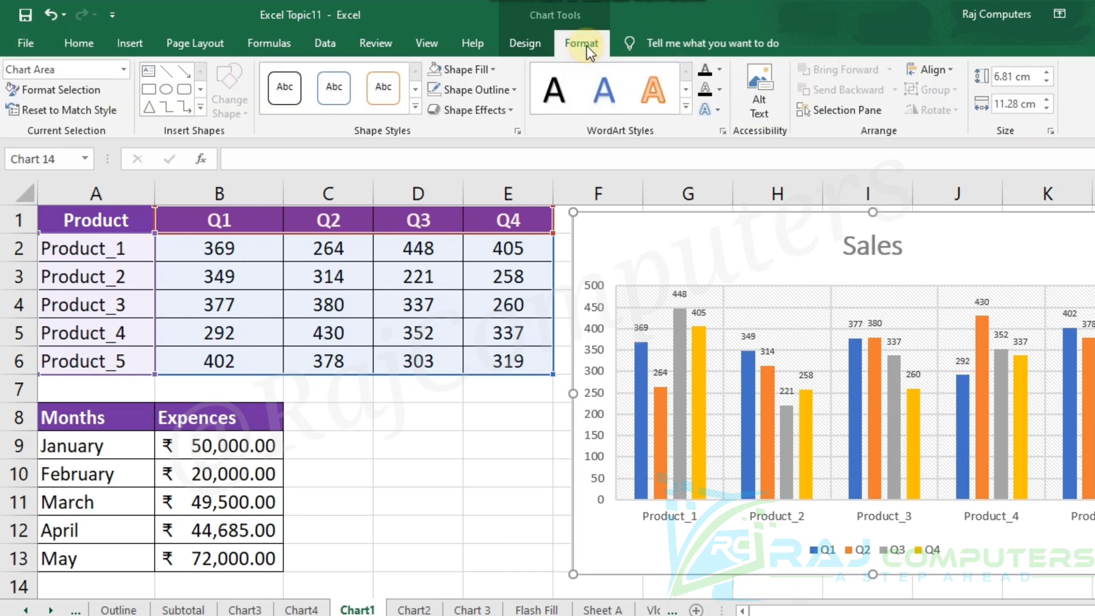
pyautogui.click(517, 90)
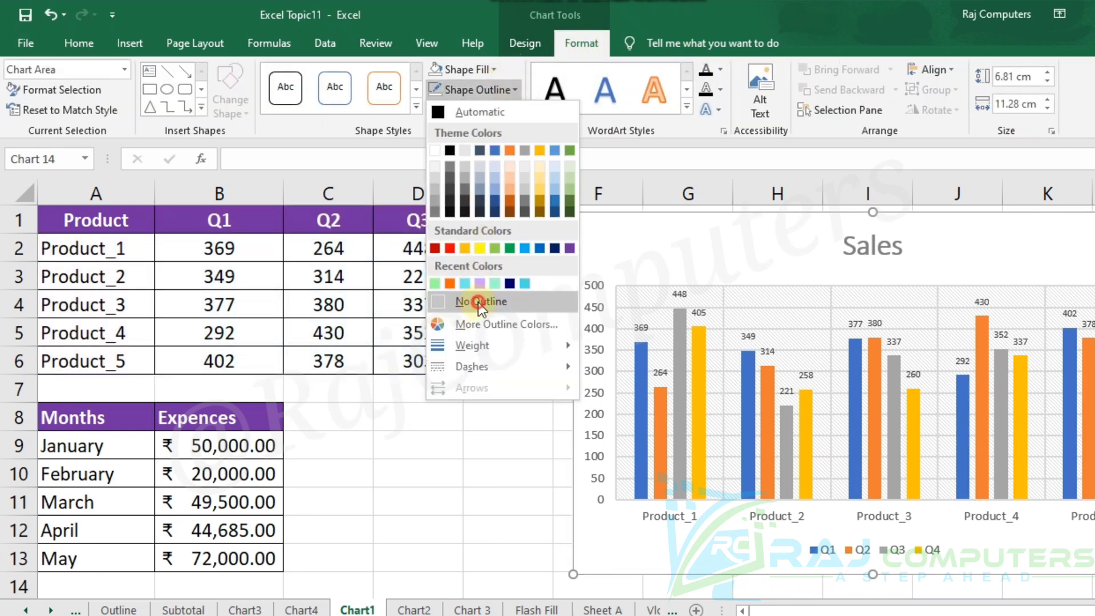
pyautogui.click(479, 302)
pyautogui.click(516, 456)
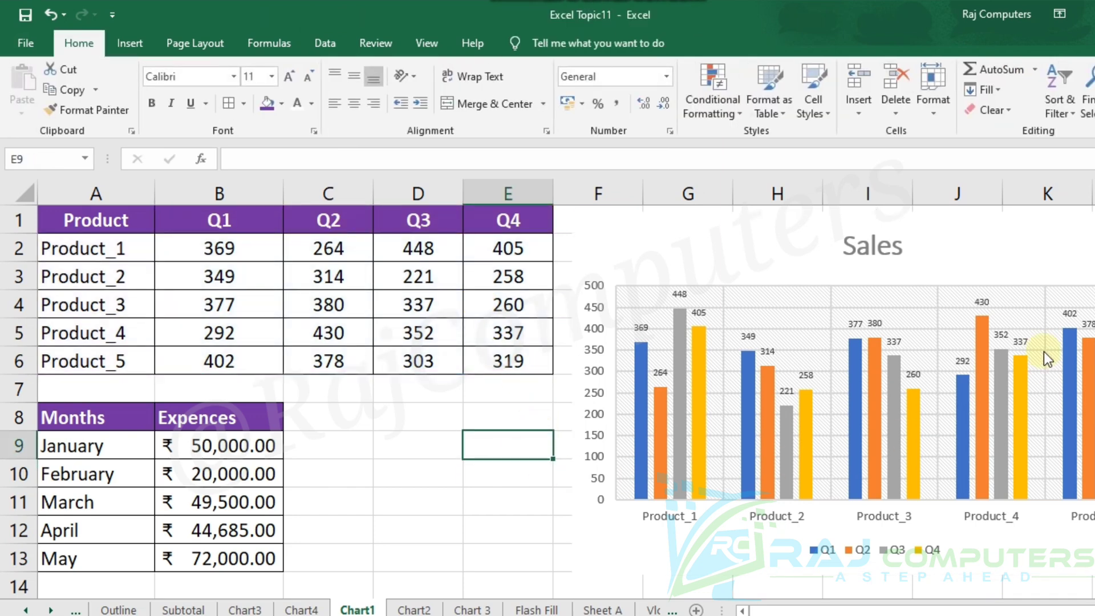
# Exclude Product_1 and Product_5 from the Sales chart's horizontal axis categories through its data source.
pyautogui.moveTo(965, 474)
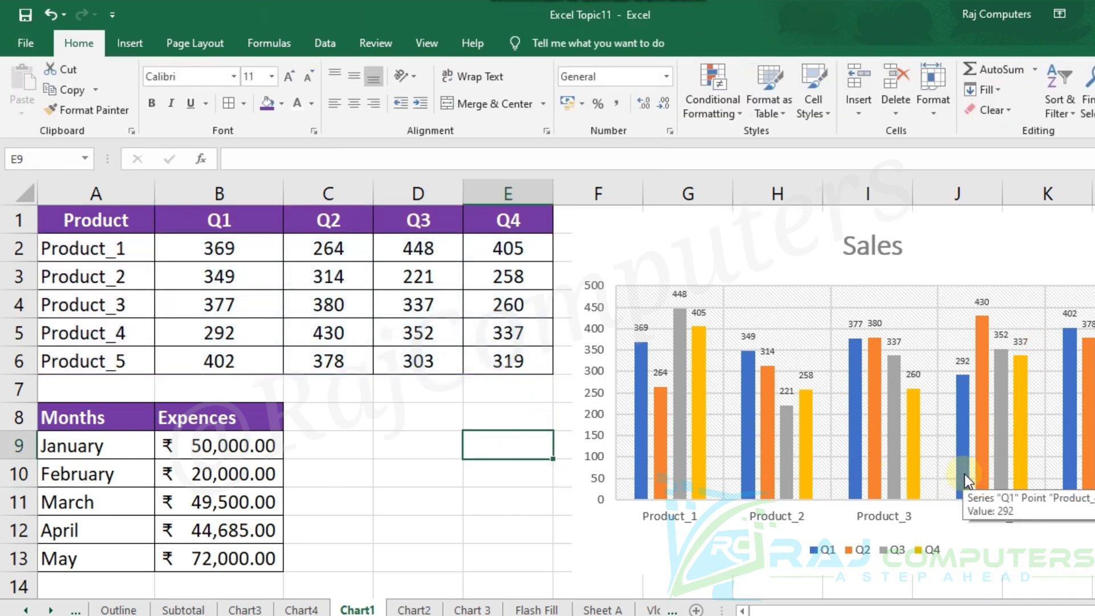
pyautogui.click(938, 280)
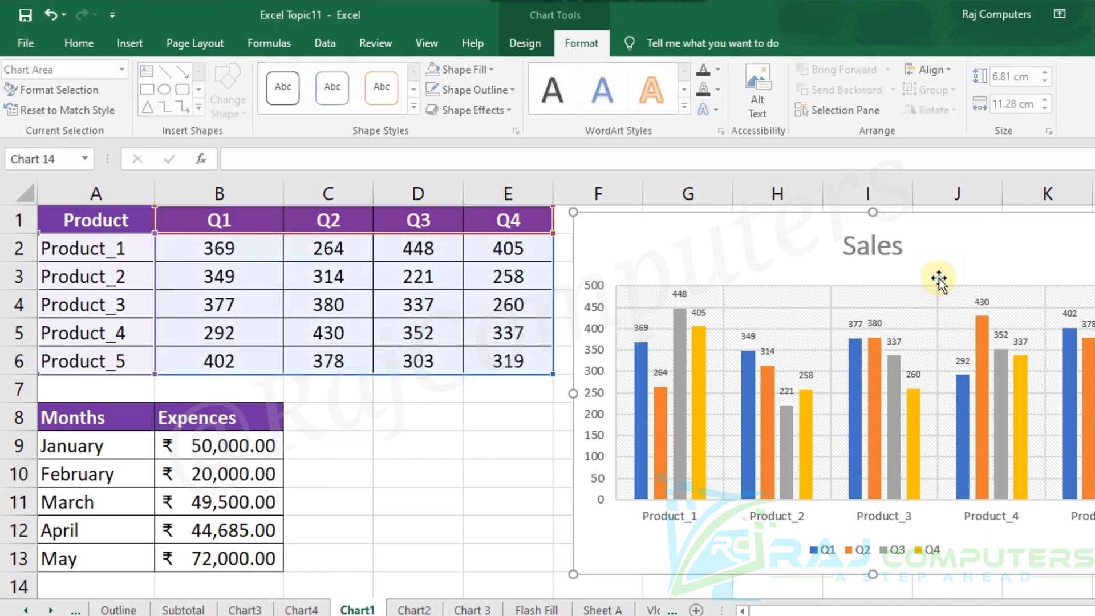
pyautogui.click(562, 43)
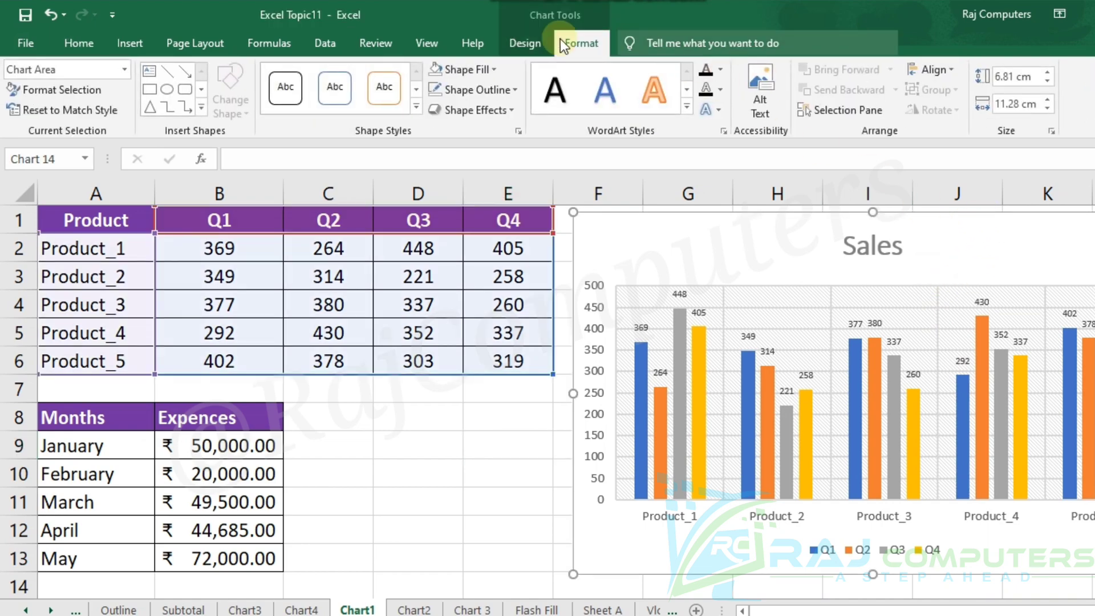
pyautogui.click(525, 43)
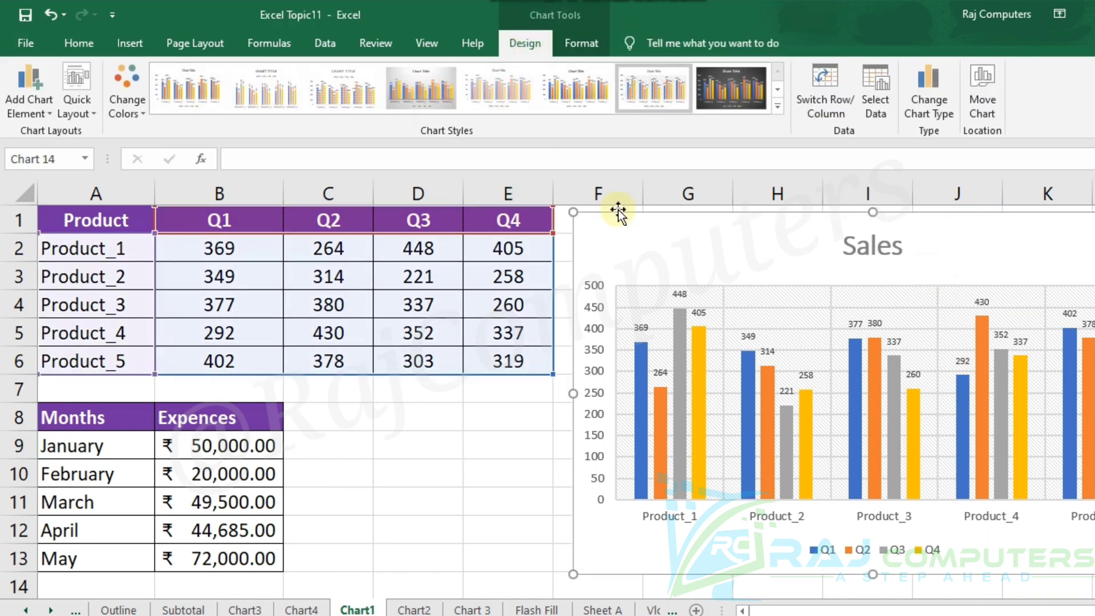
pyautogui.click(882, 108)
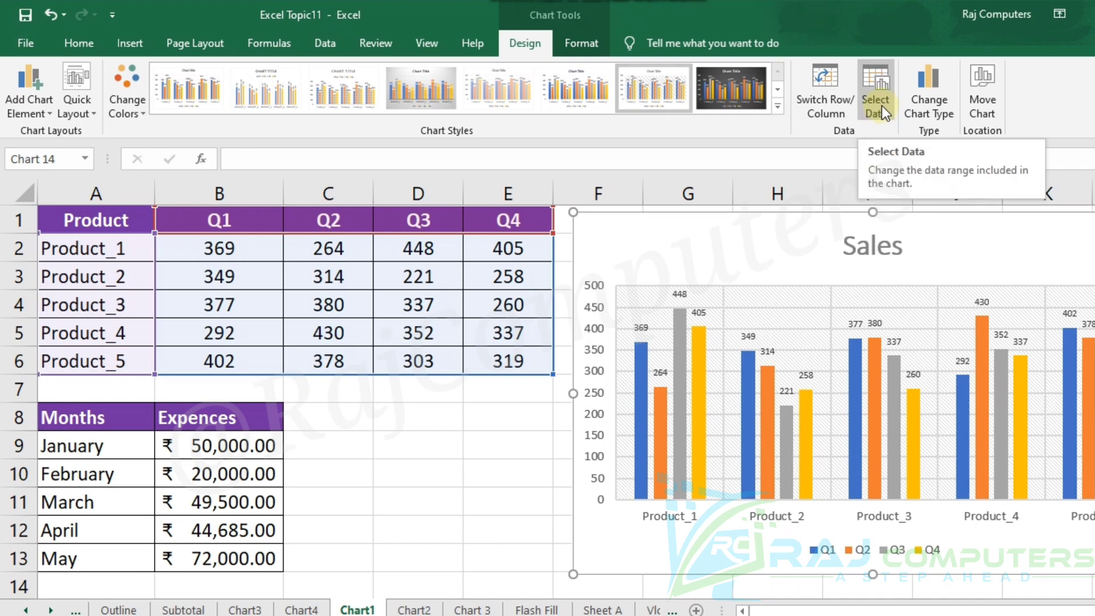
pyautogui.click(882, 105)
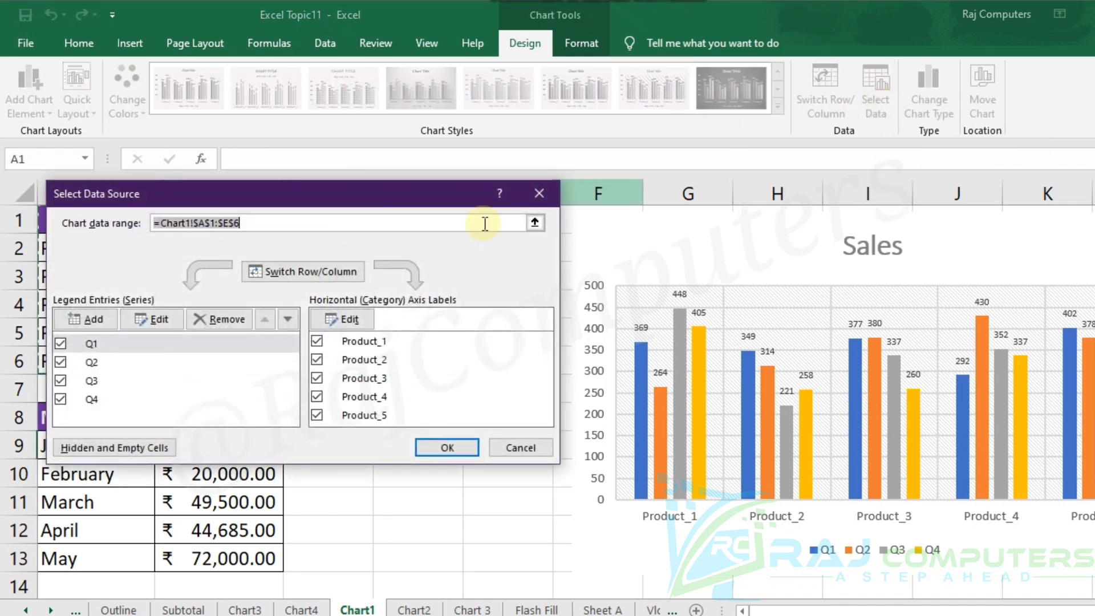
pyautogui.click(318, 341)
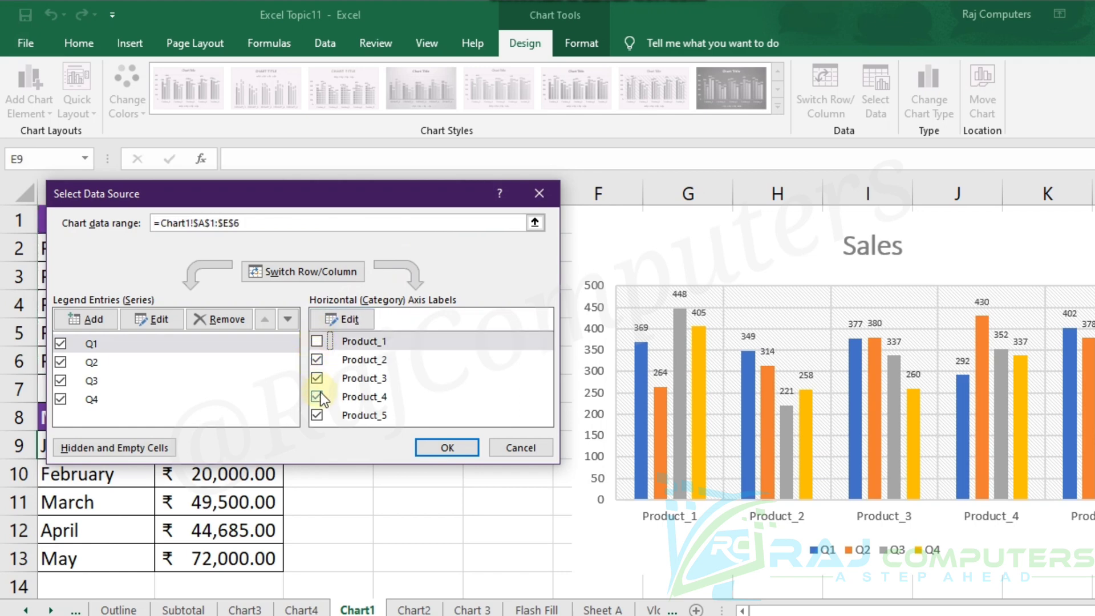
pyautogui.click(316, 416)
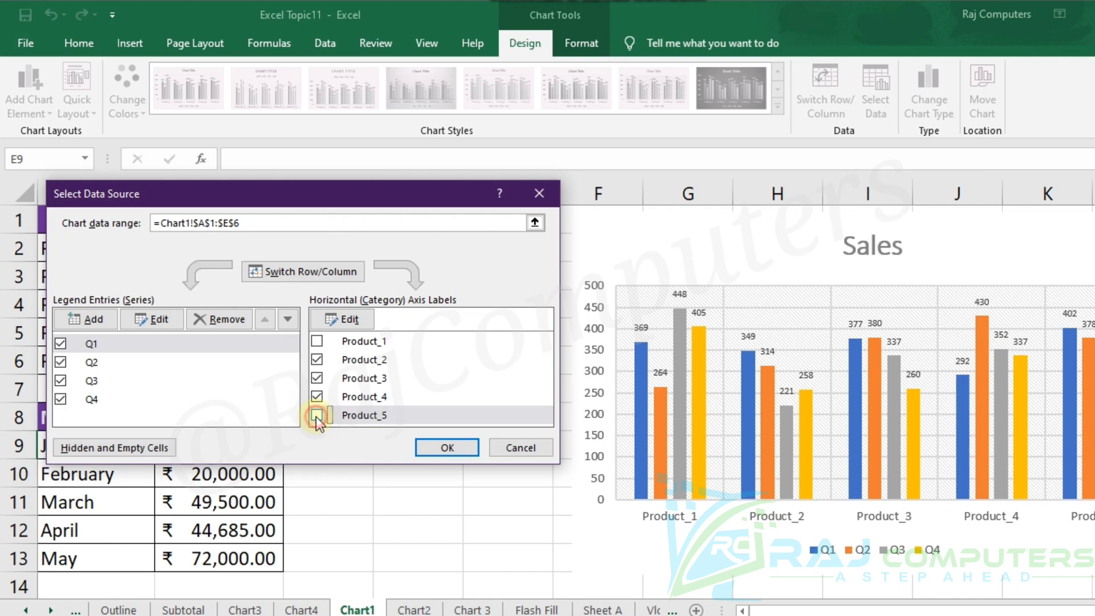
pyautogui.click(441, 449)
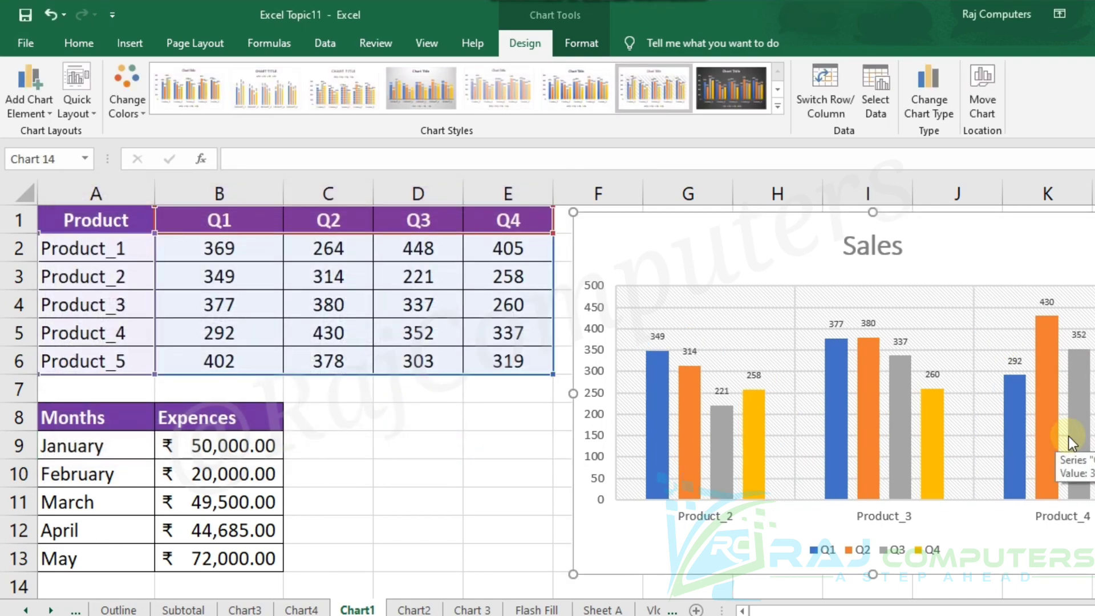
# Exclude Product_3 from the Sales chart's data source, leaving Product_2 and Product_4 as its categories.
pyautogui.click(876, 91)
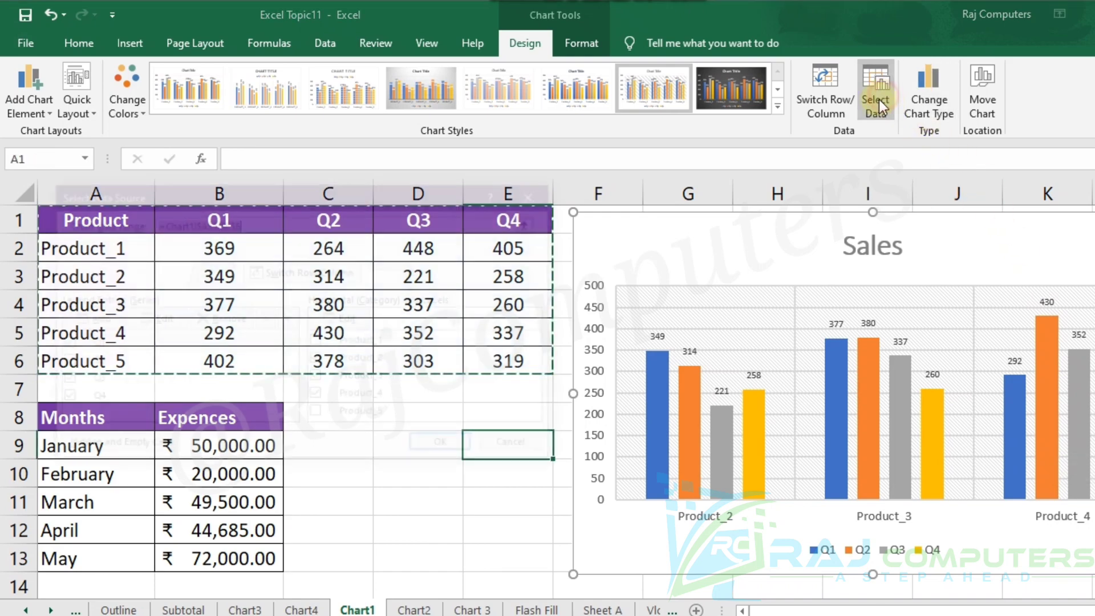
pyautogui.click(317, 378)
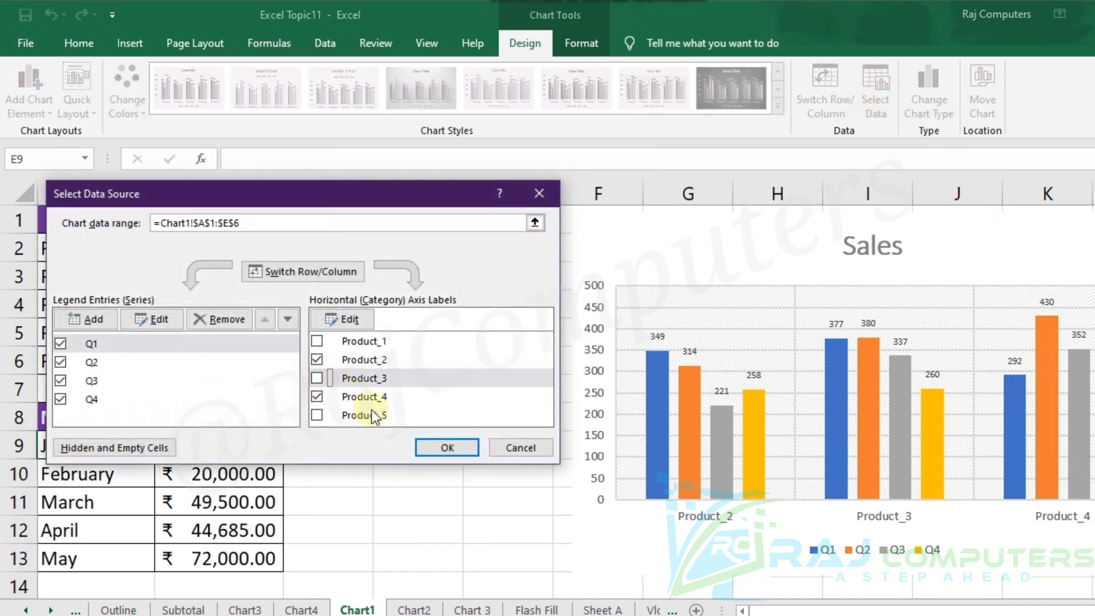
pyautogui.click(447, 448)
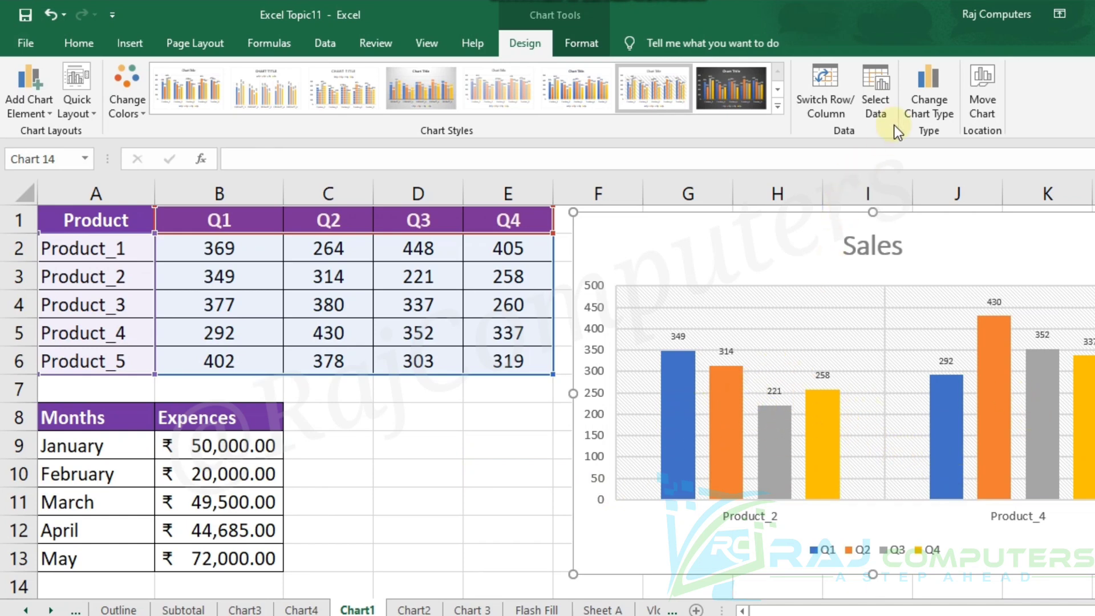
# Exclude the Q1, Q2 and Q3 series from the Sales chart's data source, leaving only Q4.
pyautogui.click(882, 90)
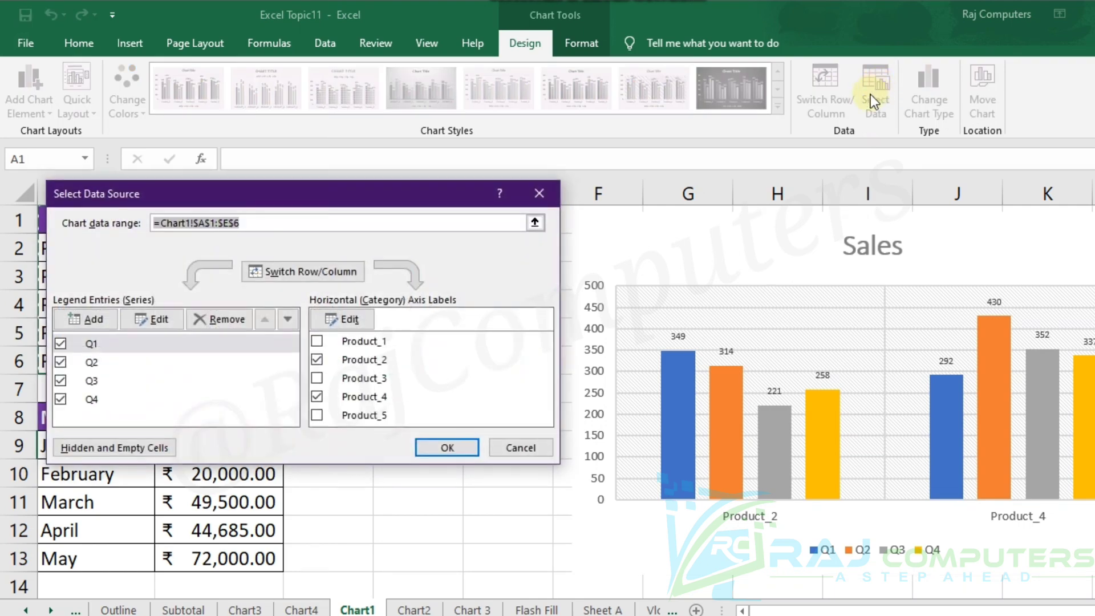
pyautogui.click(60, 343)
pyautogui.click(60, 361)
pyautogui.click(61, 380)
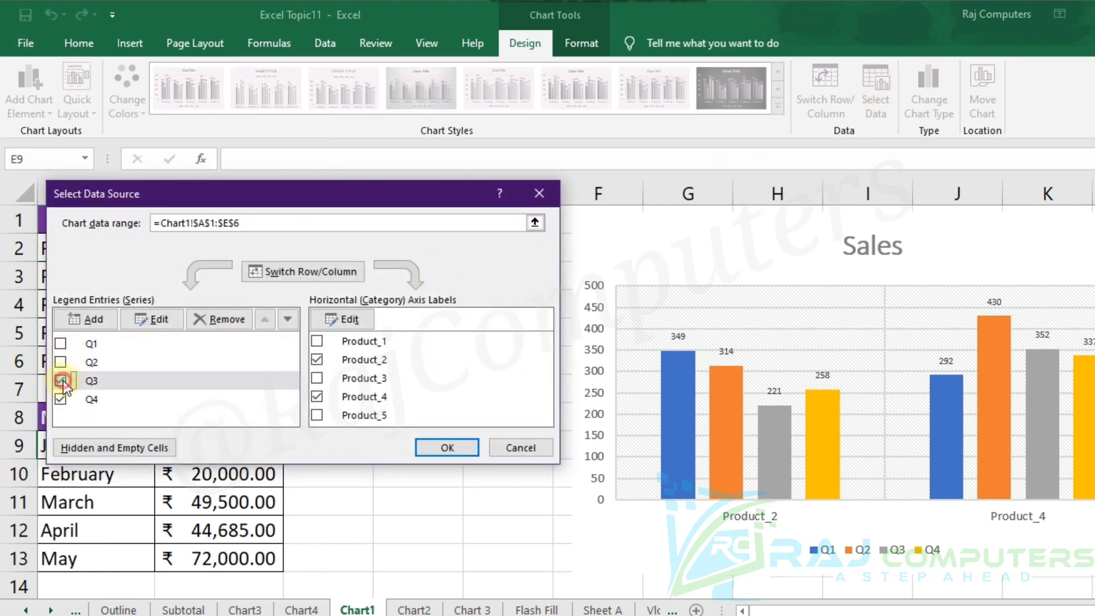
pyautogui.click(451, 448)
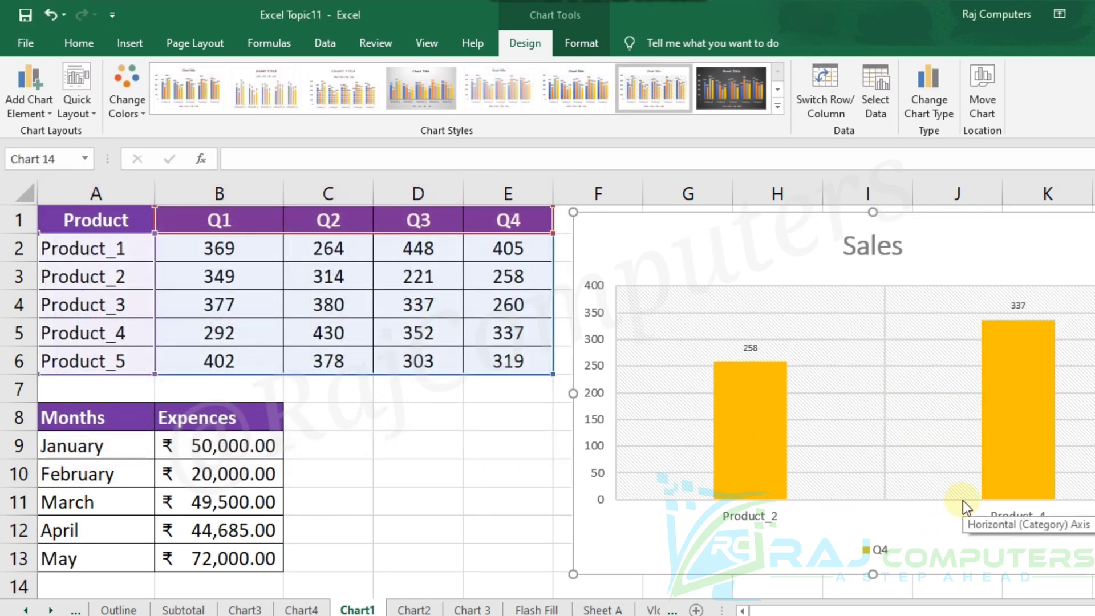
# Include the Q2 series in the Sales chart again and look over the available chart types without applying one.
pyautogui.click(886, 87)
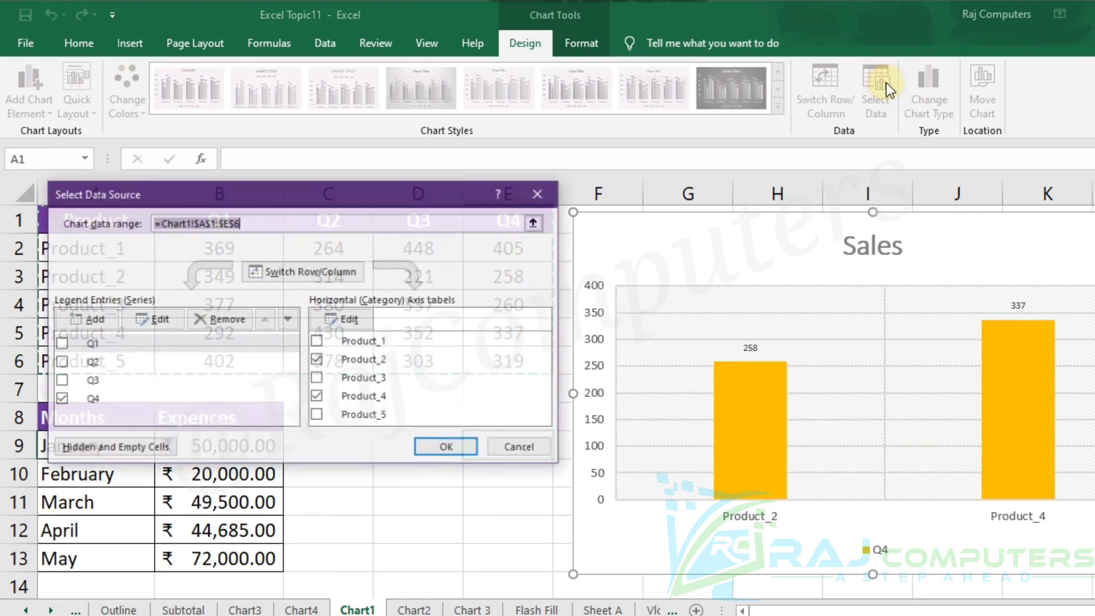
pyautogui.click(61, 362)
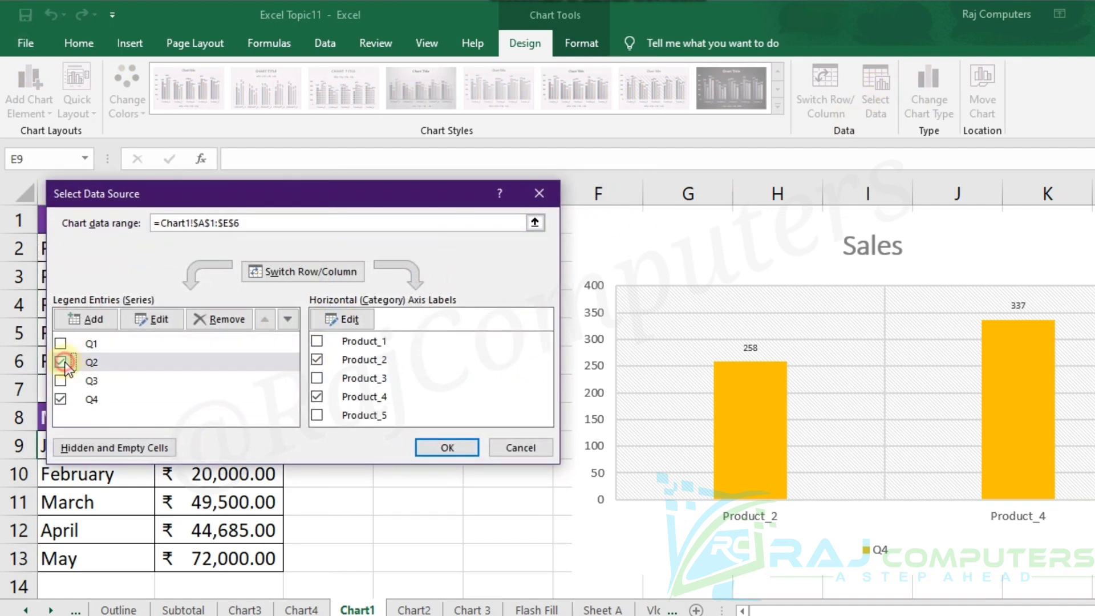
pyautogui.click(430, 451)
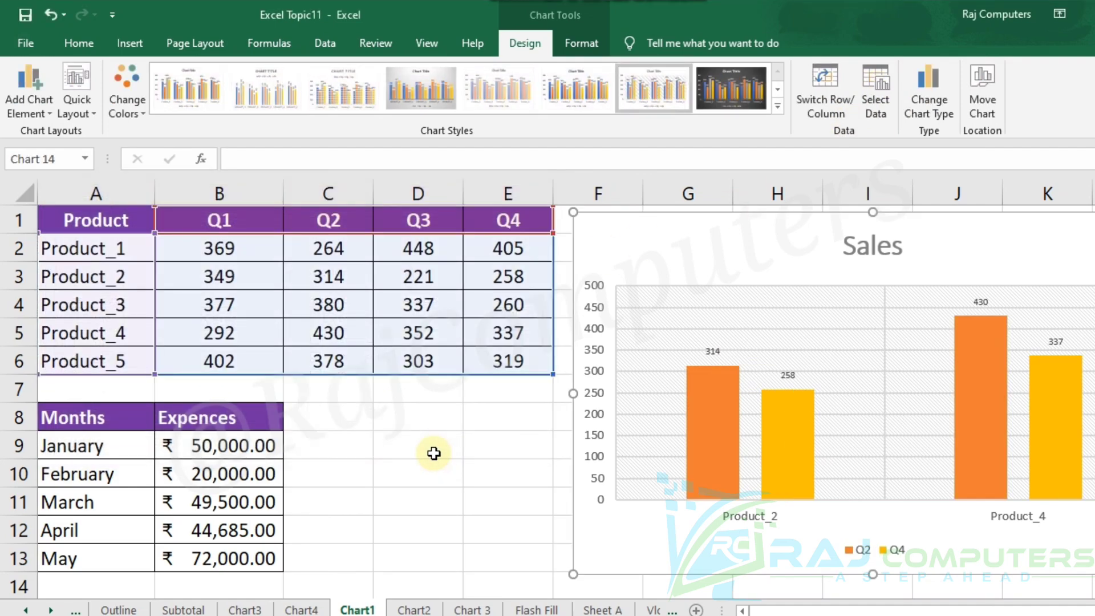
pyautogui.click(914, 114)
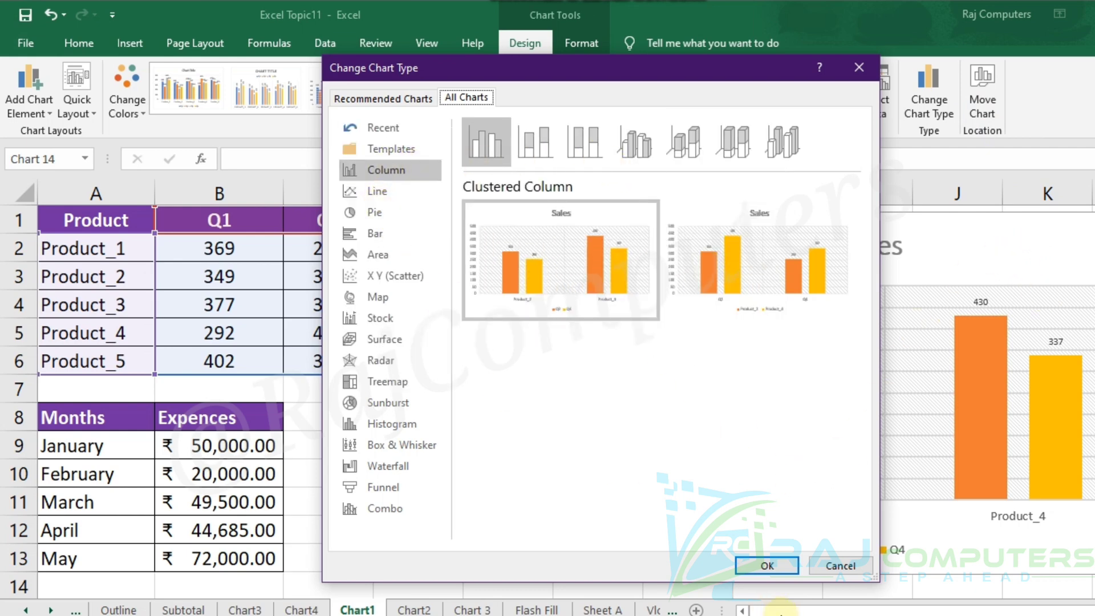
pyautogui.click(826, 566)
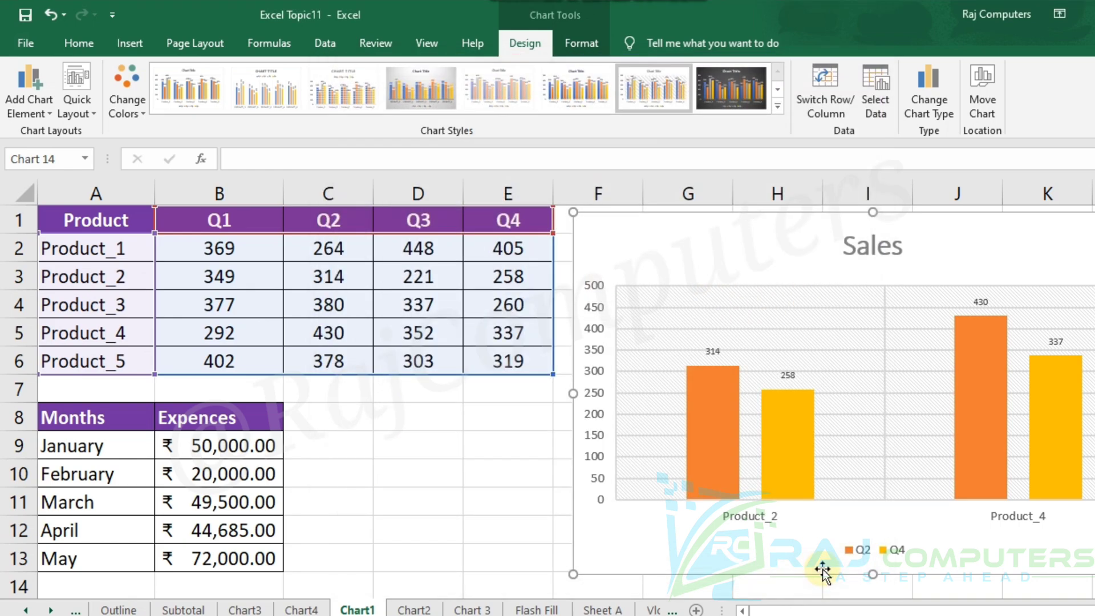
# Restore Product_1, Product_3, Product_5 and the Q1 and Q3 series in the Sales chart's data source and deselect the chart.
pyautogui.click(876, 97)
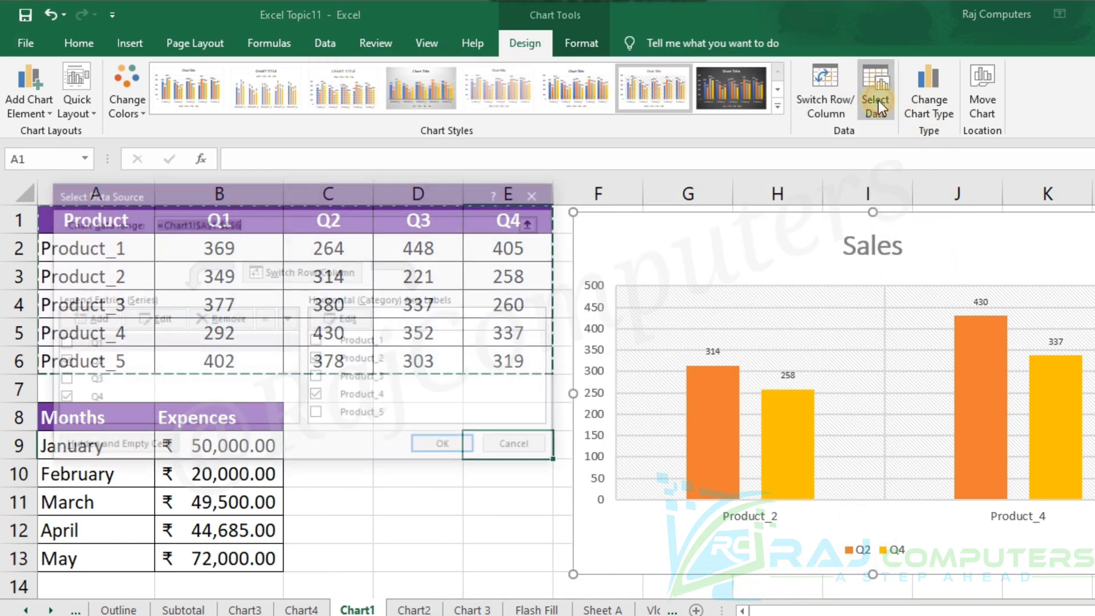
pyautogui.click(317, 341)
pyautogui.click(318, 378)
pyautogui.click(318, 414)
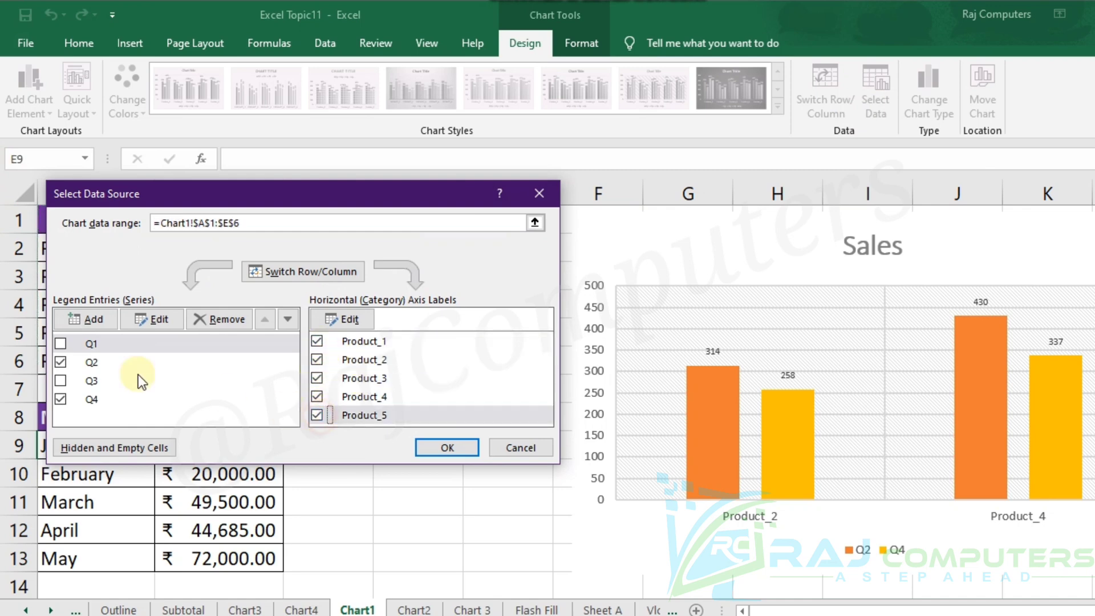
pyautogui.click(59, 344)
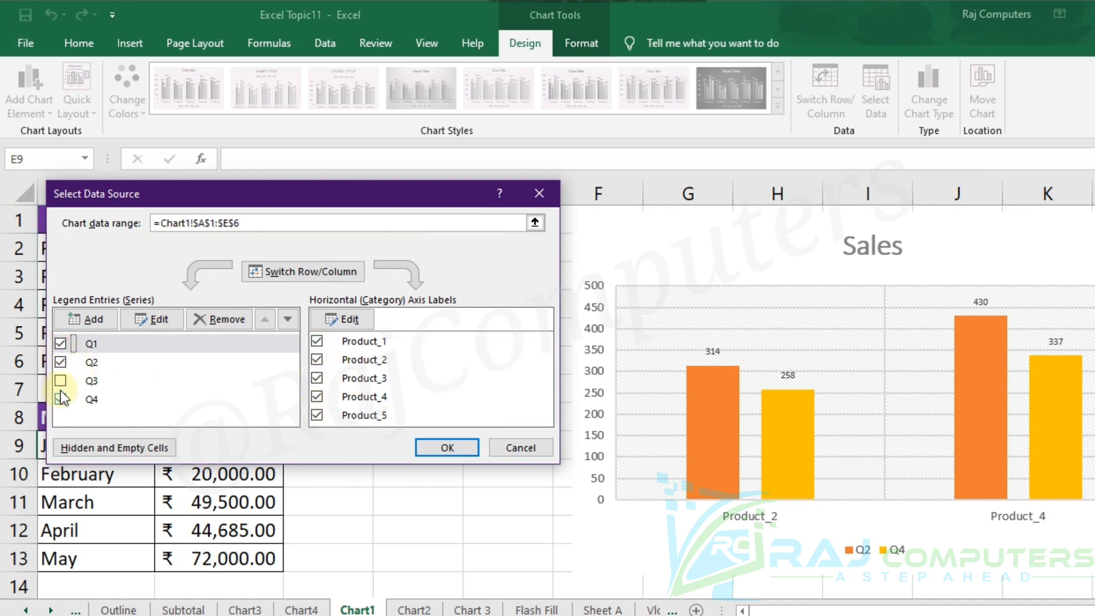
pyautogui.click(61, 382)
pyautogui.click(435, 448)
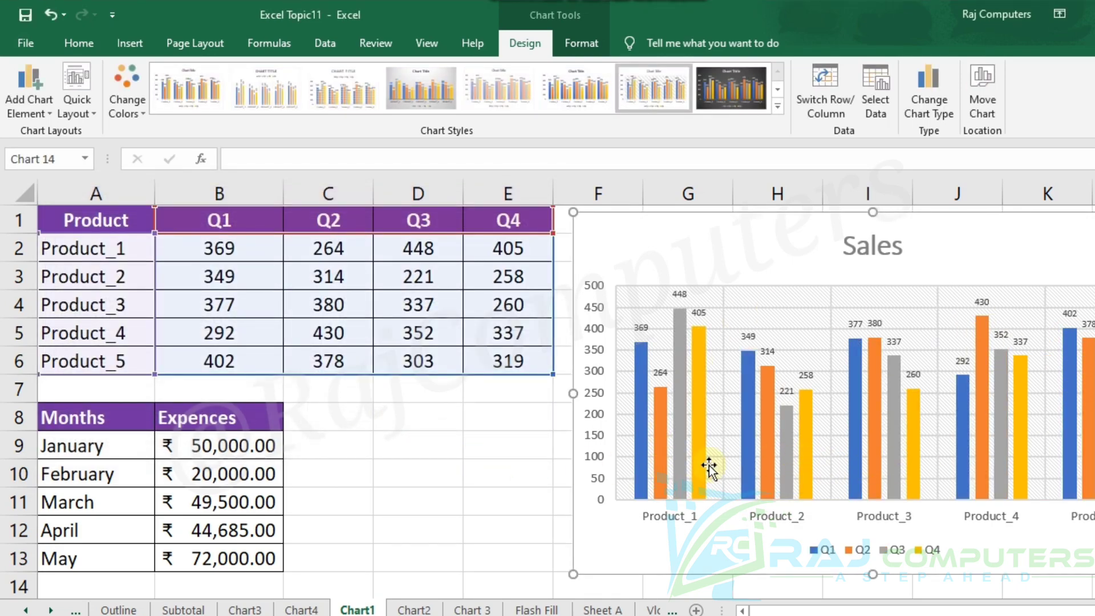
pyautogui.click(419, 416)
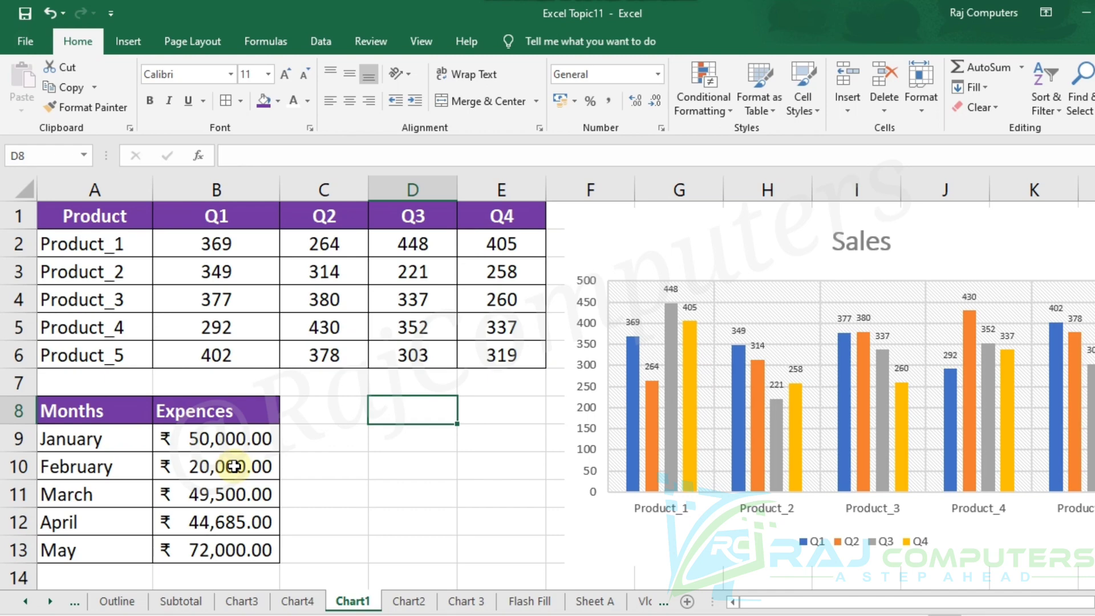
# View the finished Expences pie chart on the Chart 3 sheet and return to the Chart1 sheet.
pyautogui.click(475, 603)
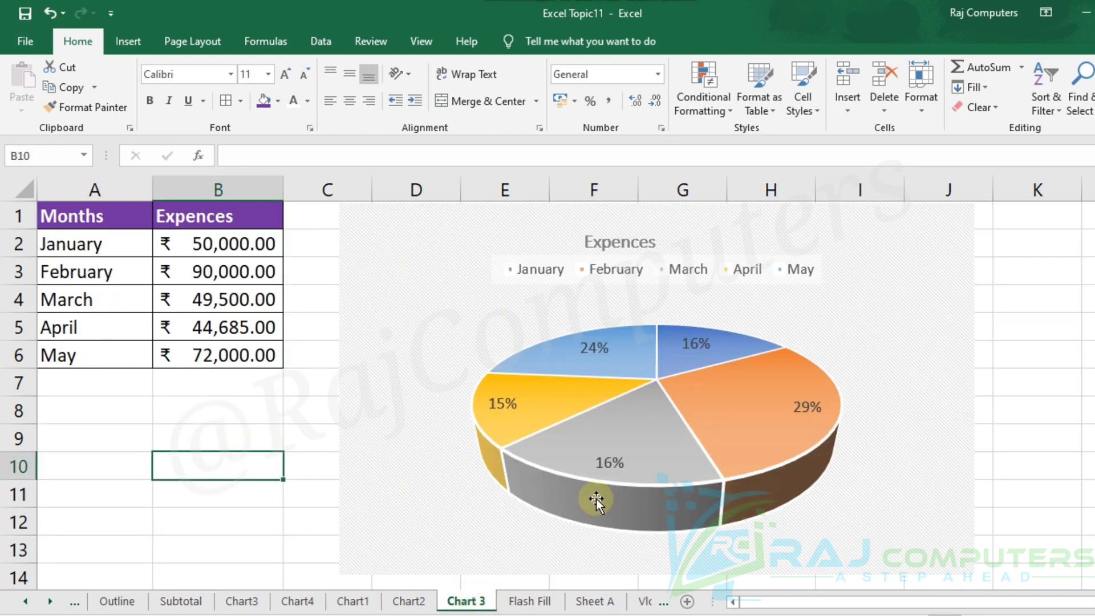
pyautogui.moveTo(597, 499)
pyautogui.click(353, 602)
# Chart the Months and Expences range A8:B13, discarding a default column chart in favour of a 3-D pie chart.
pyautogui.moveTo(49, 410); pyautogui.dragTo(230, 542)
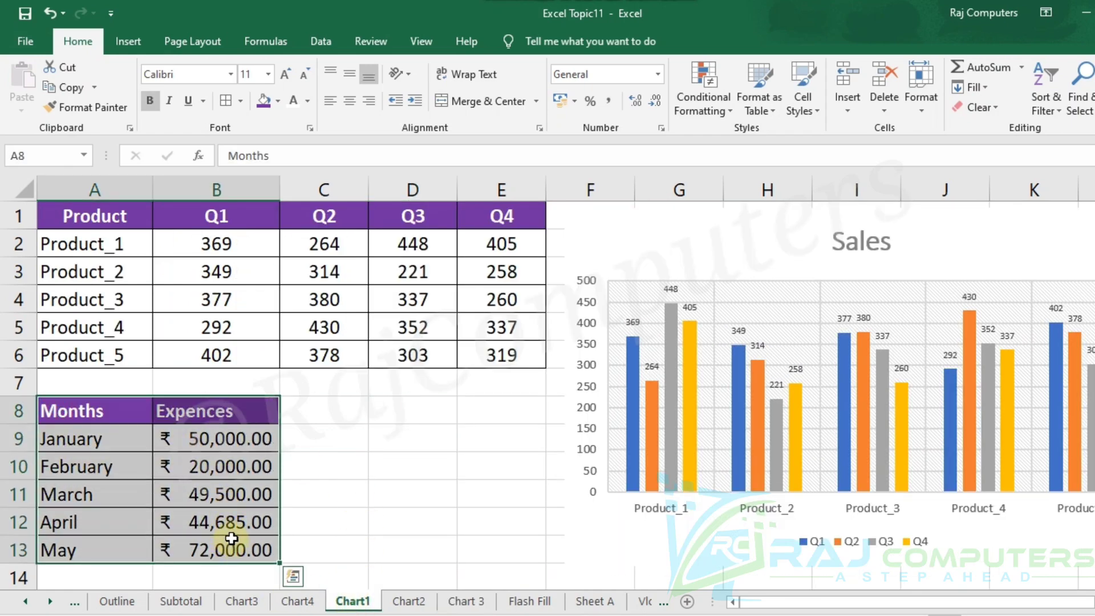
pyautogui.hotkey('alt', 'F1')
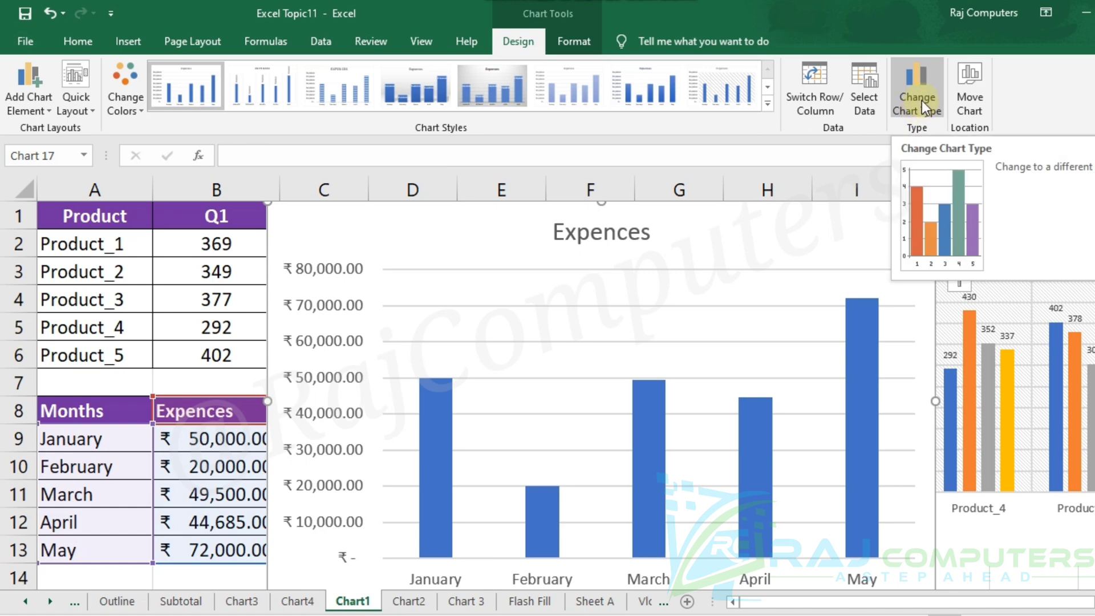
pyautogui.press('Delete')
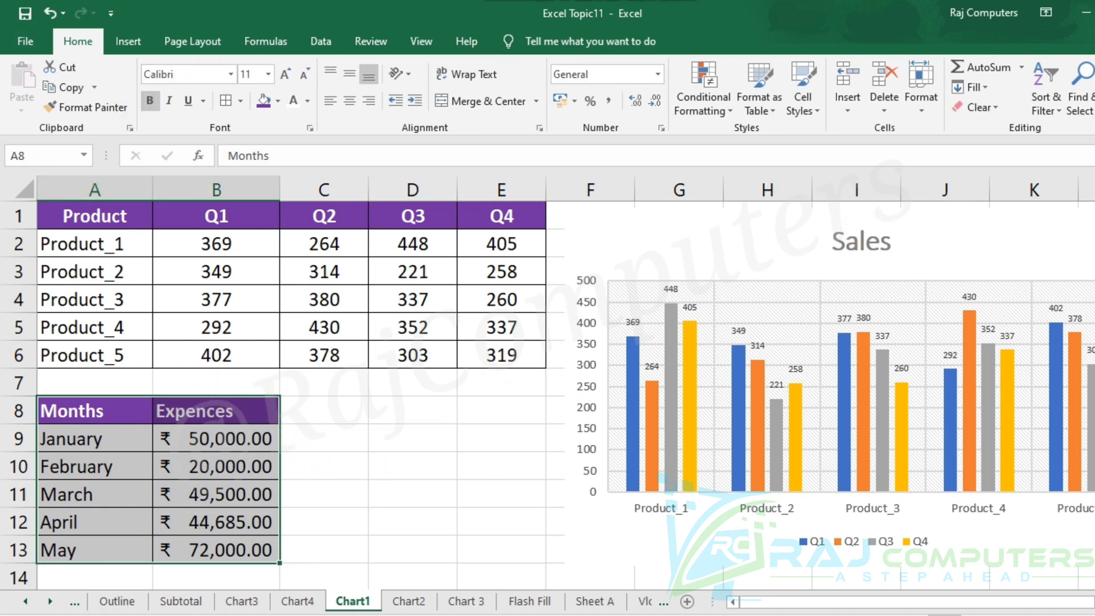
pyautogui.click(132, 41)
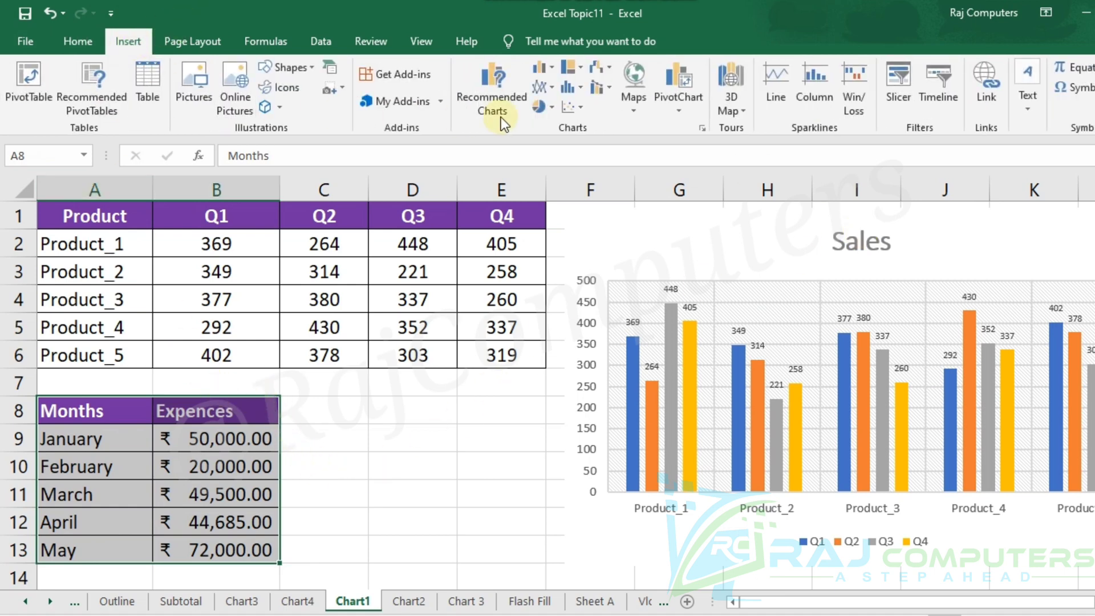
pyautogui.click(552, 108)
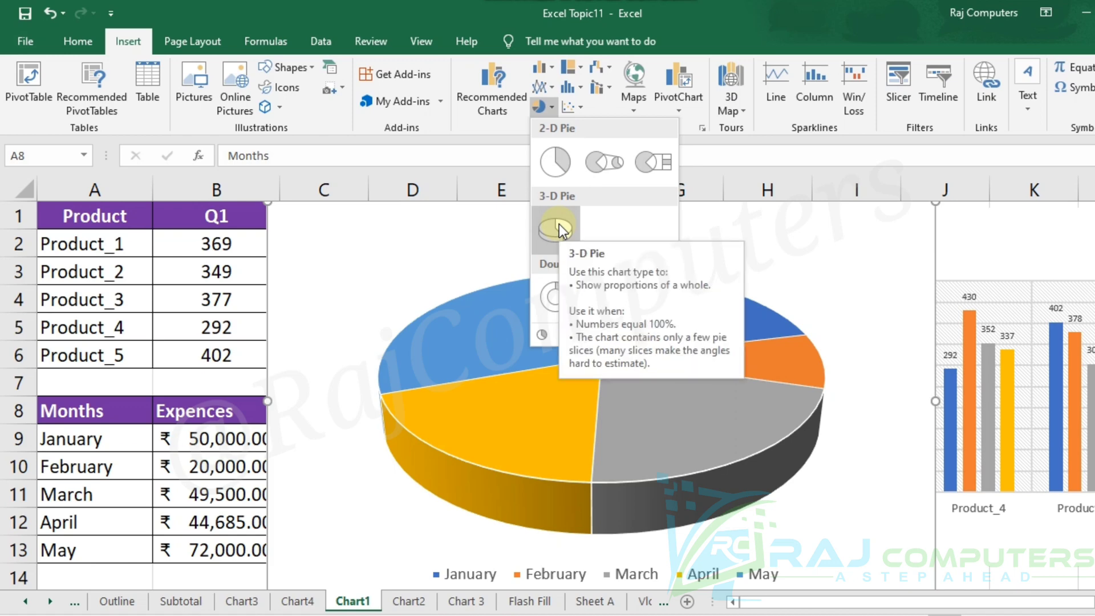
pyautogui.click(559, 228)
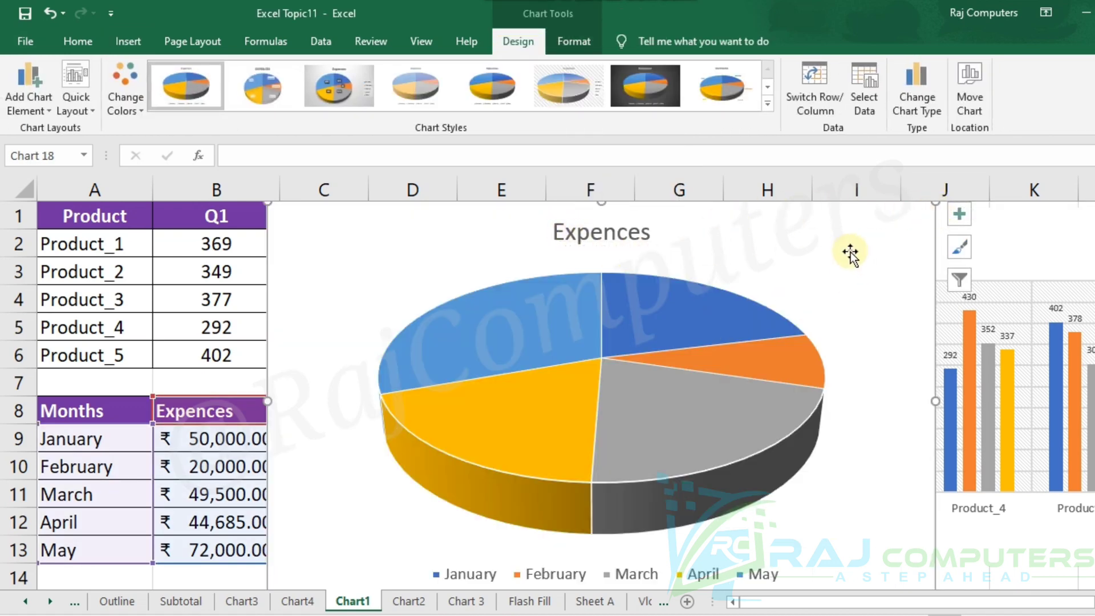
# Check the Chart 3 example and apply the sixth chart style, with hatched background and gradient slices, to the new Expences pie chart.
pyautogui.click(466, 601)
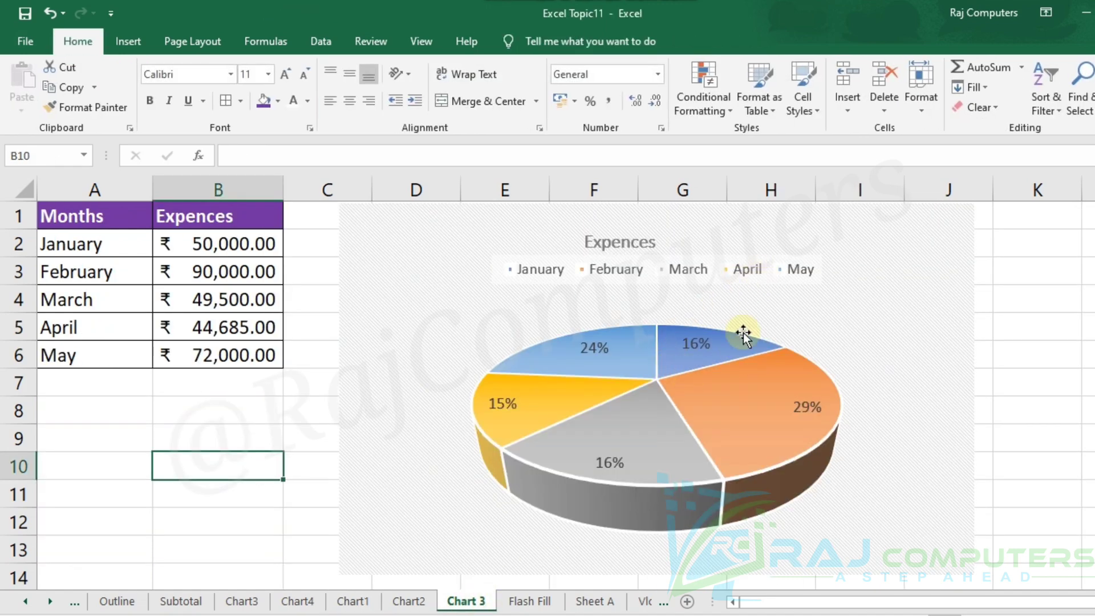
pyautogui.click(353, 601)
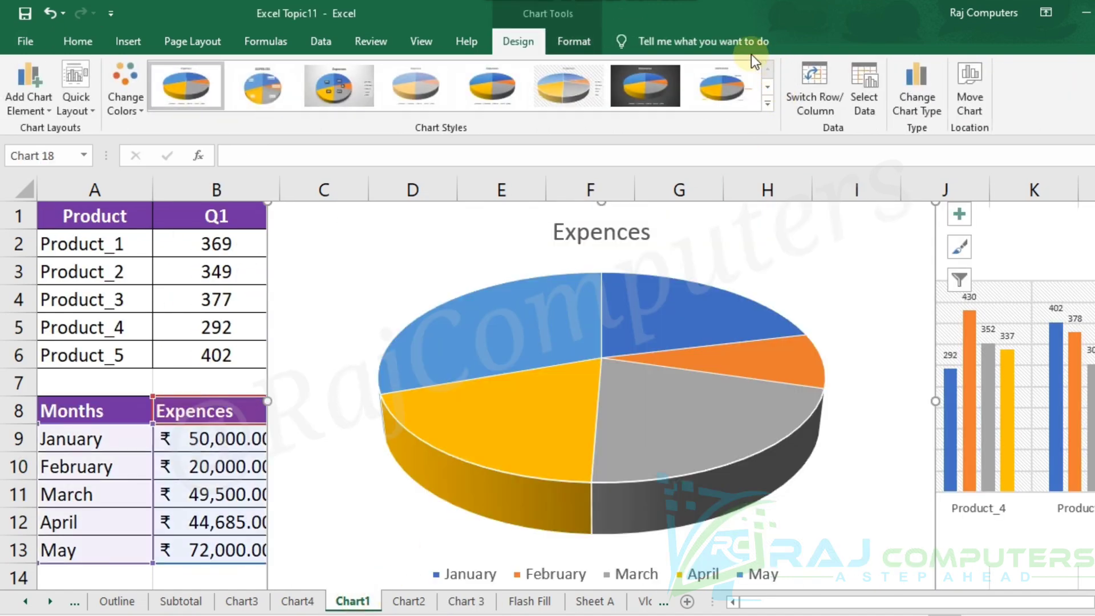
pyautogui.click(768, 103)
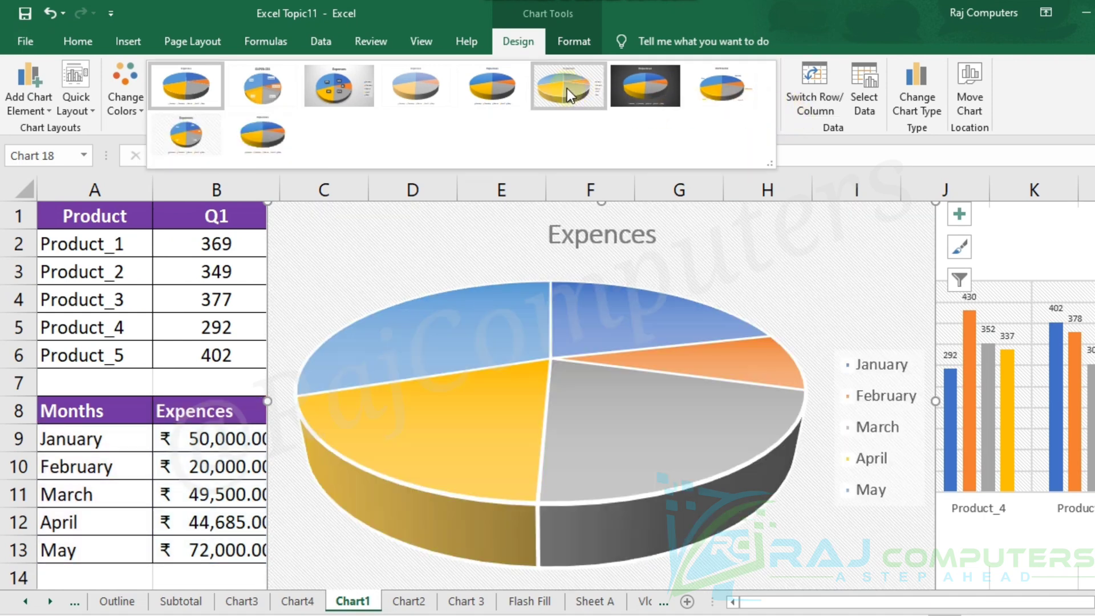
pyautogui.click(566, 88)
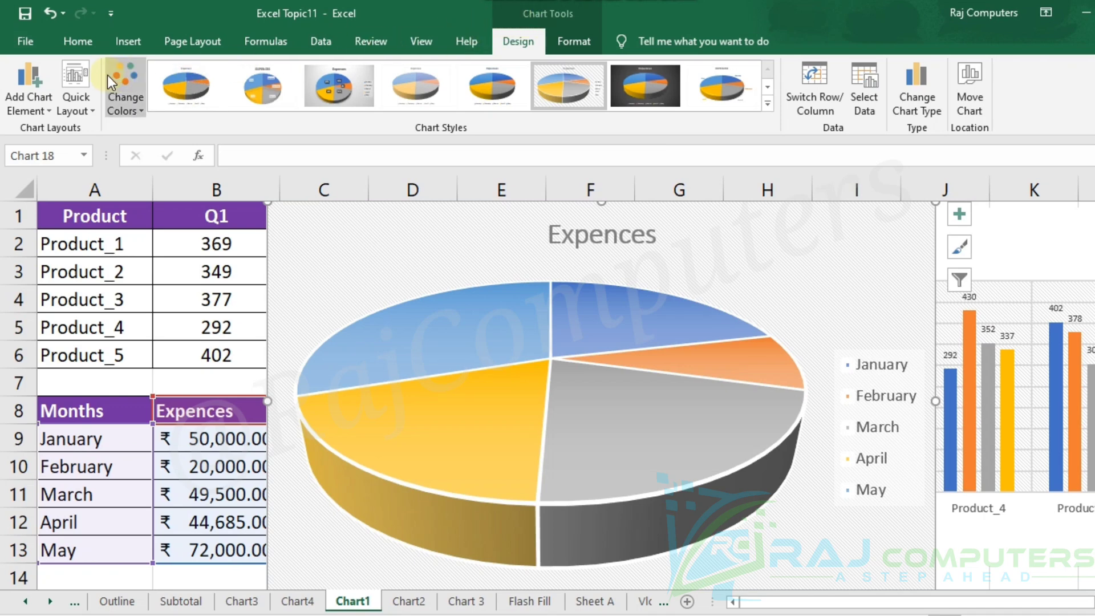
# Apply the quick layout with an upper legend and percentage labels to the Expences pie and shrink it to fit beside the Months table.
pyautogui.click(81, 108)
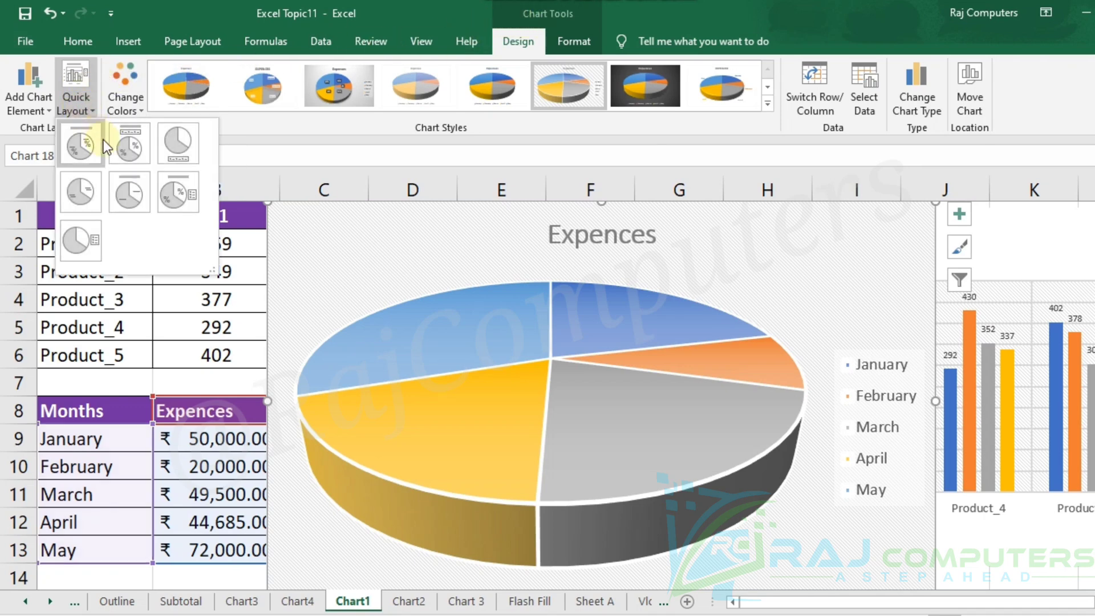
pyautogui.click(137, 152)
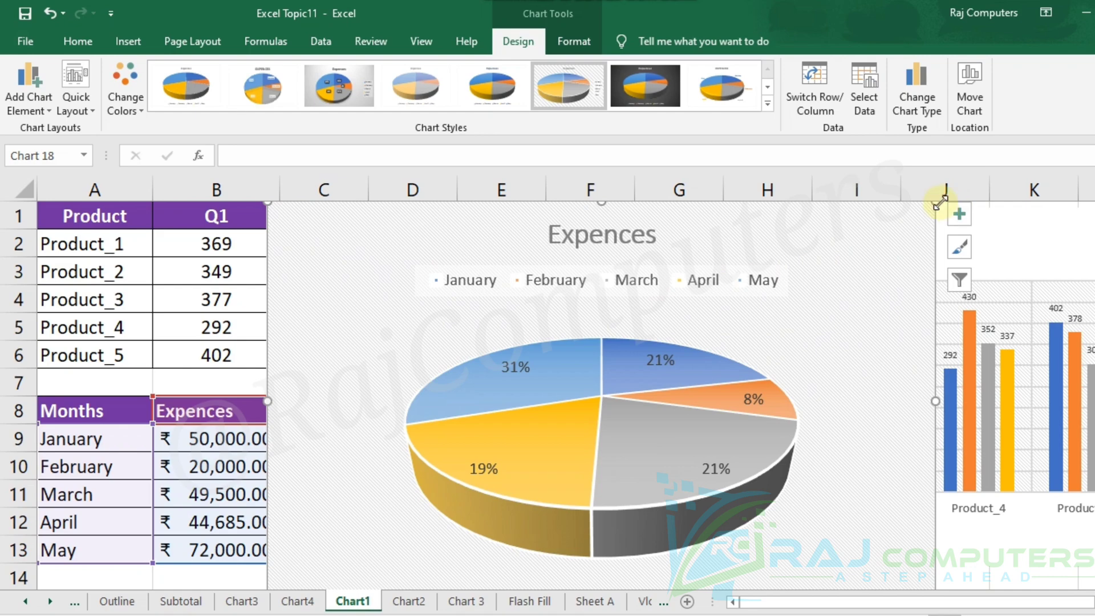
pyautogui.moveTo(939, 202); pyautogui.dragTo(589, 373)
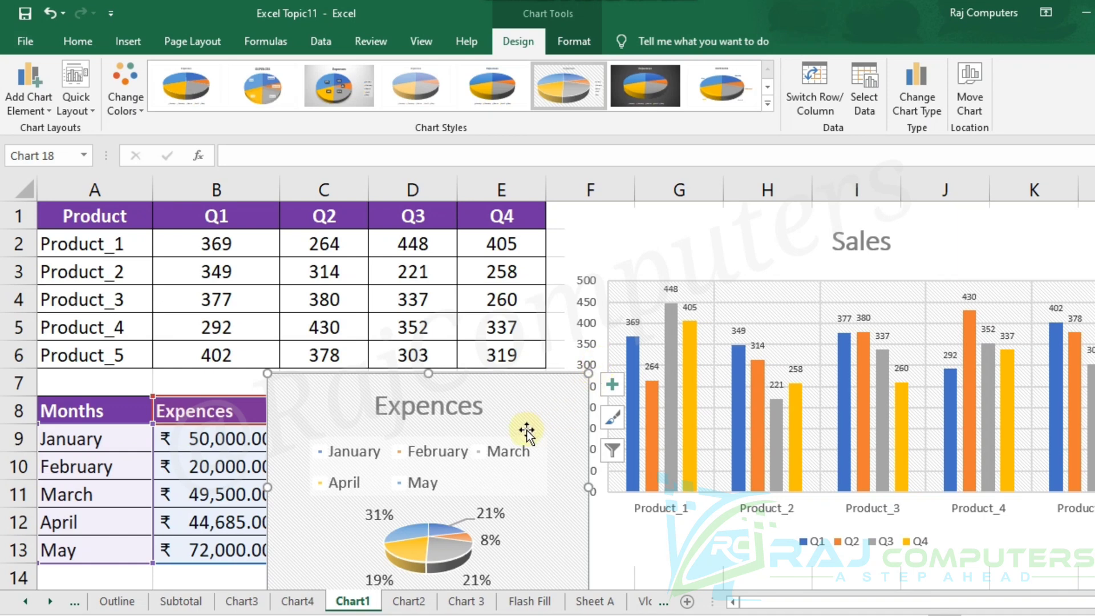
pyautogui.moveTo(588, 373); pyautogui.dragTo(533, 394)
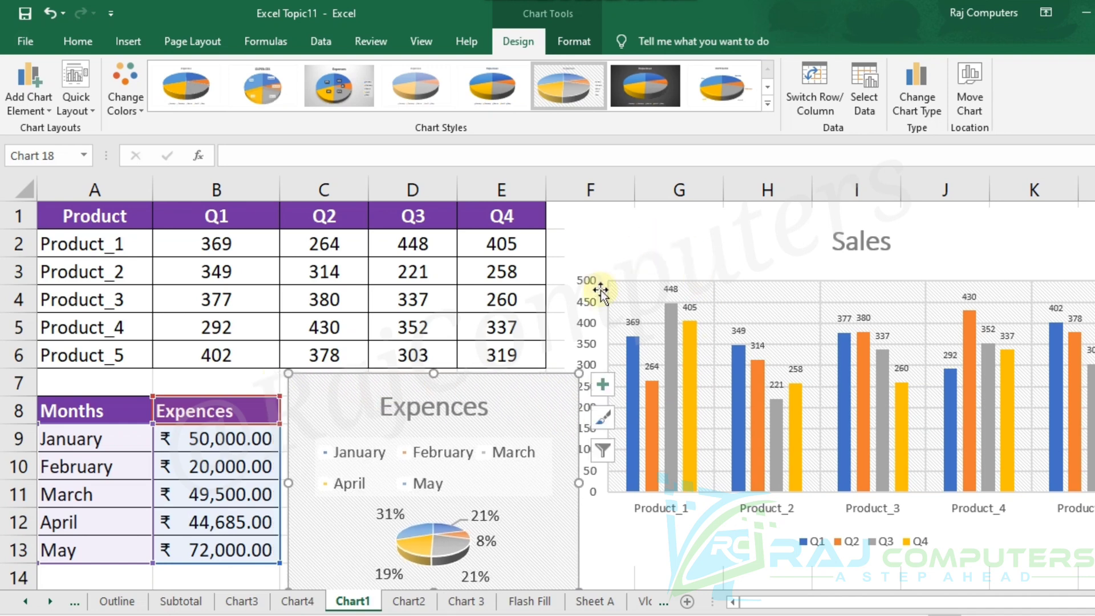
pyautogui.click(663, 218)
pyautogui.click(529, 384)
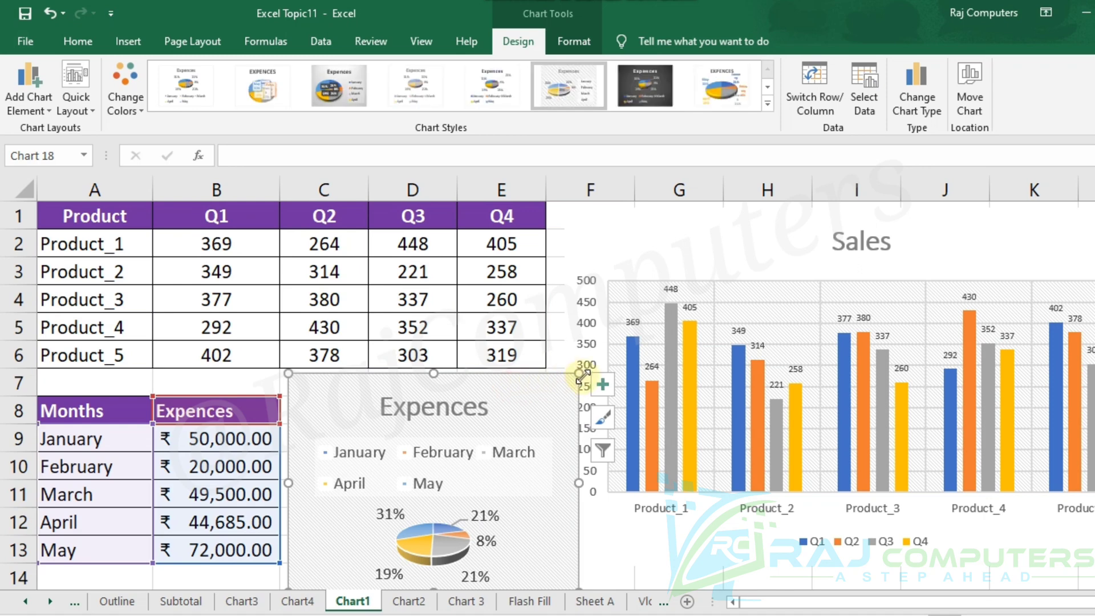
pyautogui.moveTo(578, 376); pyautogui.dragTo(518, 394)
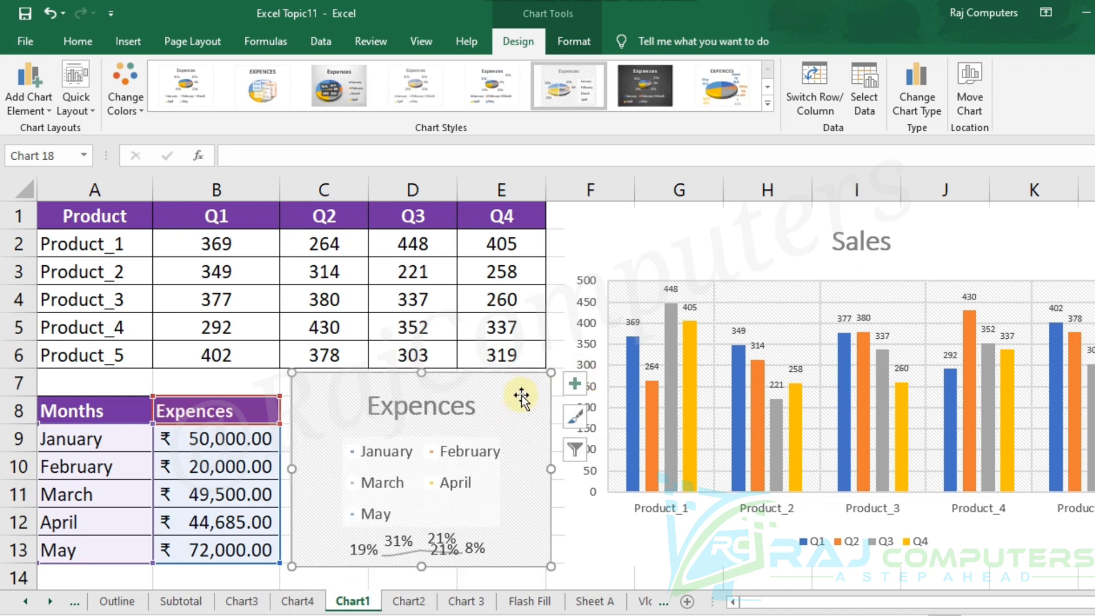
# Set the Expences pie legend's font size to 5 and stretch the chart downward to about 3.95 cm tall.
pyautogui.click(484, 456)
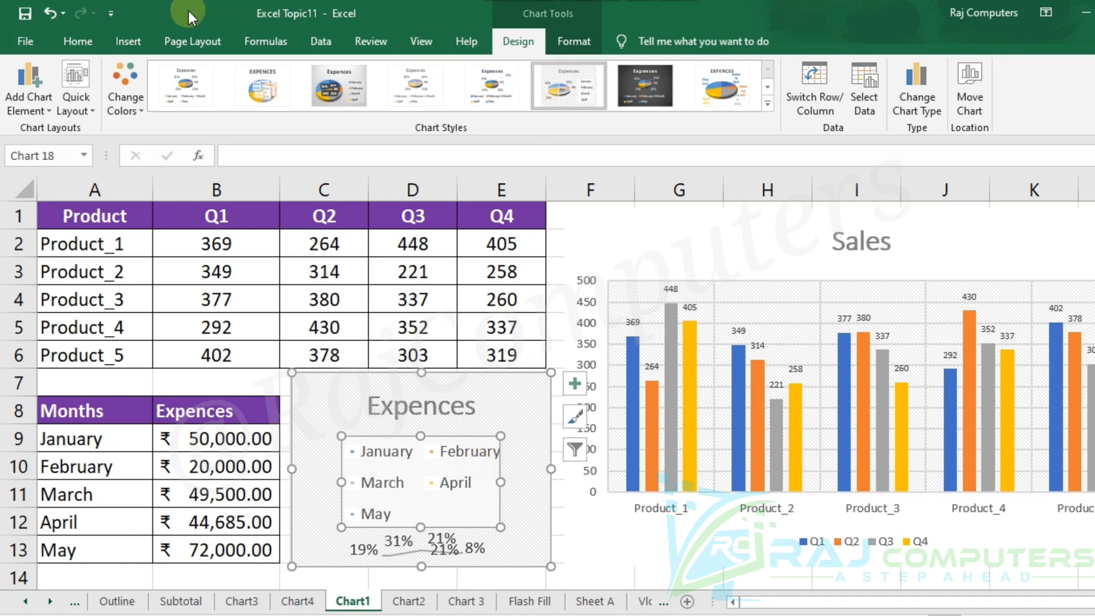
pyautogui.click(78, 41)
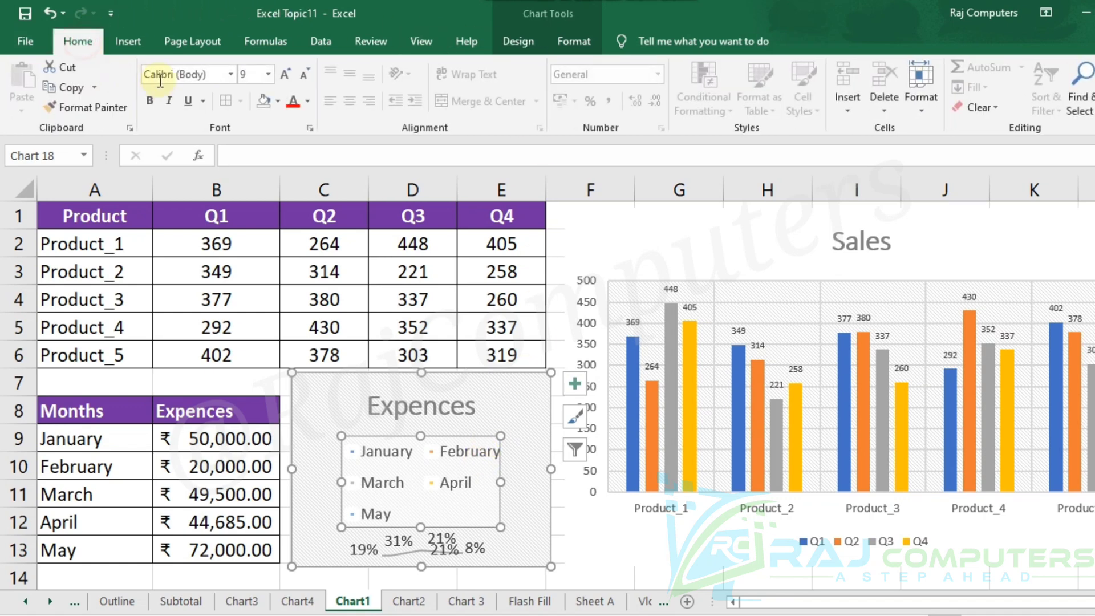
pyautogui.click(306, 75)
pyautogui.click(307, 76)
pyautogui.click(307, 76)
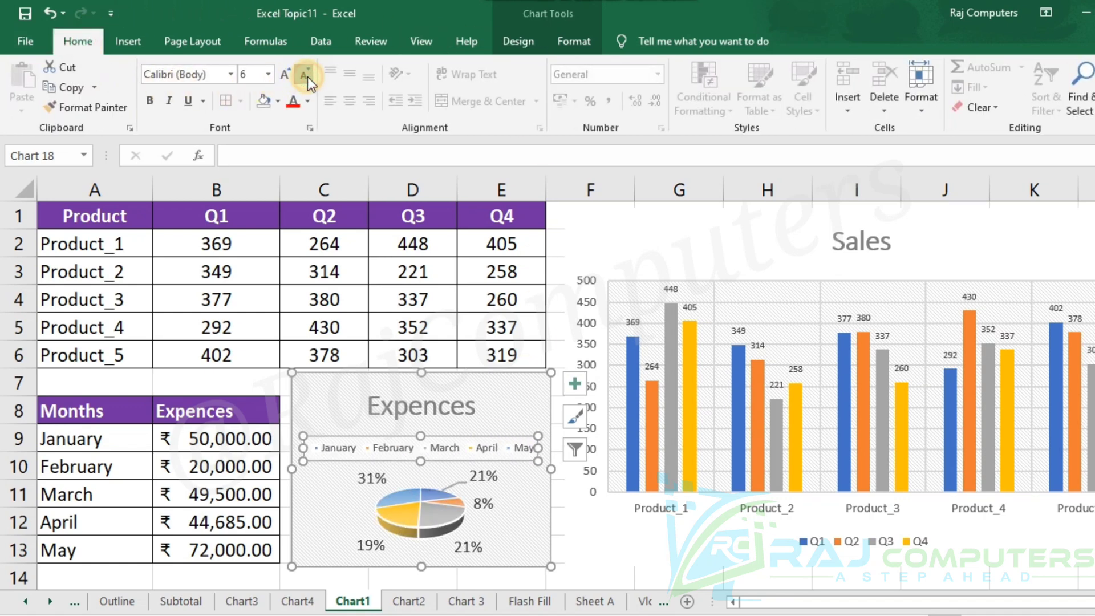
pyautogui.click(307, 77)
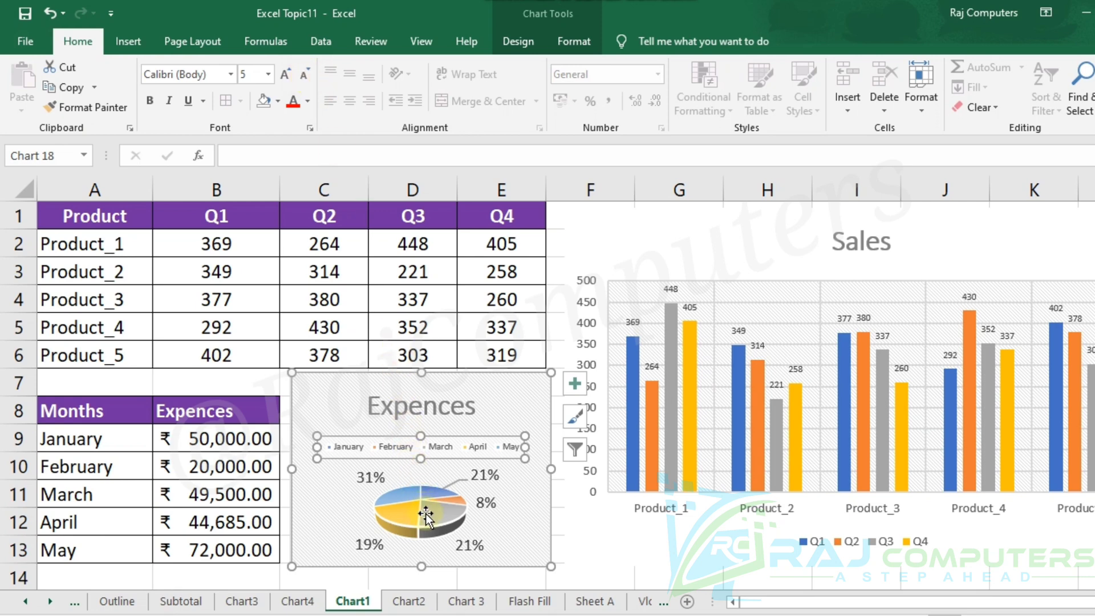
pyautogui.moveTo(426, 515)
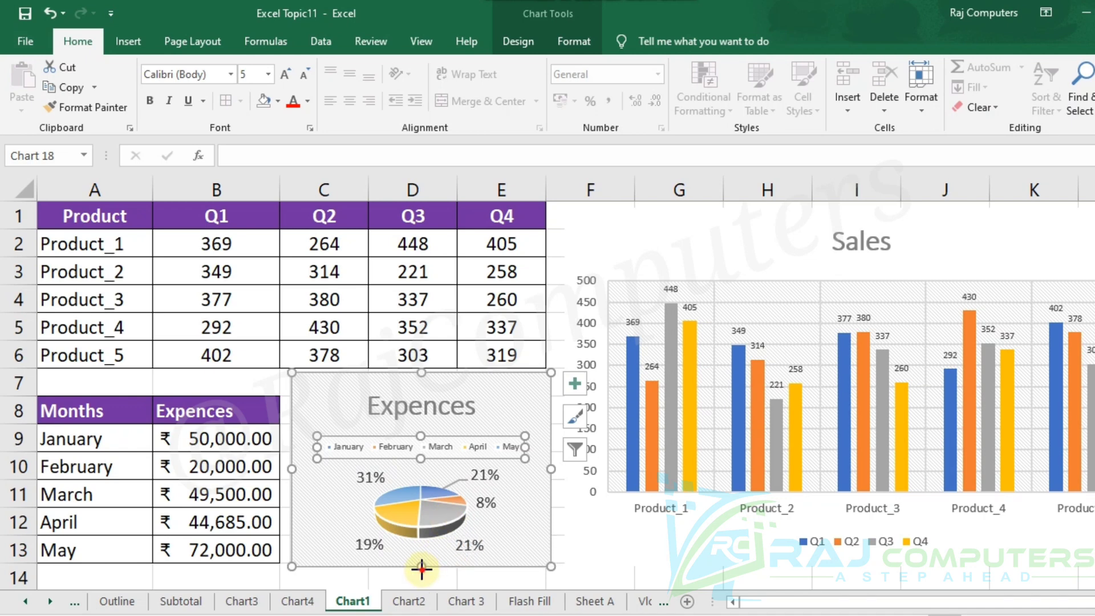
pyautogui.moveTo(421, 569); pyautogui.dragTo(422, 580)
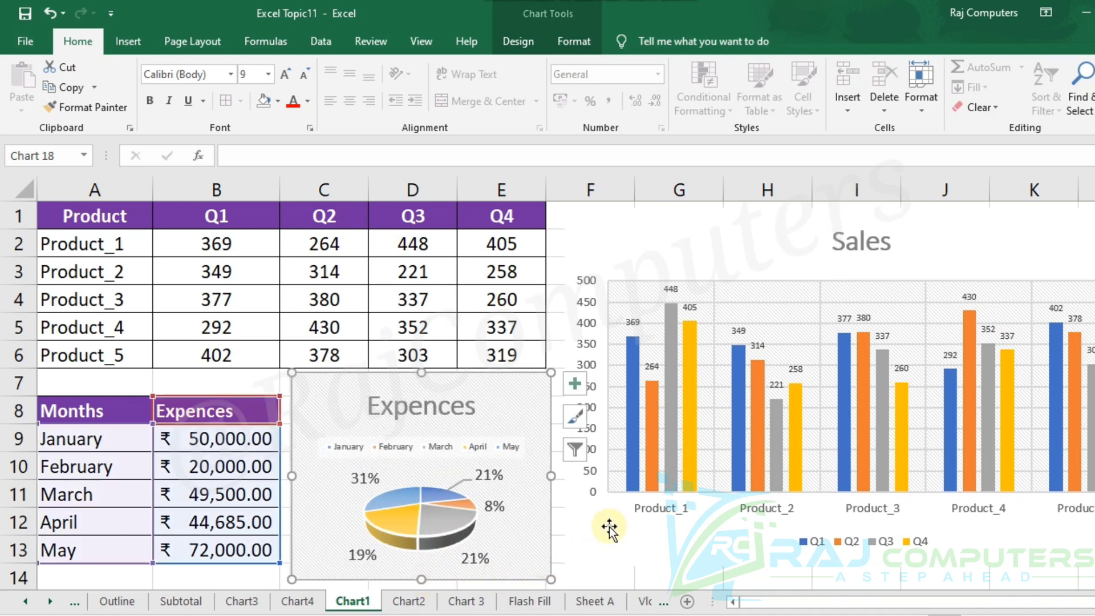
# Remove the outline around the Expences pie chart area and deselect the chart.
pyautogui.click(583, 46)
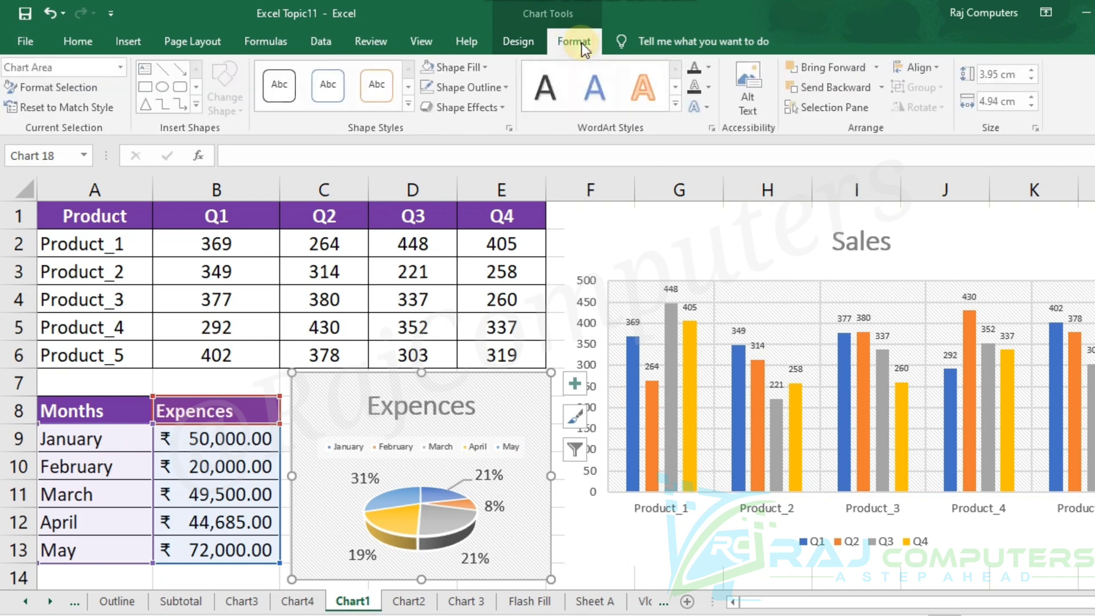
pyautogui.click(507, 86)
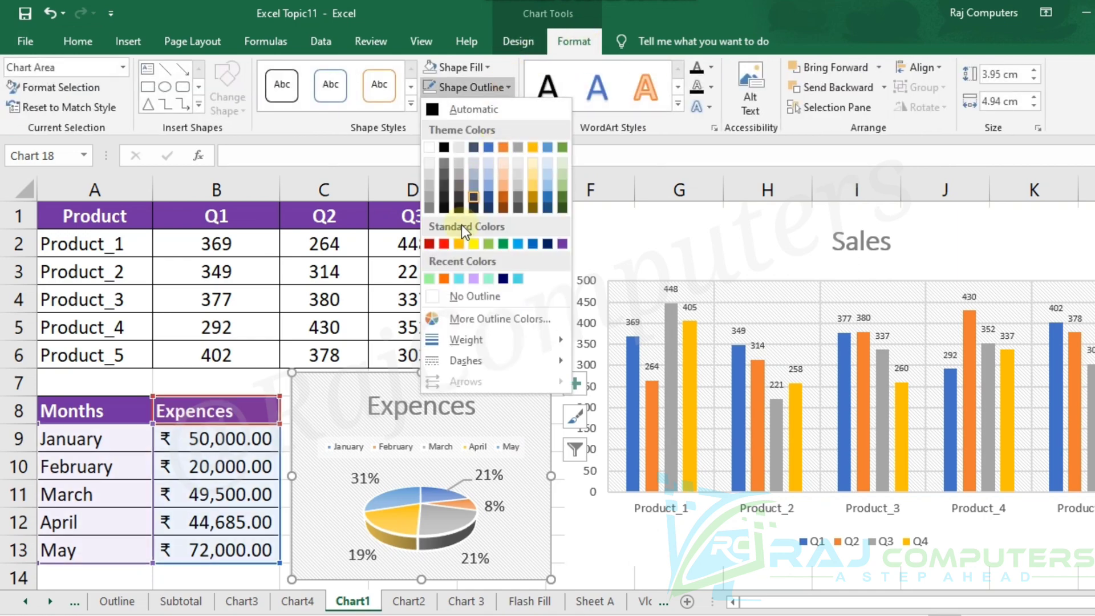
pyautogui.click(471, 300)
pyautogui.click(611, 549)
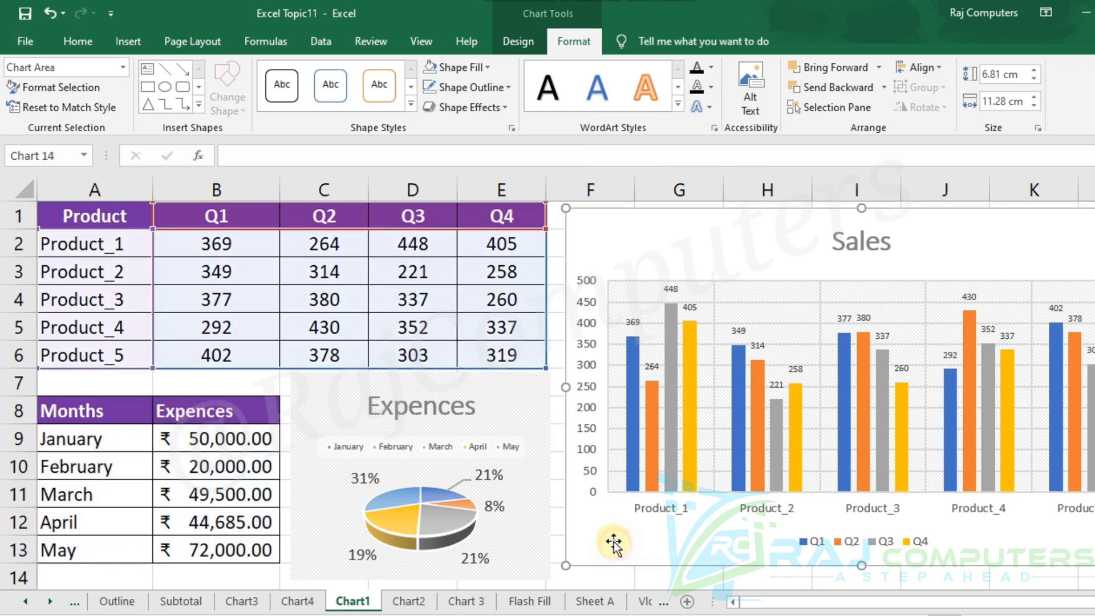
# Preview several chart styles on the Expences pie chart and apply Style 9.
pyautogui.click(517, 399)
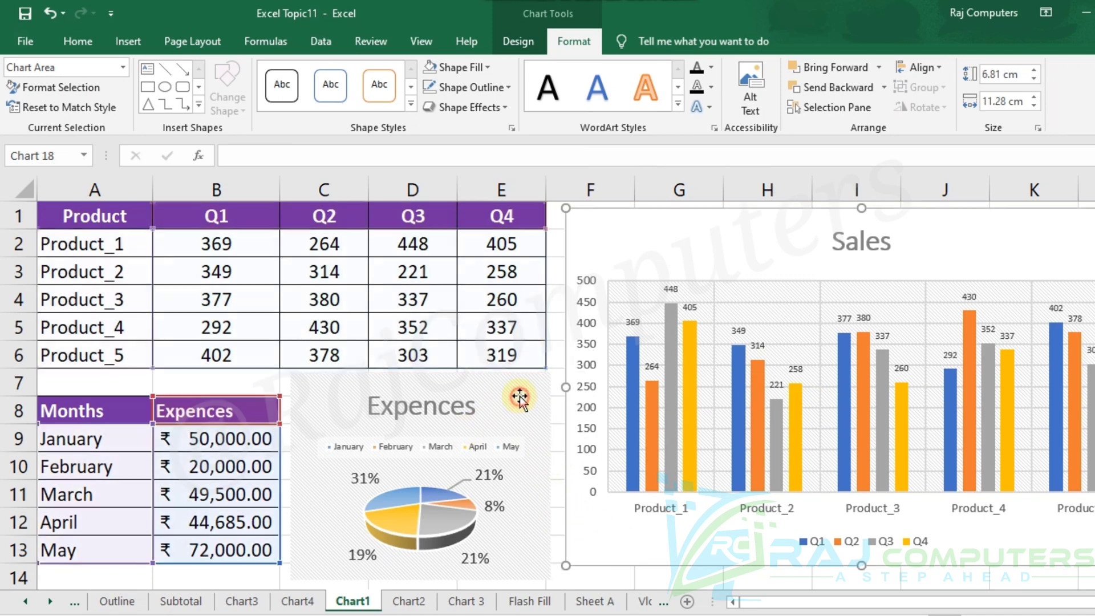
pyautogui.click(515, 42)
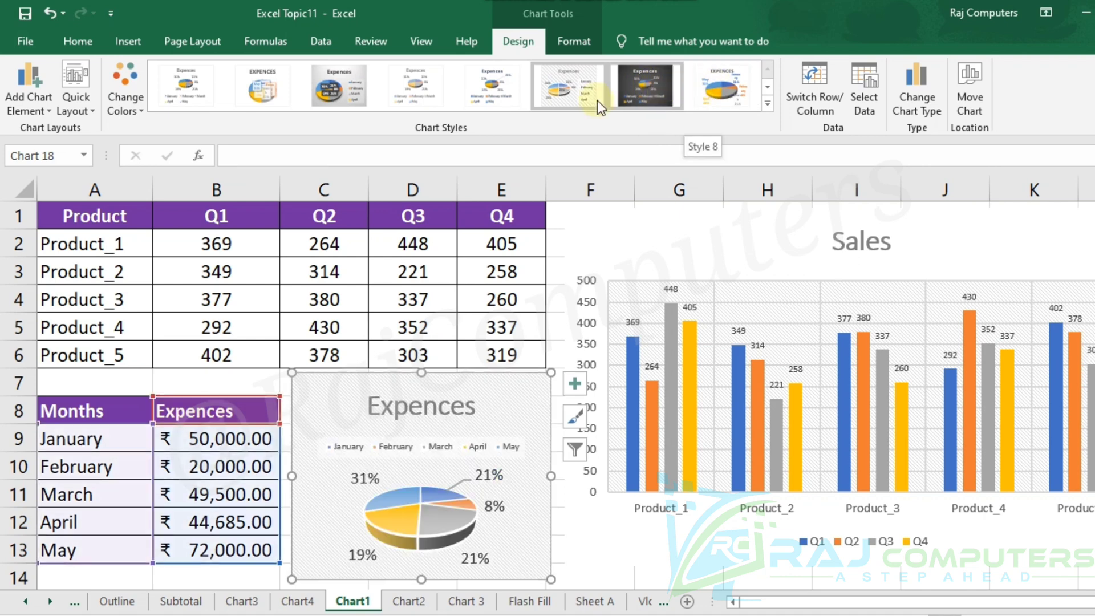
pyautogui.click(597, 101)
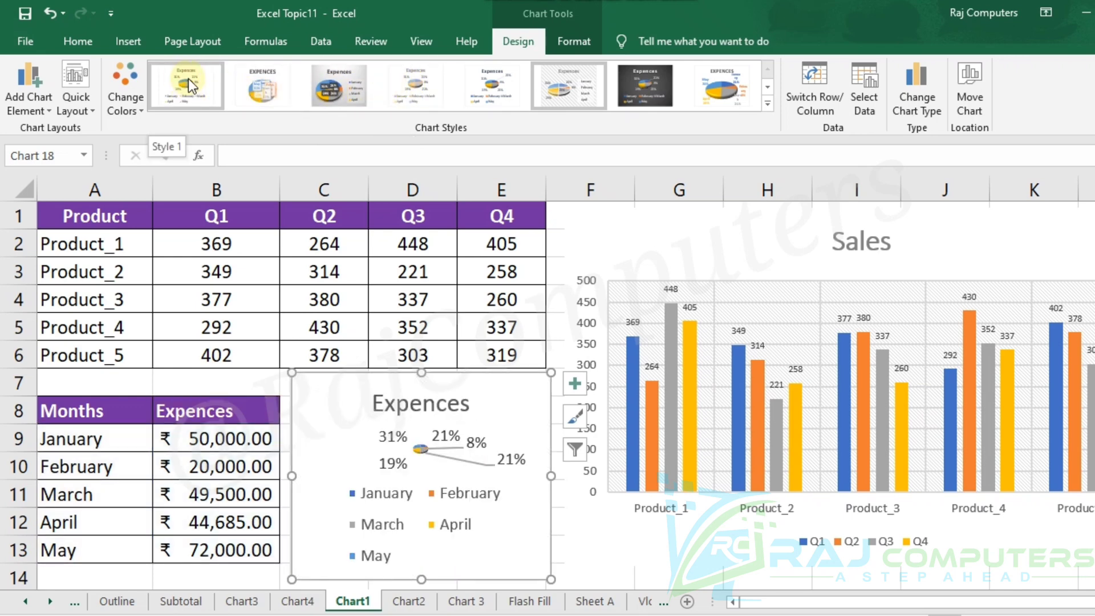
pyautogui.click(769, 104)
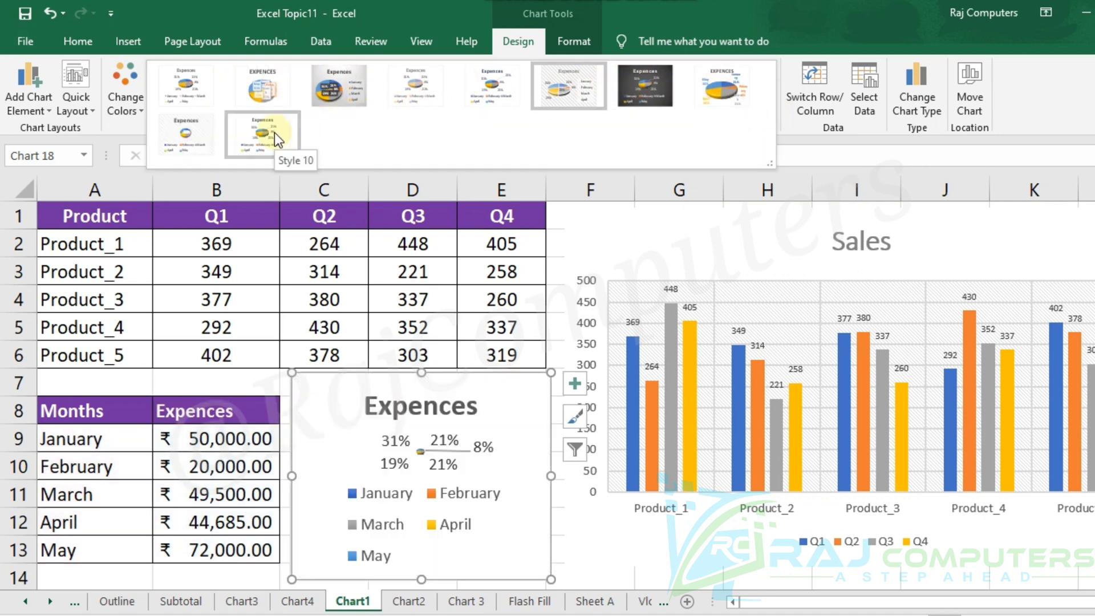
pyautogui.click(201, 130)
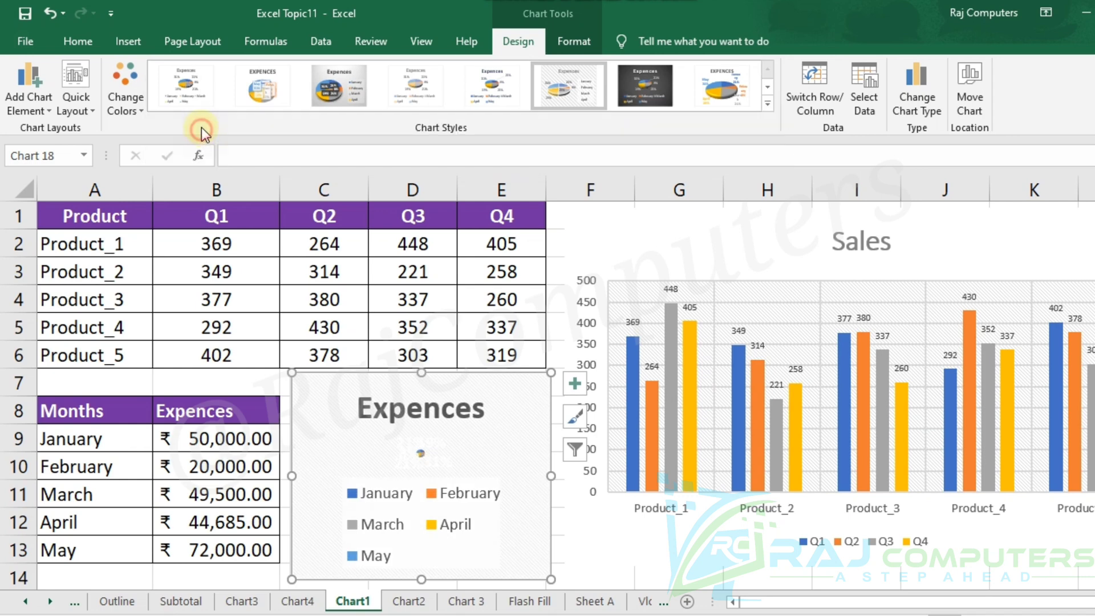
# Set the font size of the Expences pie chart's legend to 4.
pyautogui.click(430, 494)
pyautogui.click(79, 39)
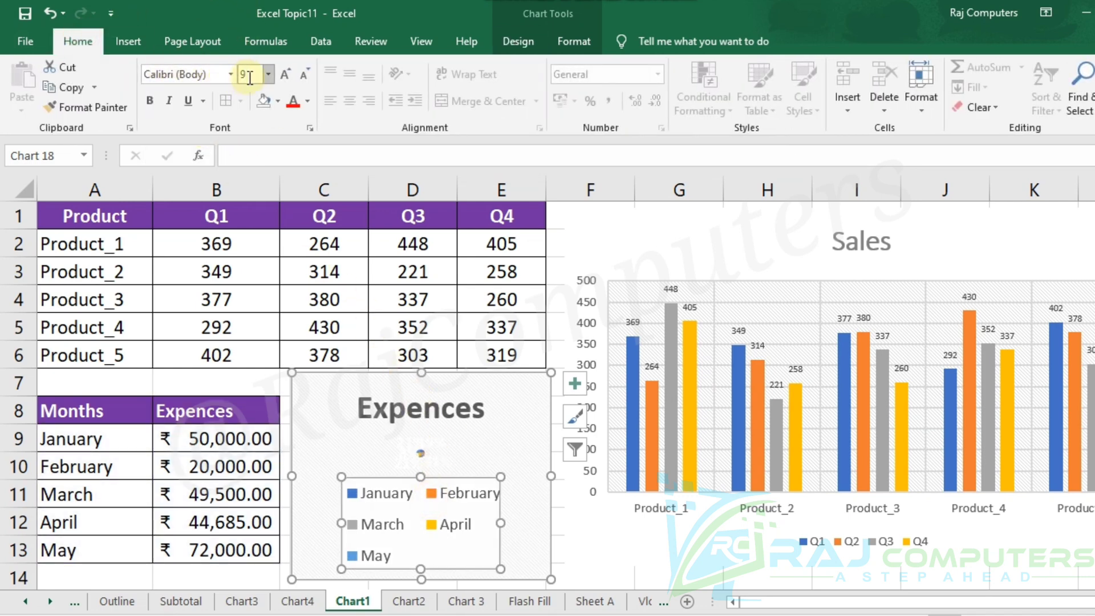
pyautogui.click(302, 79)
pyautogui.click(302, 78)
pyautogui.click(302, 79)
pyautogui.click(302, 79)
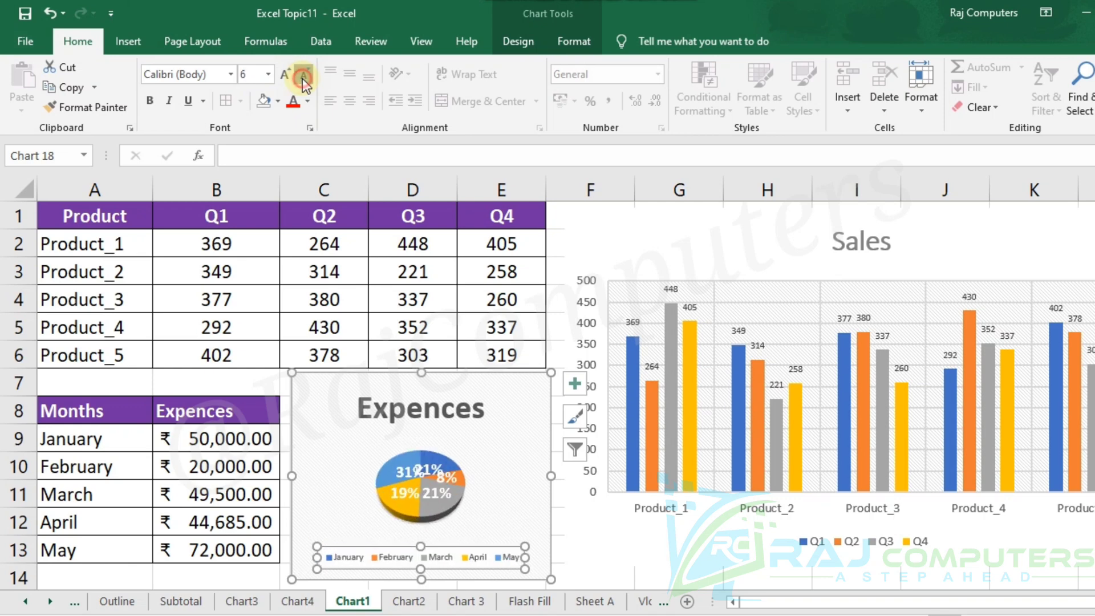
pyautogui.click(302, 79)
pyautogui.click(302, 78)
pyautogui.click(302, 78)
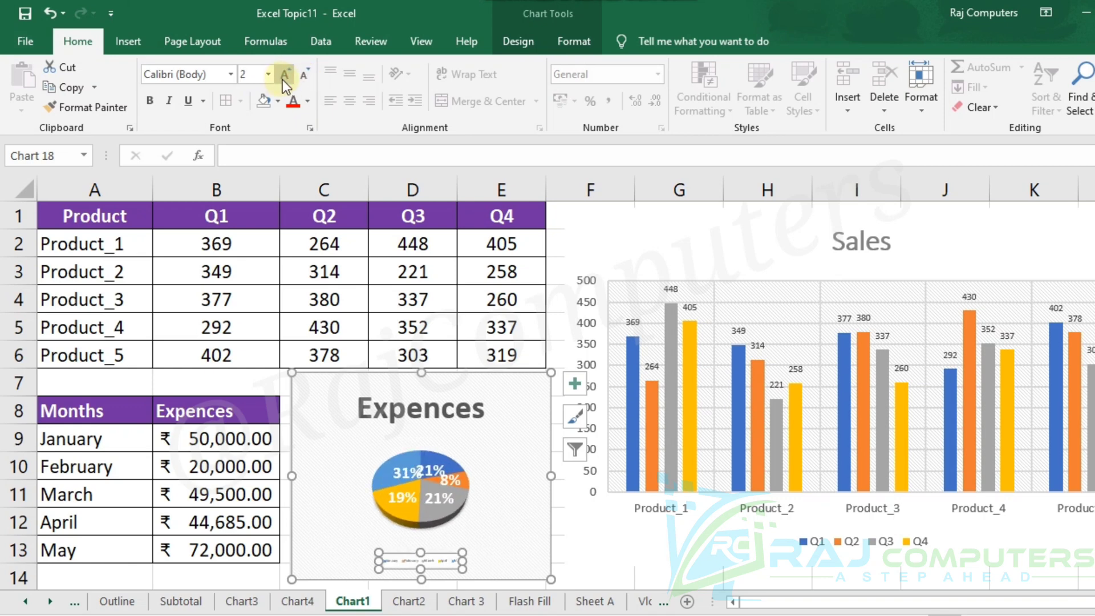
pyautogui.click(282, 80)
pyautogui.click(283, 80)
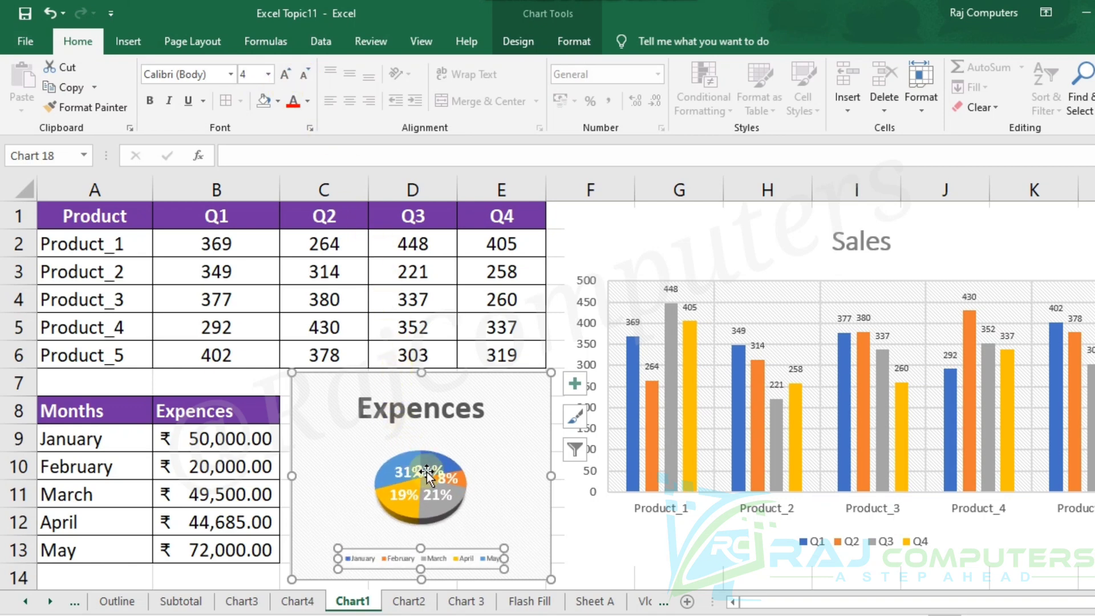
# Set the font size of the pie chart's percentage data labels to 5.
pyautogui.click(427, 473)
pyautogui.click(303, 73)
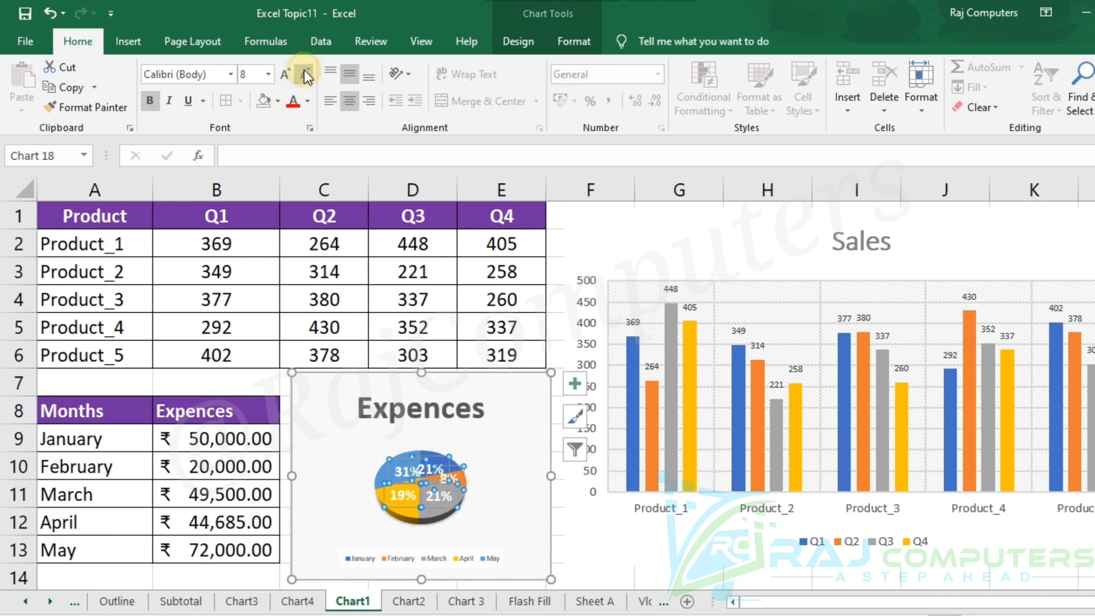
pyautogui.click(304, 74)
pyautogui.click(303, 73)
pyautogui.click(303, 73)
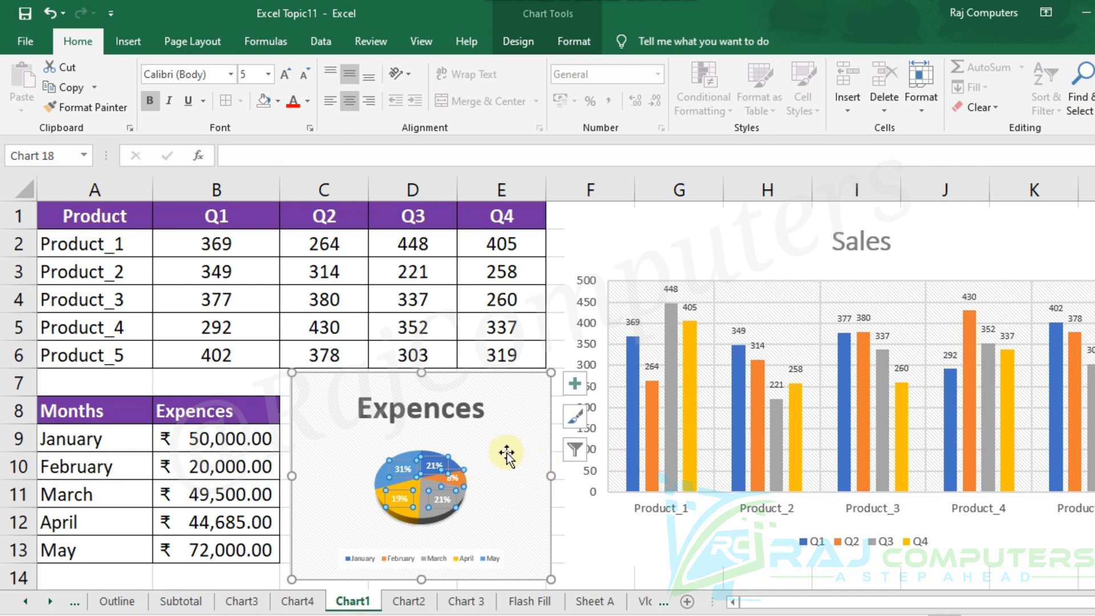
# Preview the Outside End data label position on the pie chart, choose Inside End and deselect the chart.
pyautogui.click(518, 41)
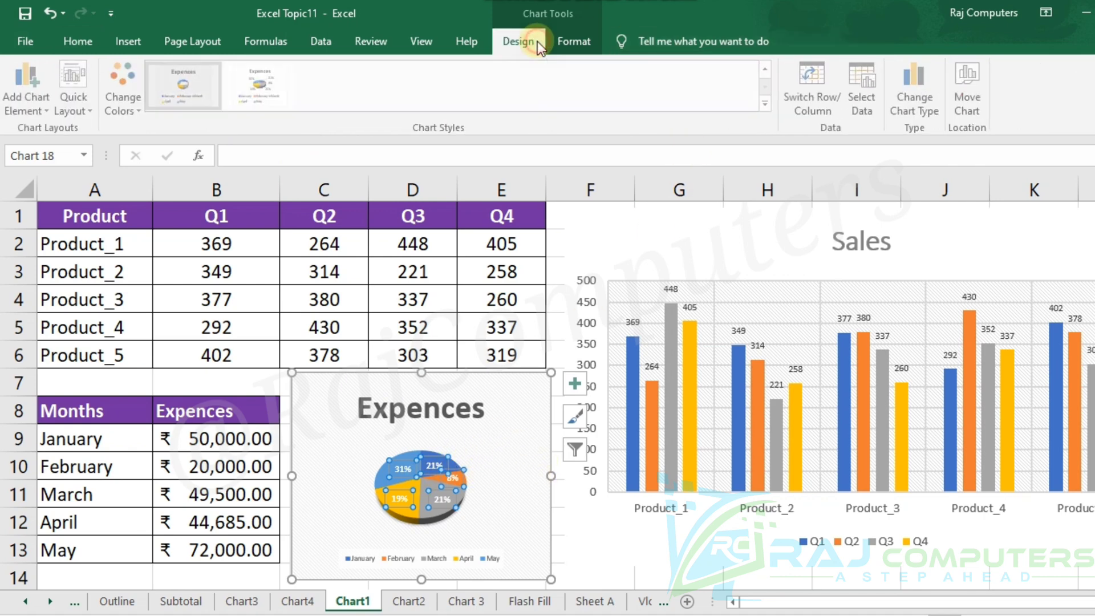
pyautogui.click(37, 95)
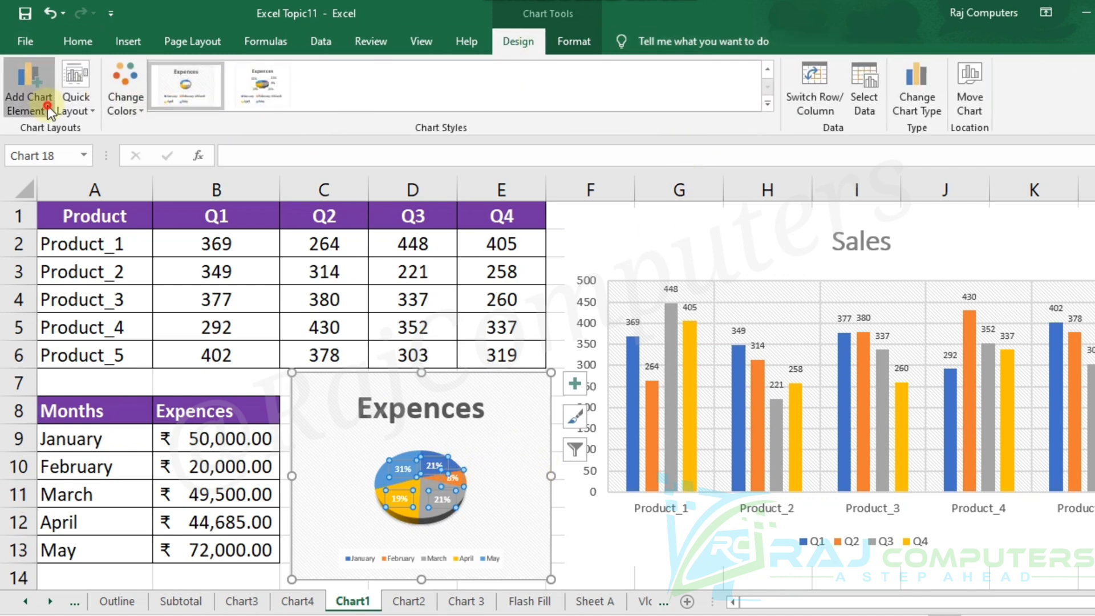
pyautogui.moveTo(102, 153)
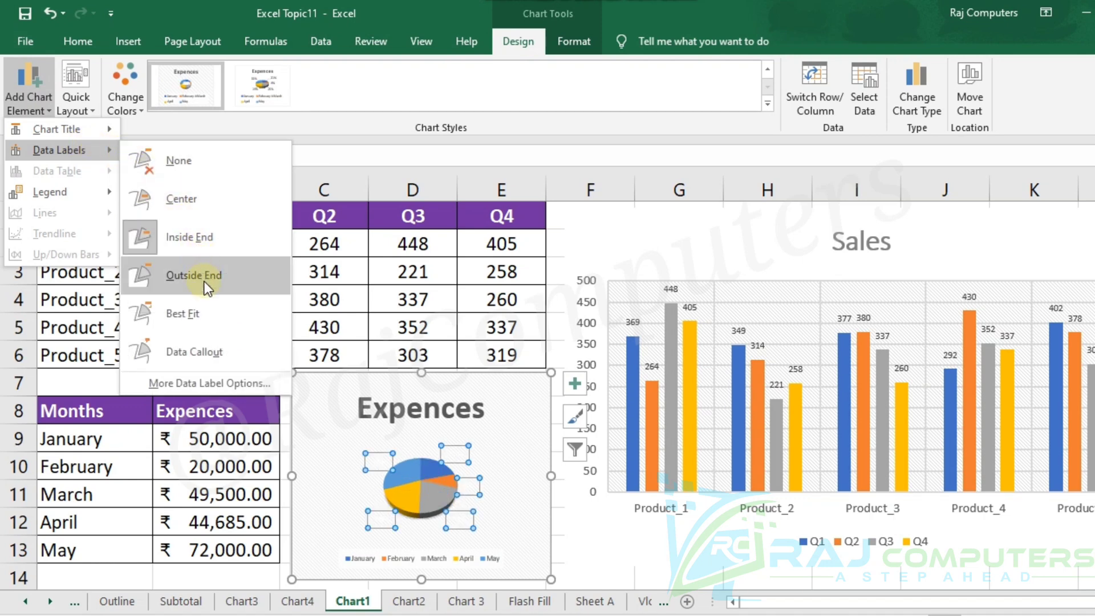
pyautogui.click(186, 244)
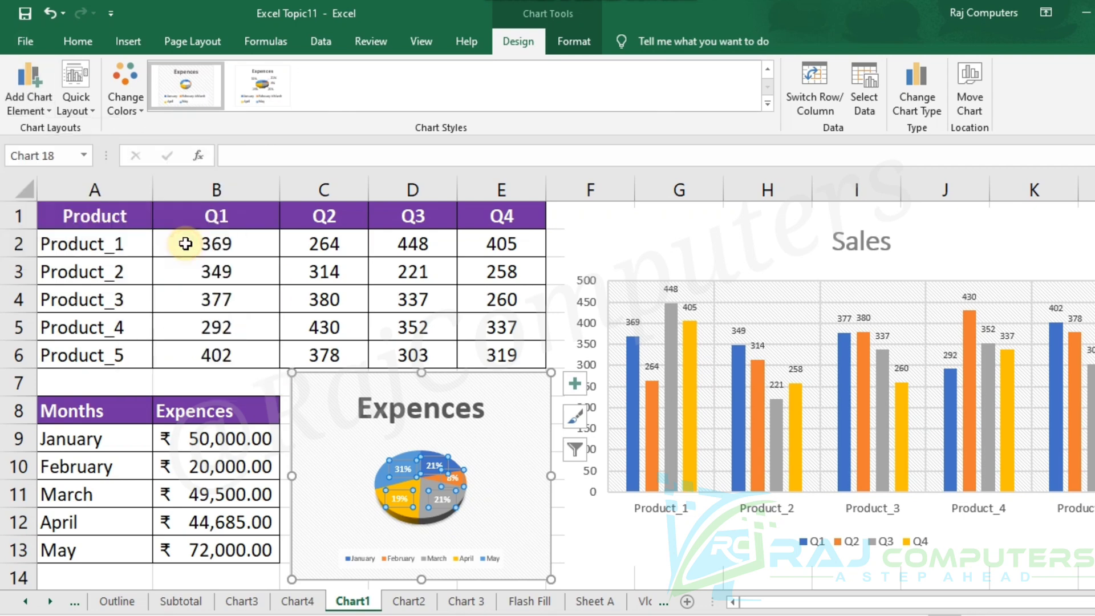
pyautogui.click(605, 564)
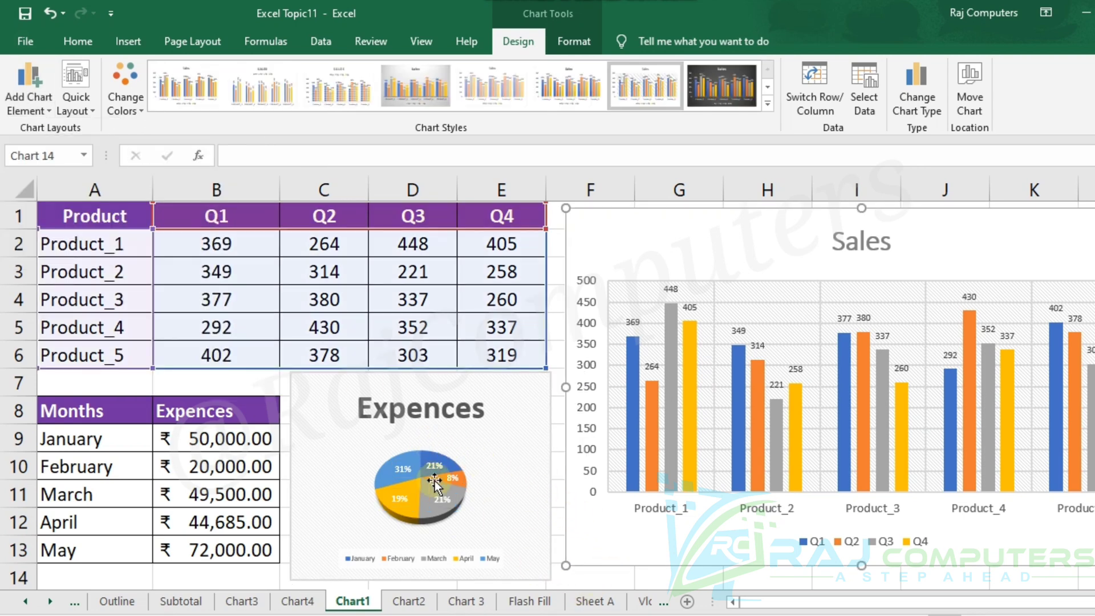
# Apply Style 2, with a capitalised title and boxed month and percentage labels, to the Expences pie chart.
pyautogui.click(436, 480)
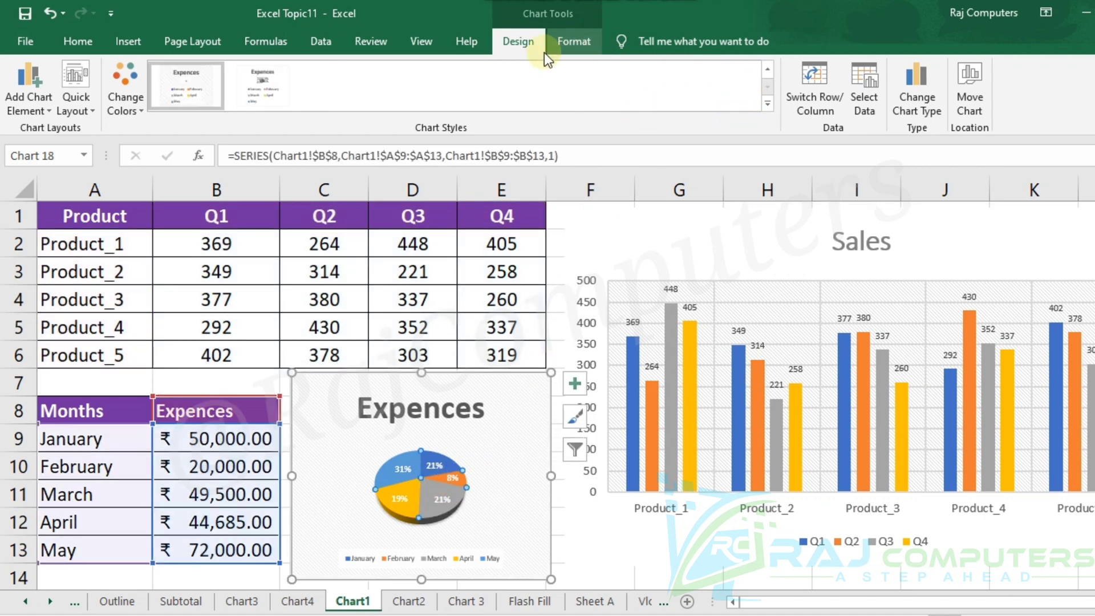
pyautogui.click(769, 104)
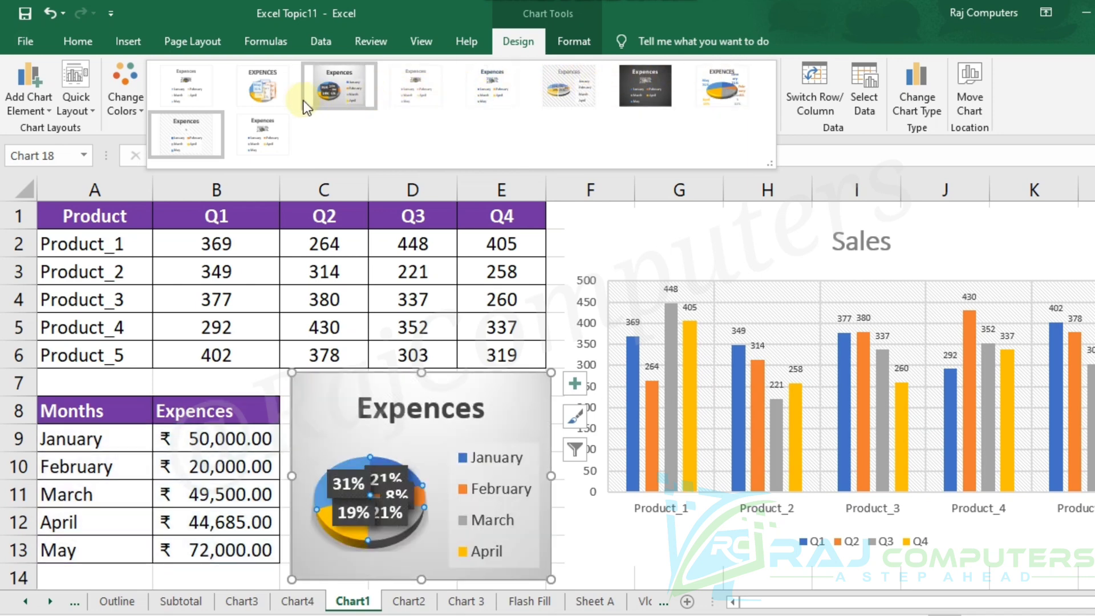
pyautogui.click(271, 104)
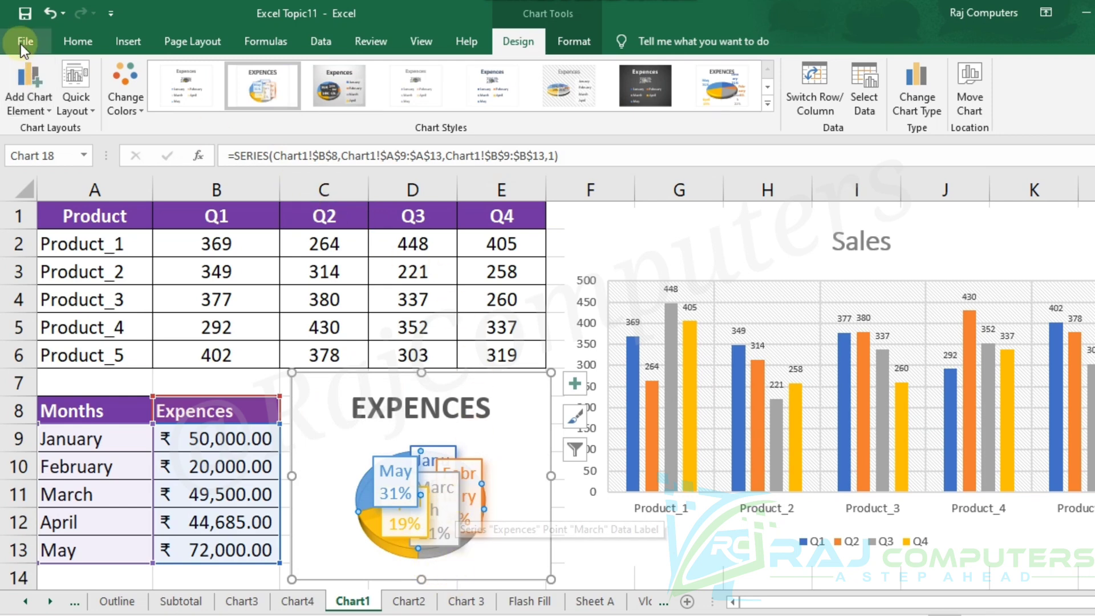
# Set the font size of the pie's boxed month and percentage labels to 3 and deselect the chart.
pyautogui.click(69, 41)
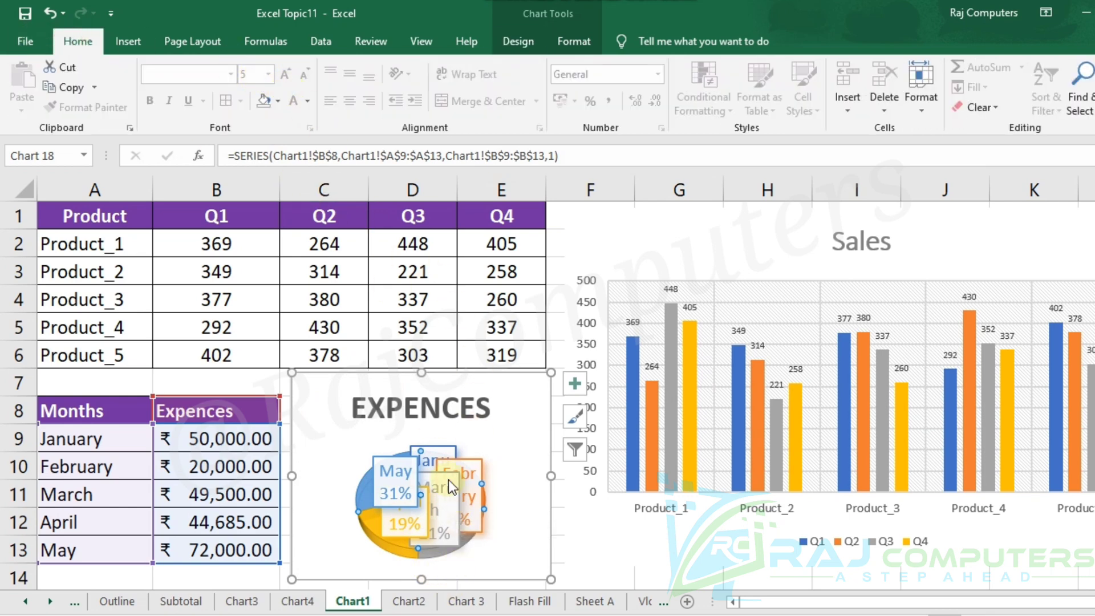
pyautogui.click(439, 499)
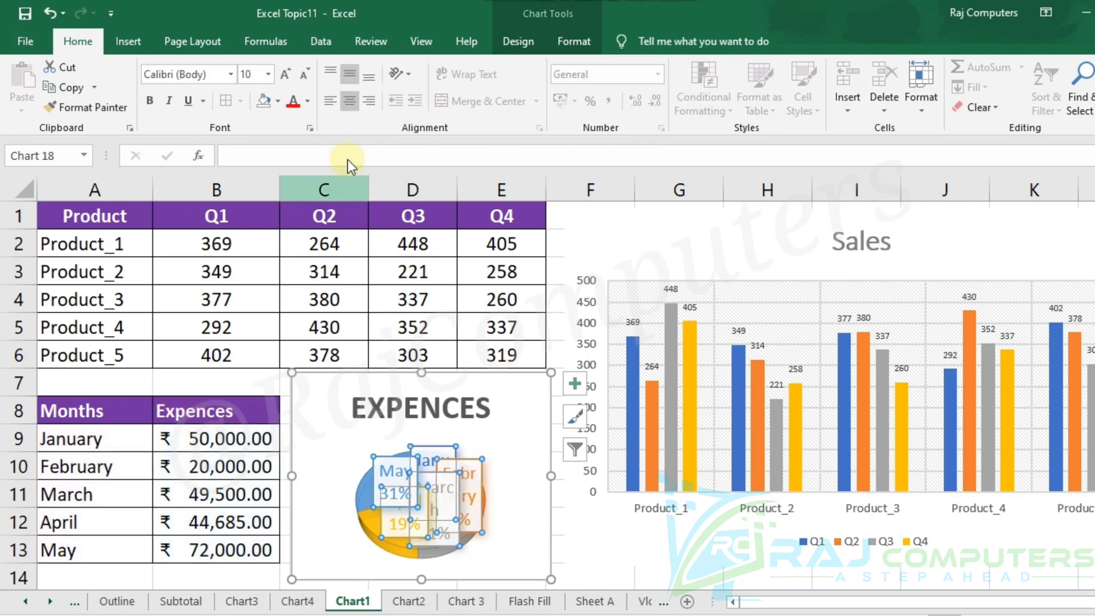
pyautogui.click(302, 77)
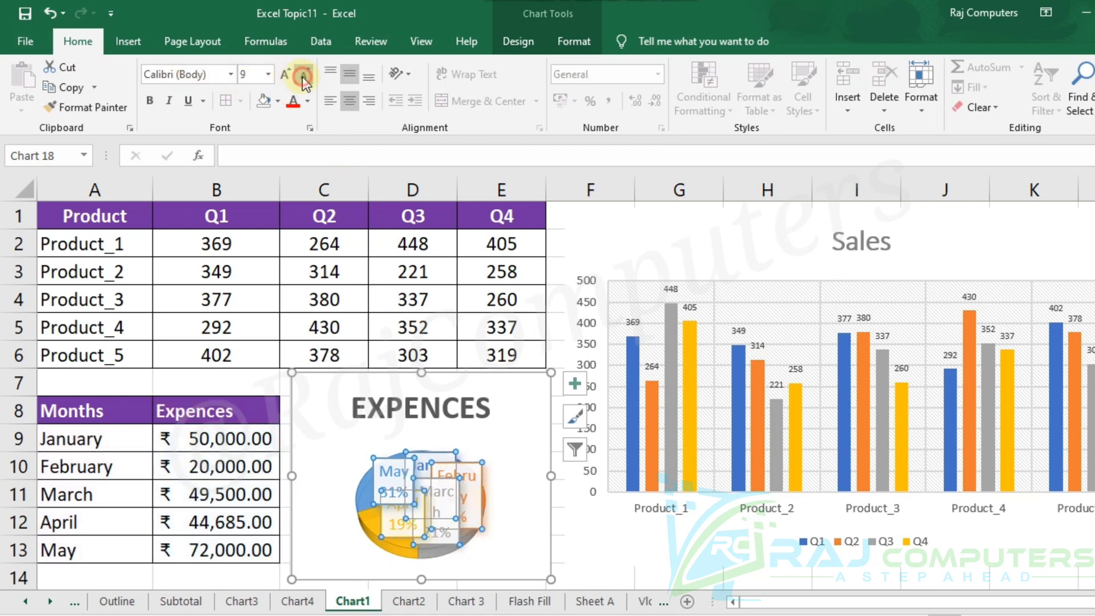
pyautogui.click(302, 77)
pyautogui.click(302, 77)
pyautogui.click(303, 77)
pyautogui.click(303, 77)
pyautogui.click(303, 77)
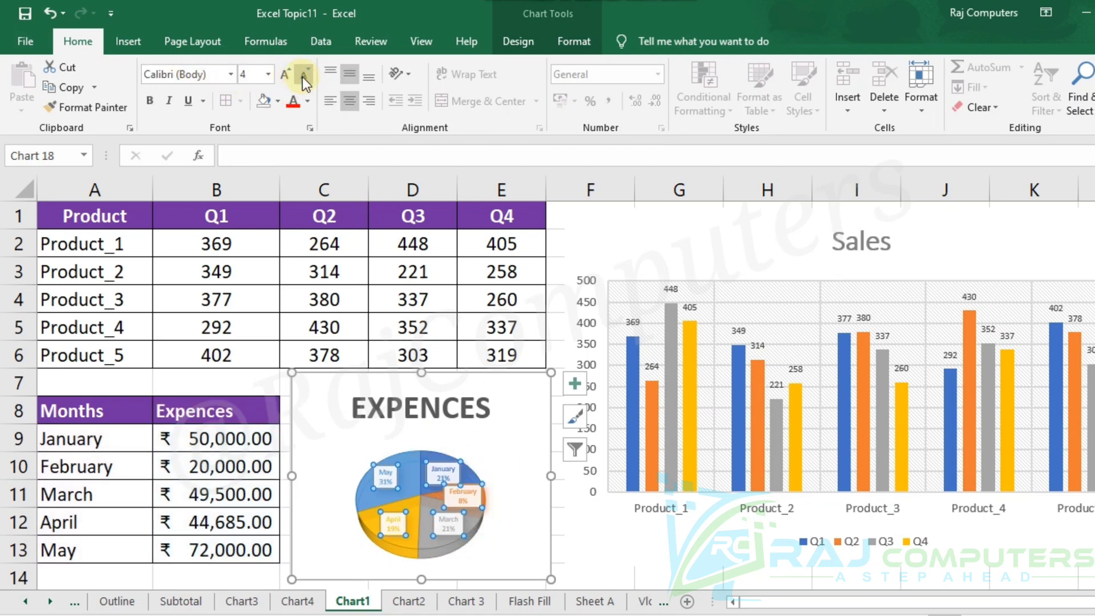
pyautogui.click(302, 77)
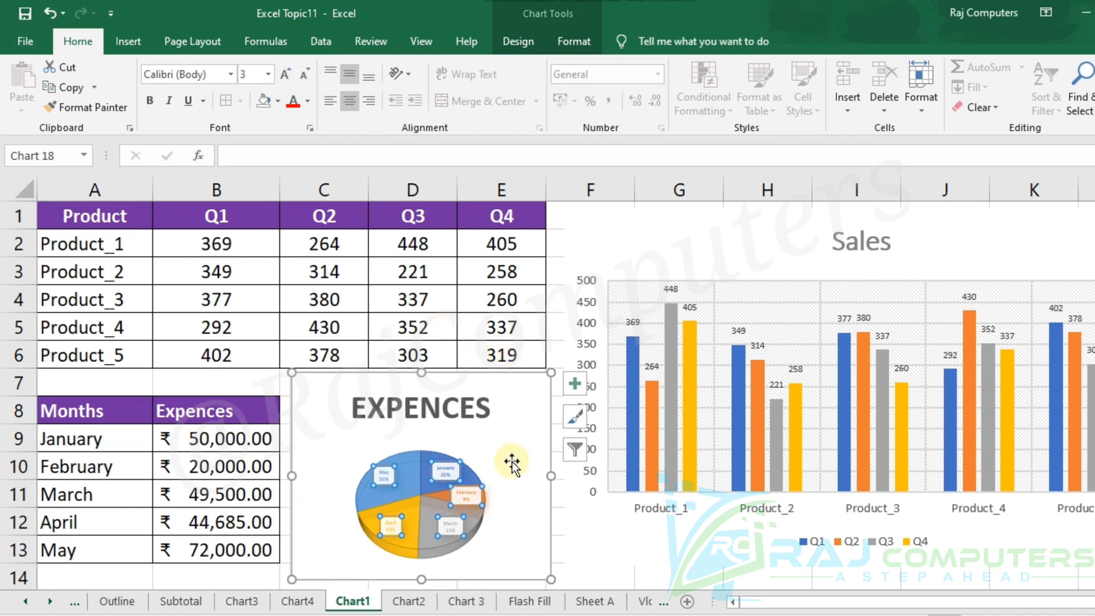
pyautogui.click(601, 548)
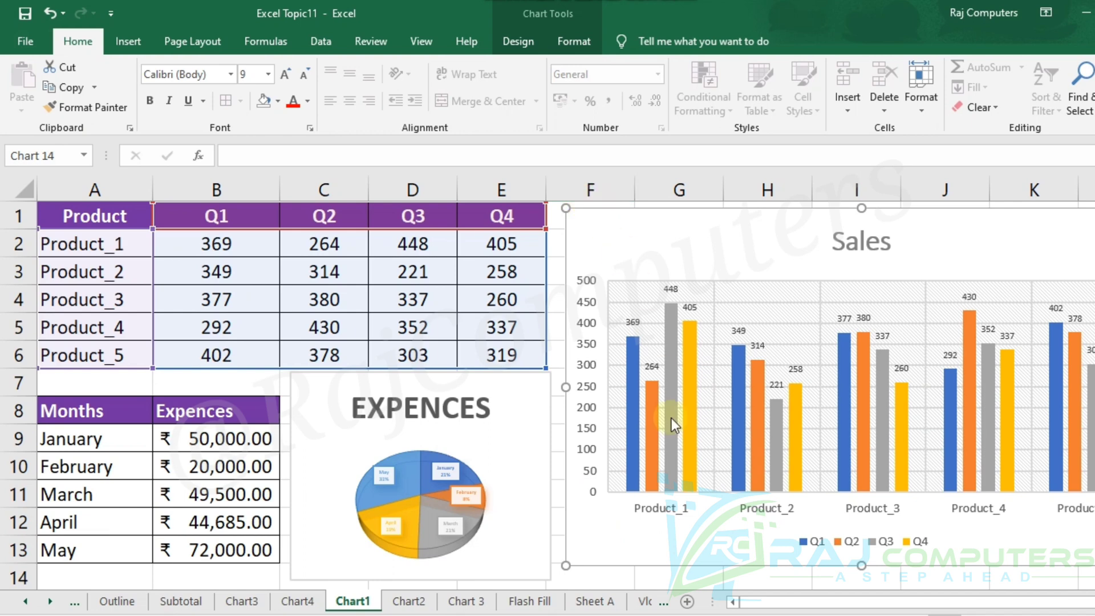
pyautogui.click(593, 581)
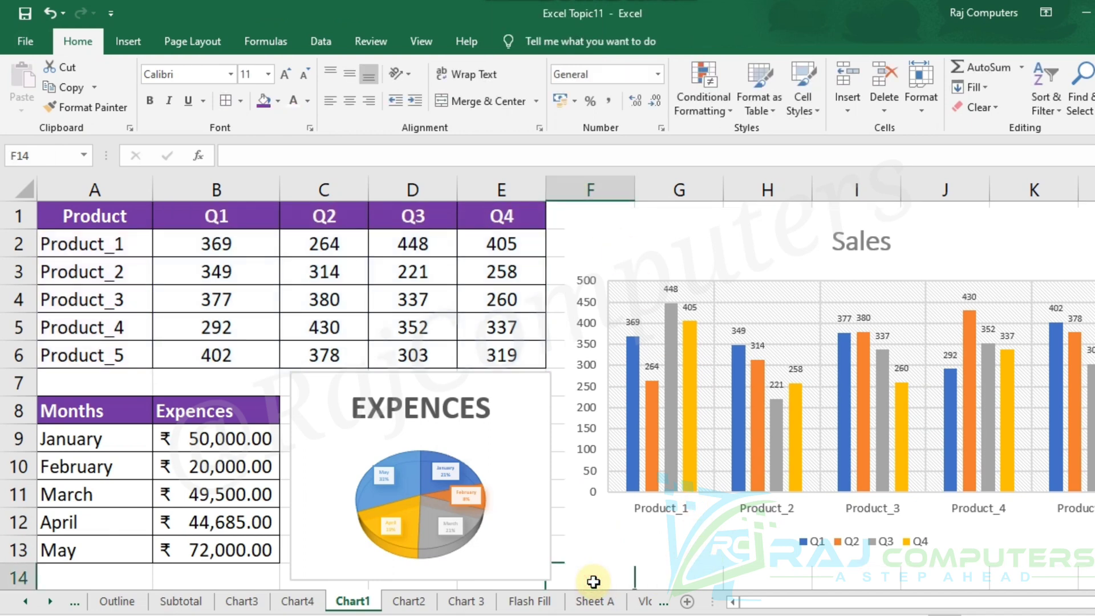